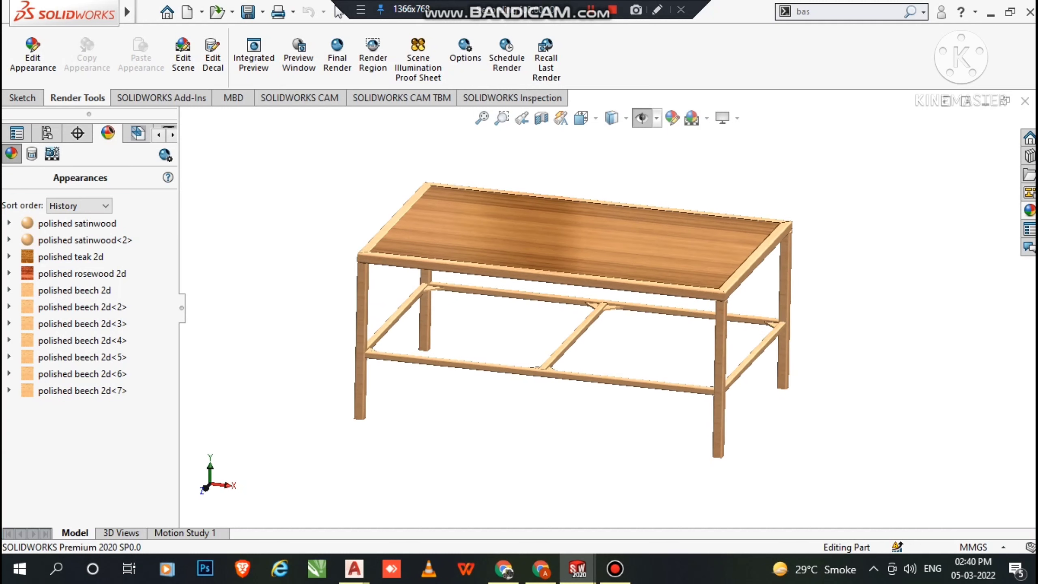
scroll(531, 271, down, 3)
scroll(601, 319, up, 1)
middle_drag(601, 319, 605, 343)
scroll(606, 303, up, 1)
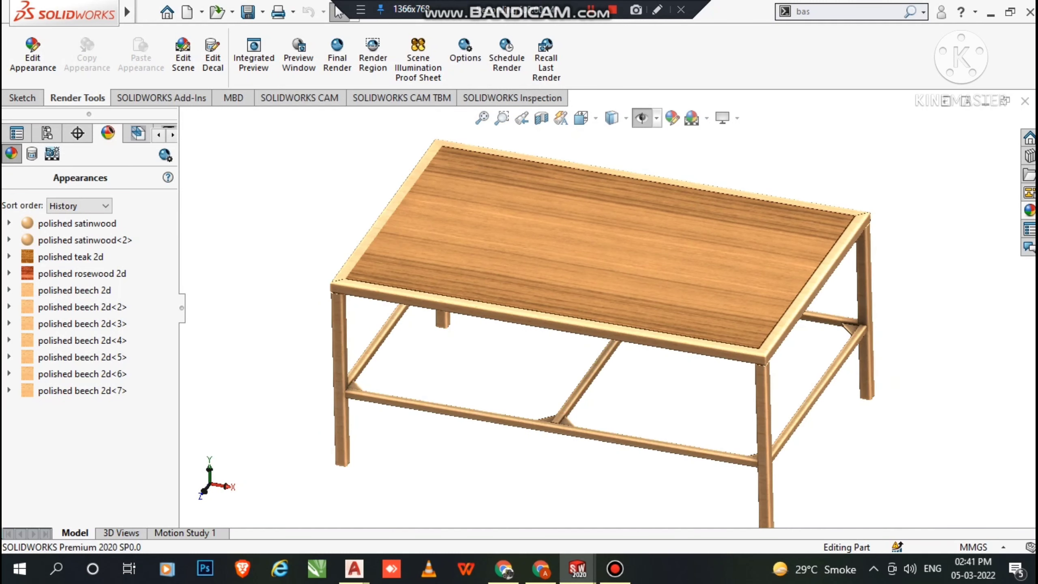
Step: Create a new part document and apply the Plain White scene to it
click(148, 12)
click(173, 35)
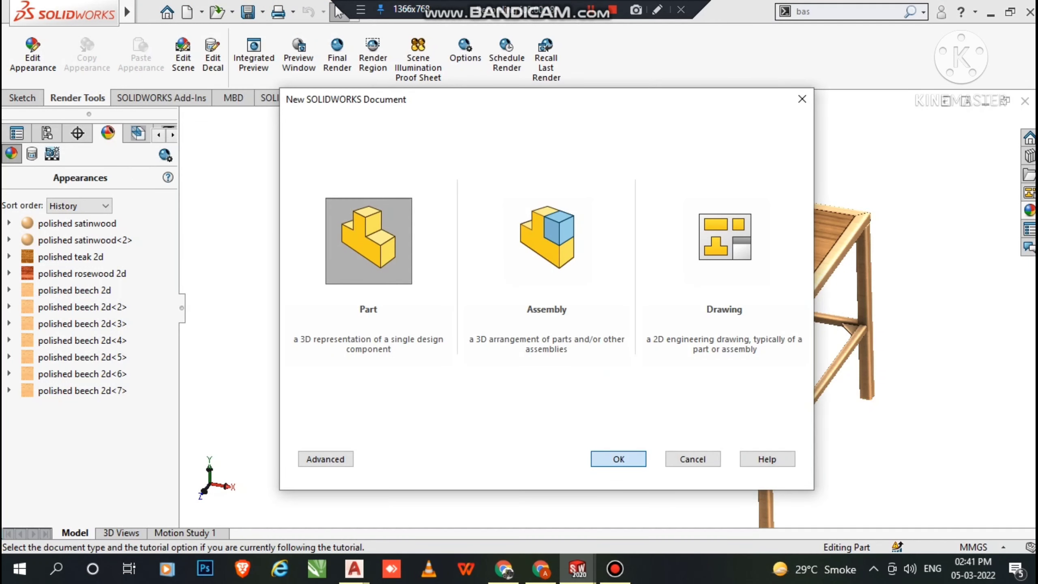
click(618, 458)
click(554, 296)
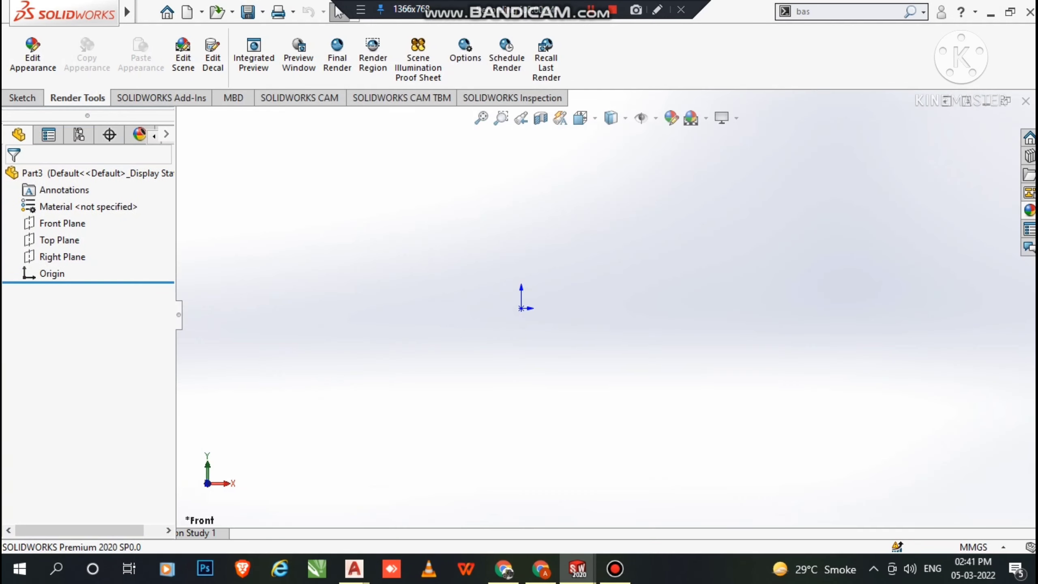
click(706, 118)
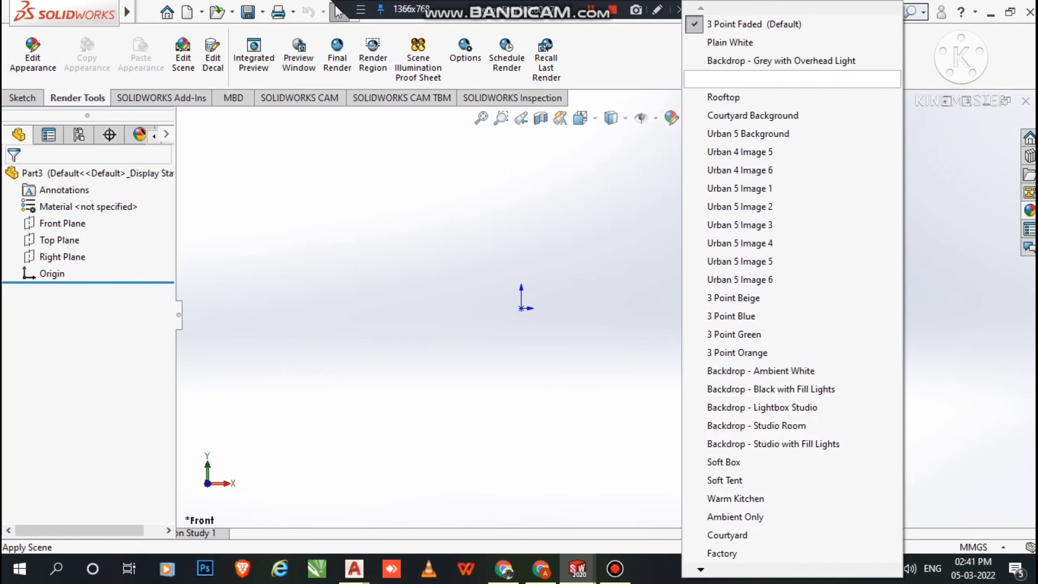
click(736, 39)
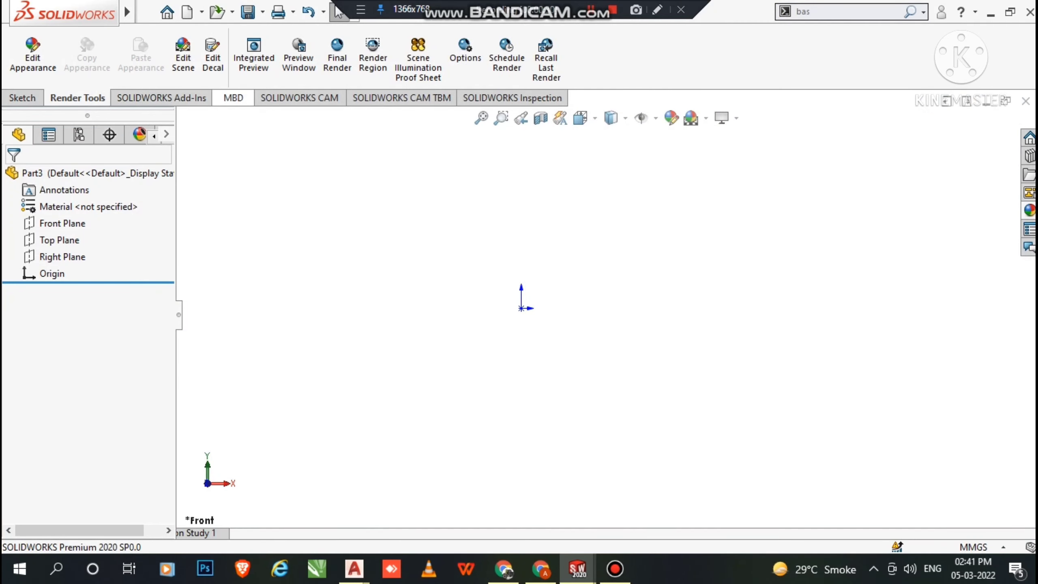
Step: In a new 3D sketch viewed normal to the Top Plane, draw a center rectangle about 204 × 135 mm centred on the origin
click(22, 98)
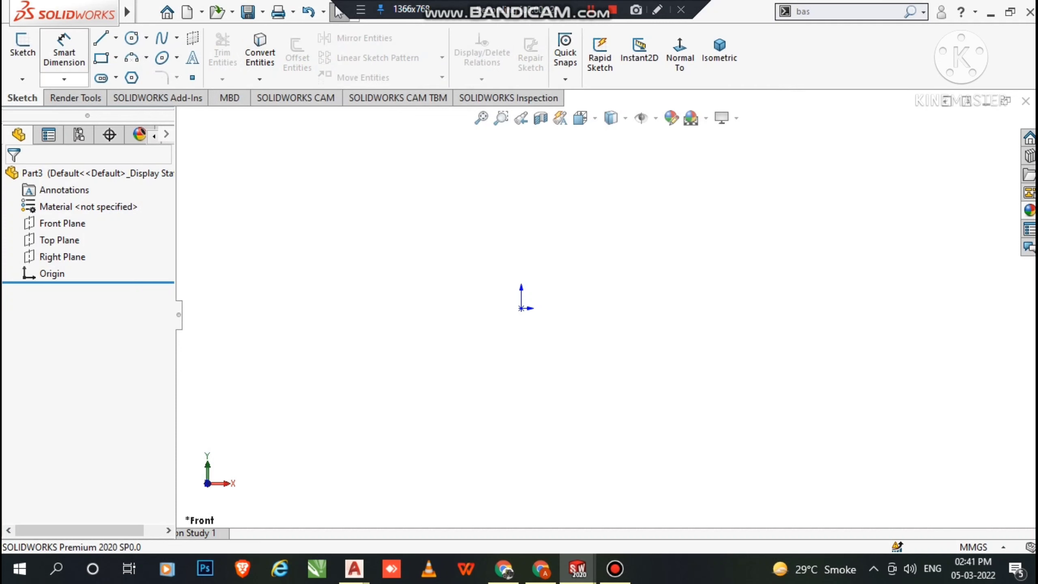
click(22, 79)
click(51, 115)
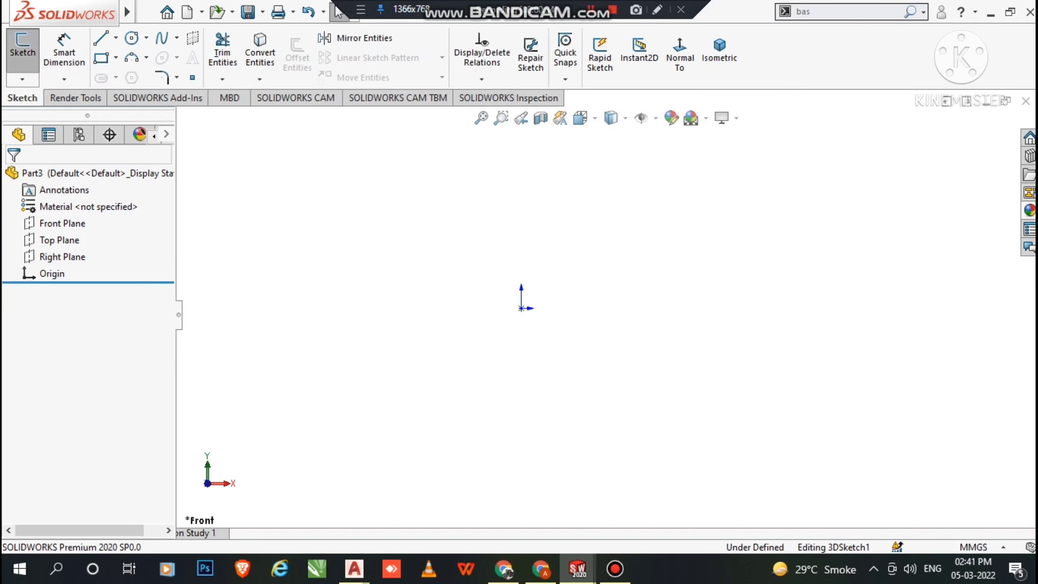
click(59, 240)
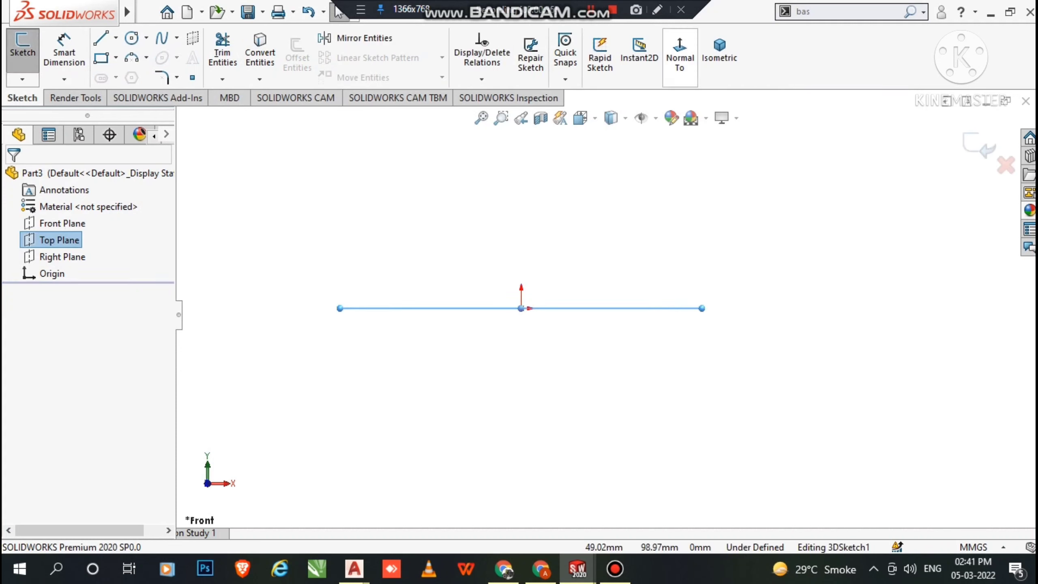
click(679, 53)
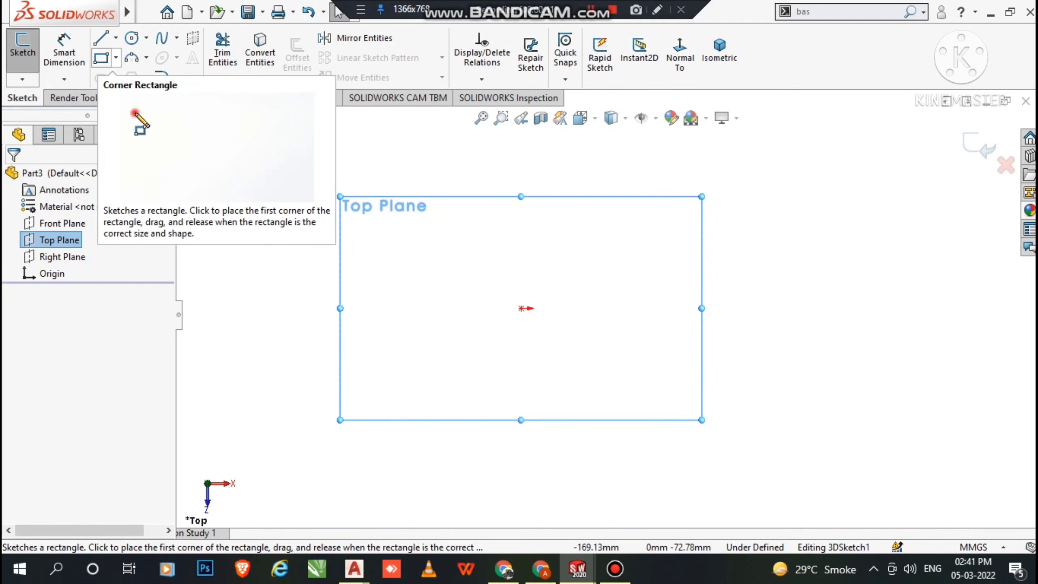
click(116, 58)
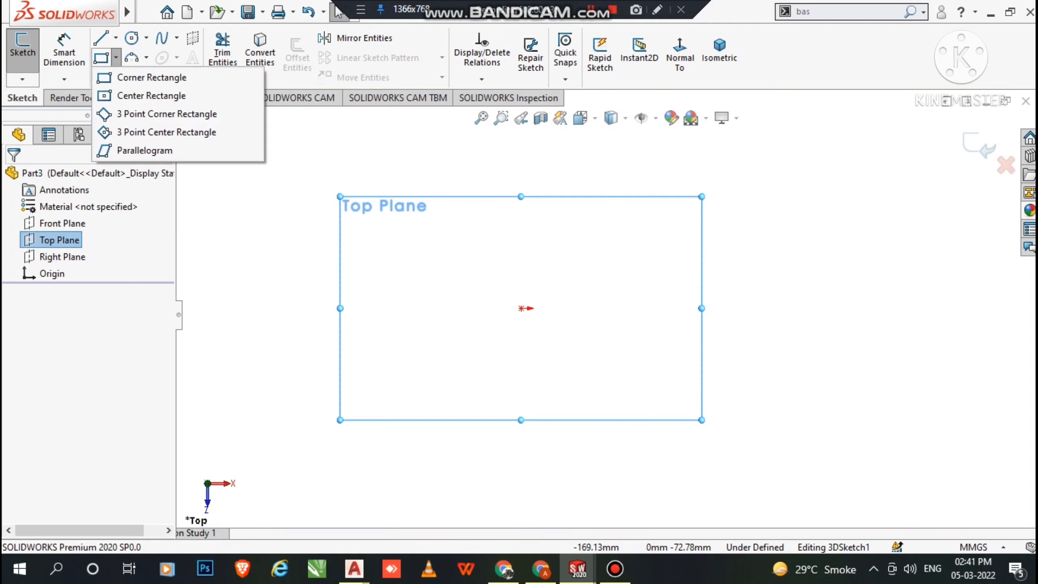
click(151, 95)
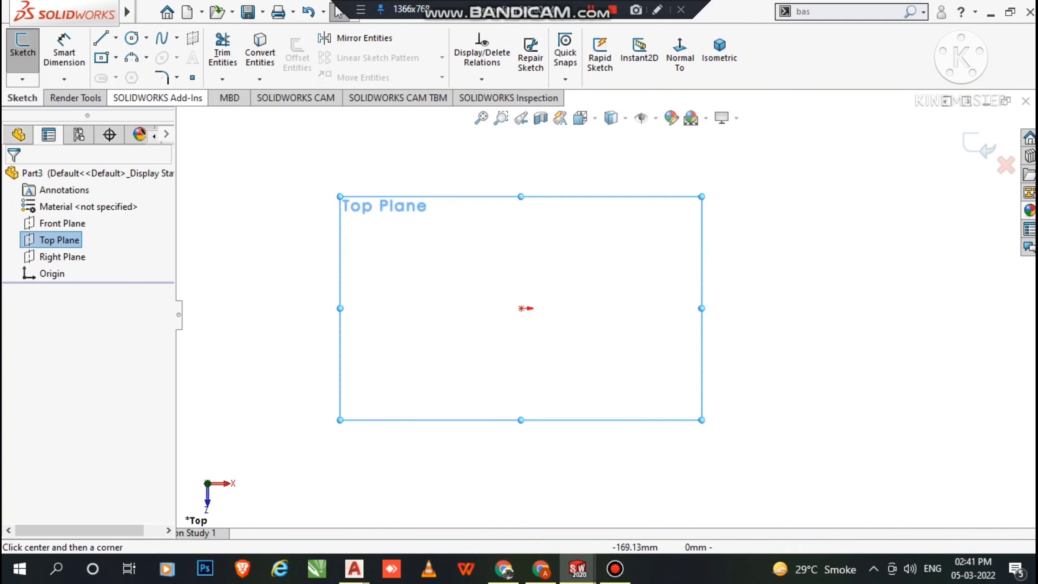
click(520, 307)
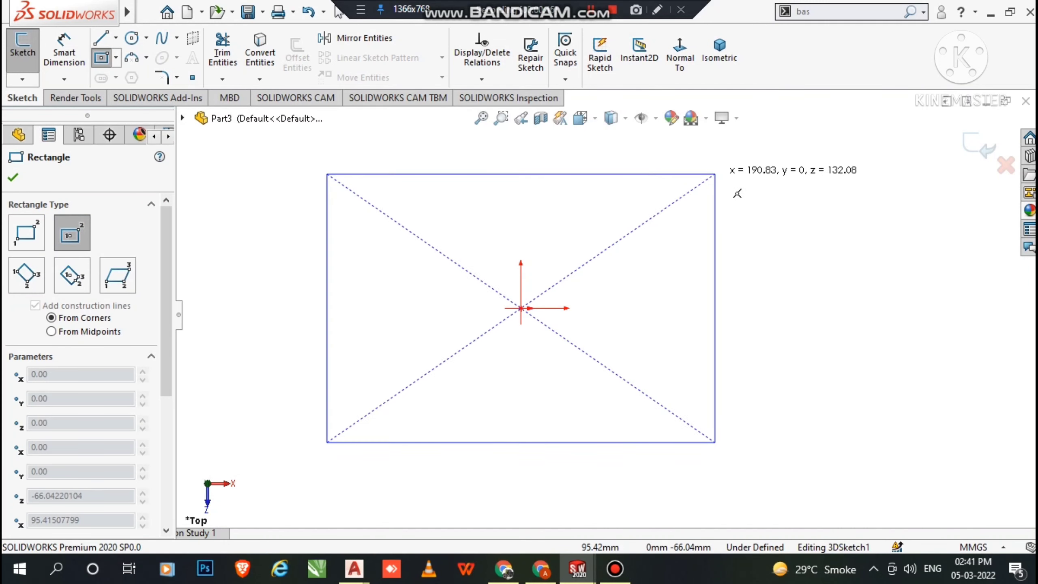
click(750, 189)
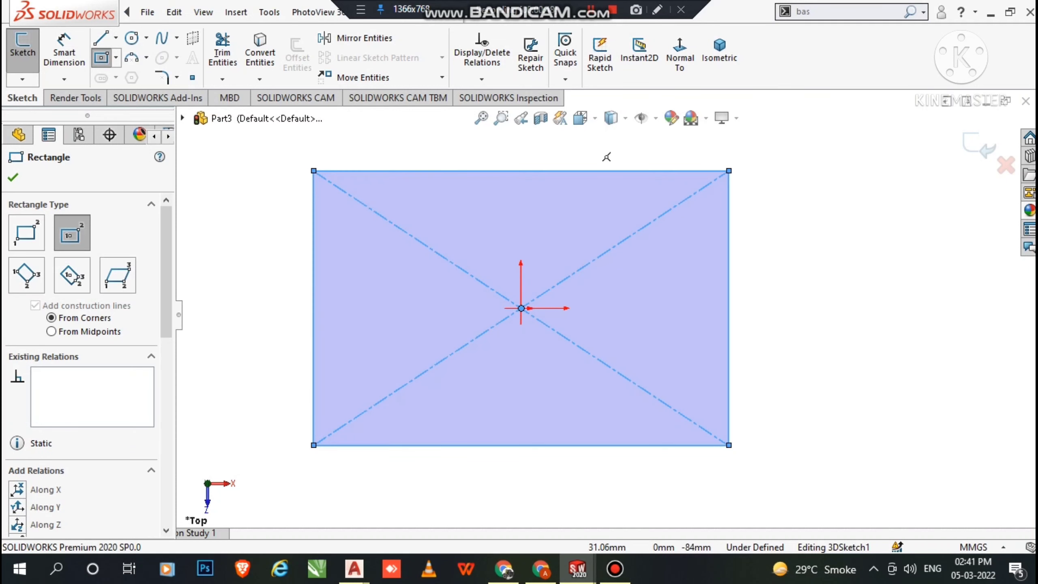
Step: Begin dimensioning the rectangle's short edge and set the document units to MMGS (millimeter, gram, second)
click(63, 52)
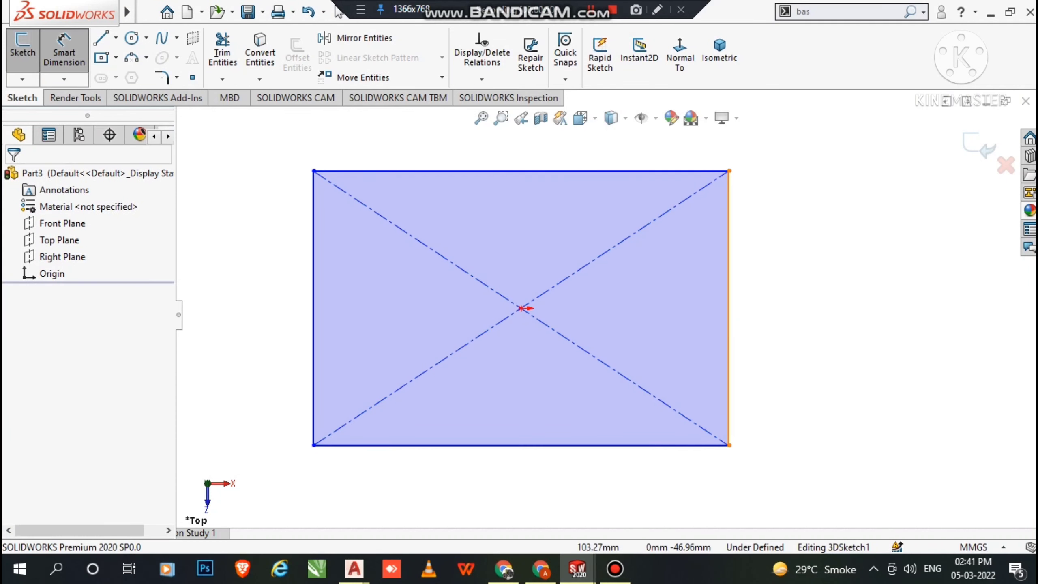
click(729, 308)
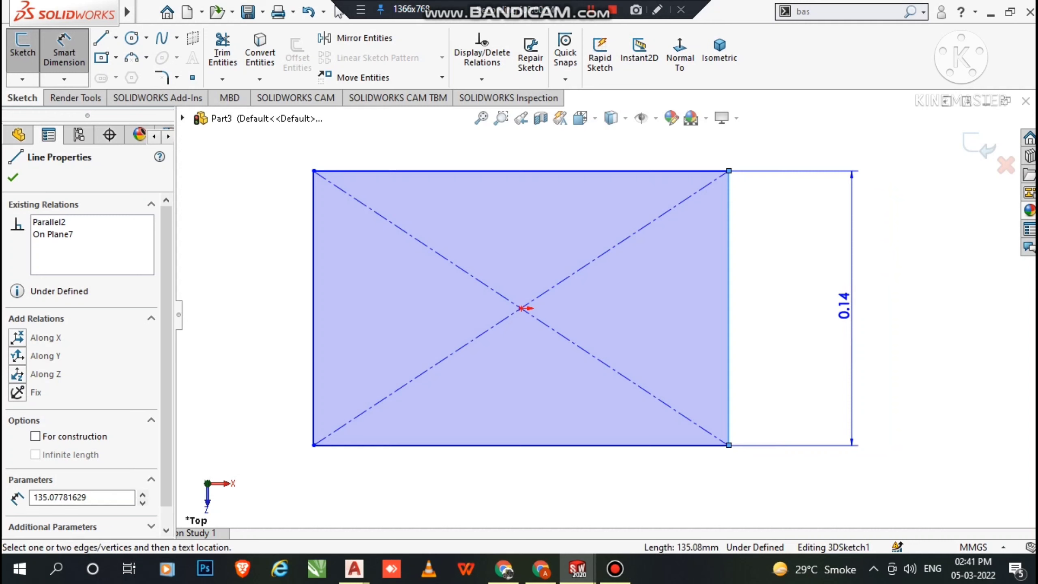
key(Escape)
click(977, 547)
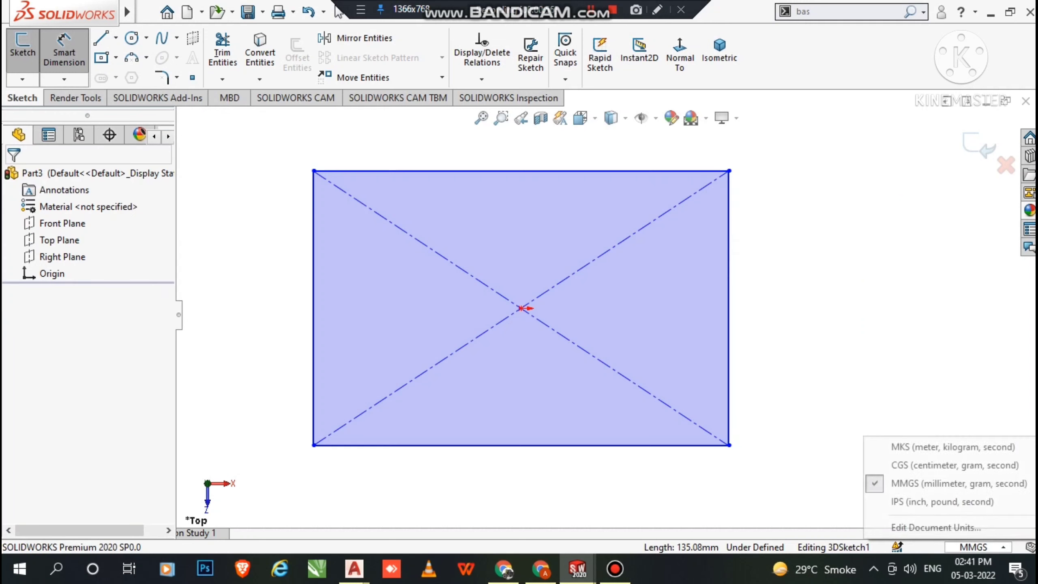
click(958, 484)
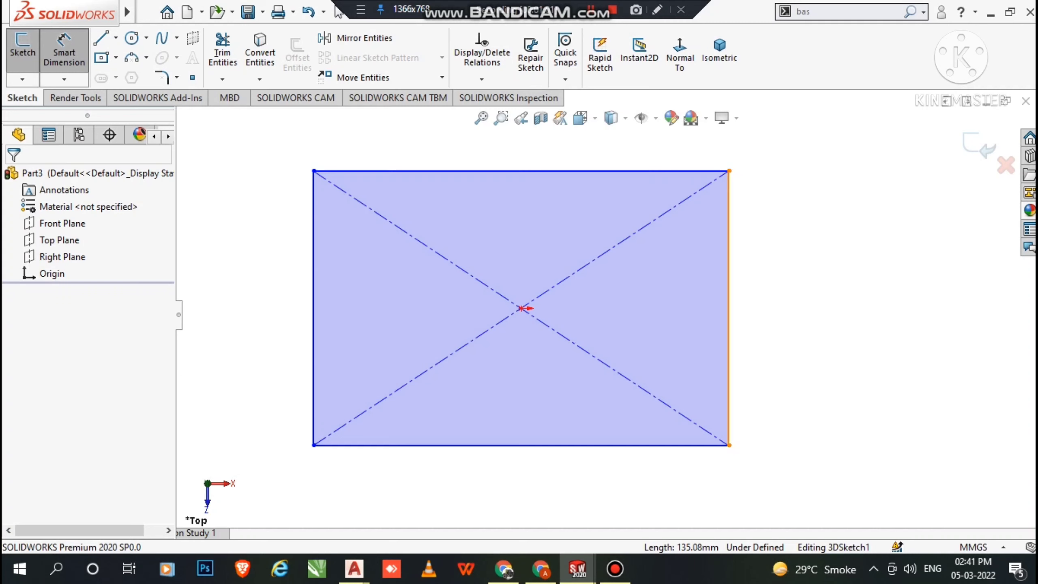
Step: Dimension the rectangle's edge parallel to the Z axis to 700 mm
click(729, 306)
click(849, 278)
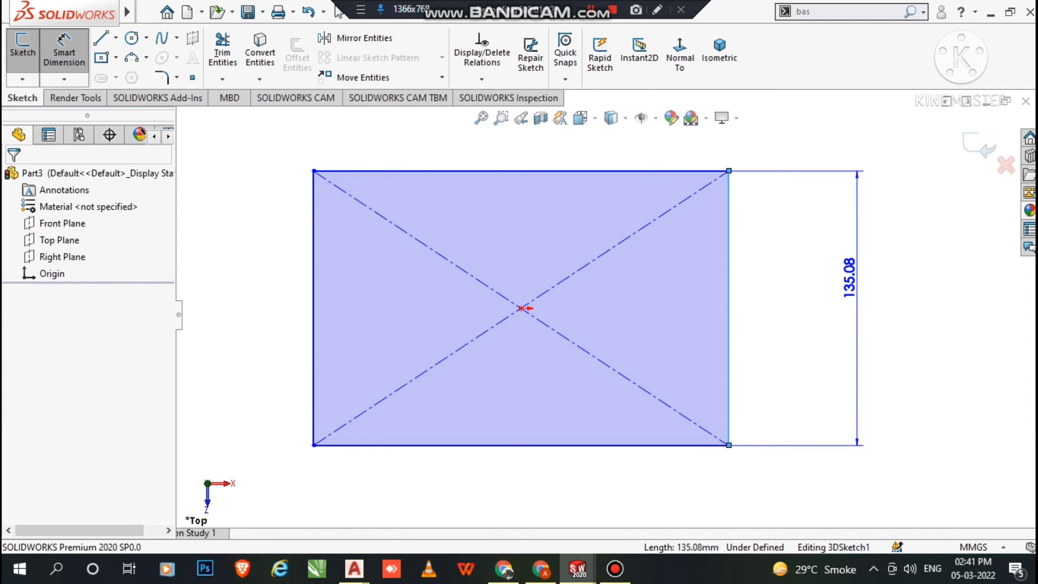
text(700)
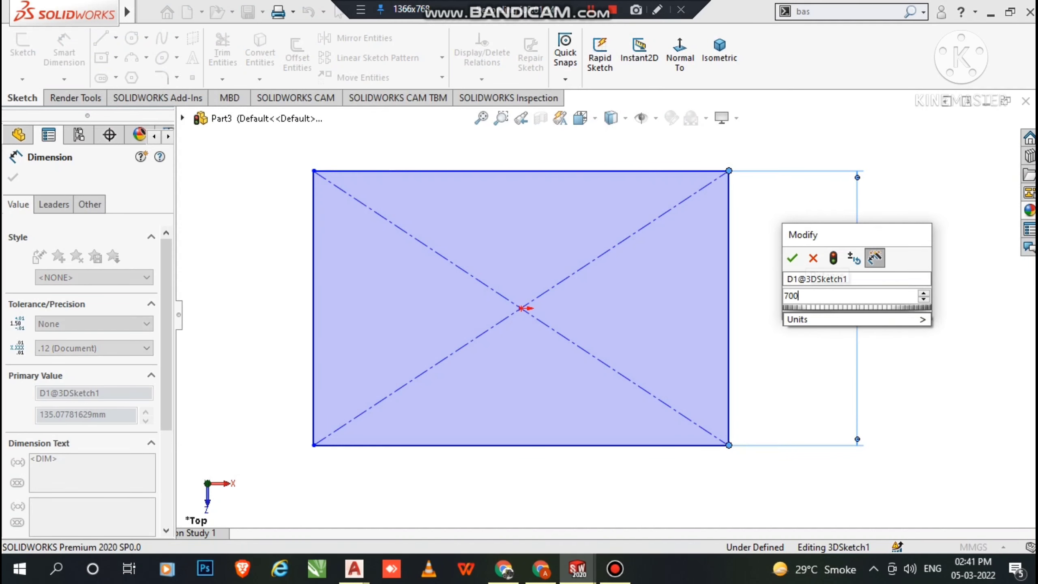
key(Return)
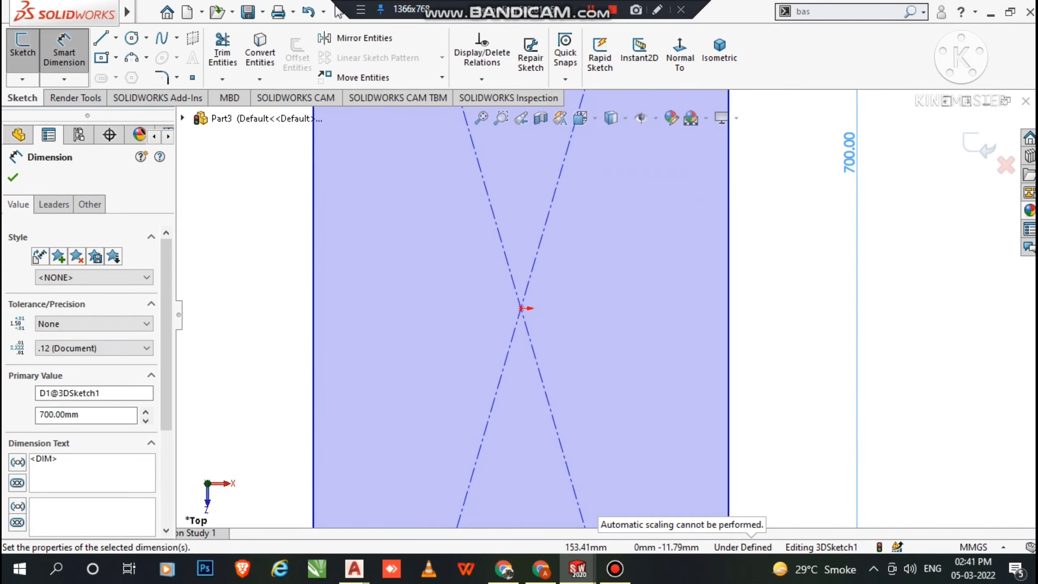
scroll(842, 279, up, 10)
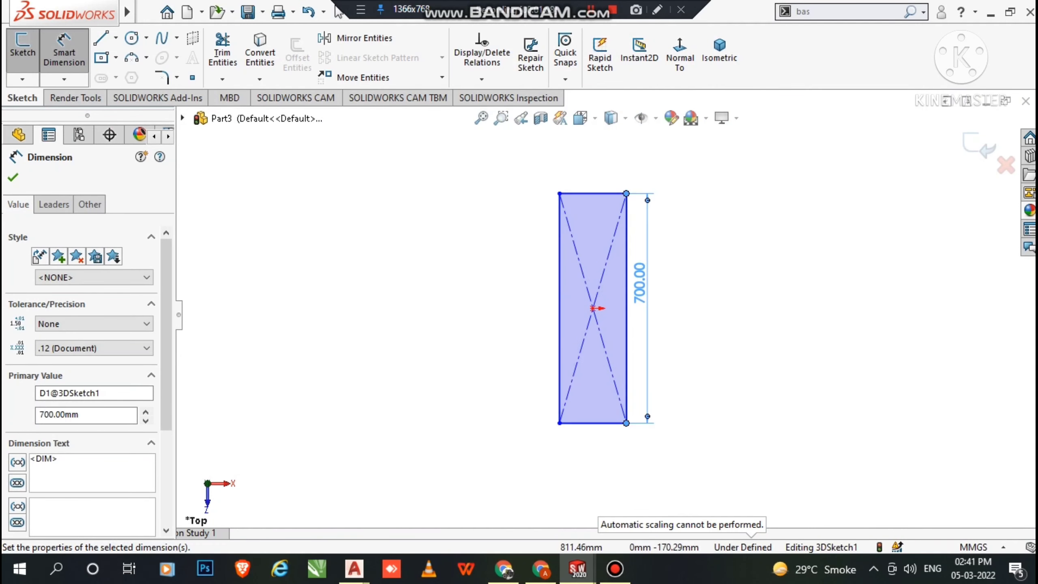
key(Escape)
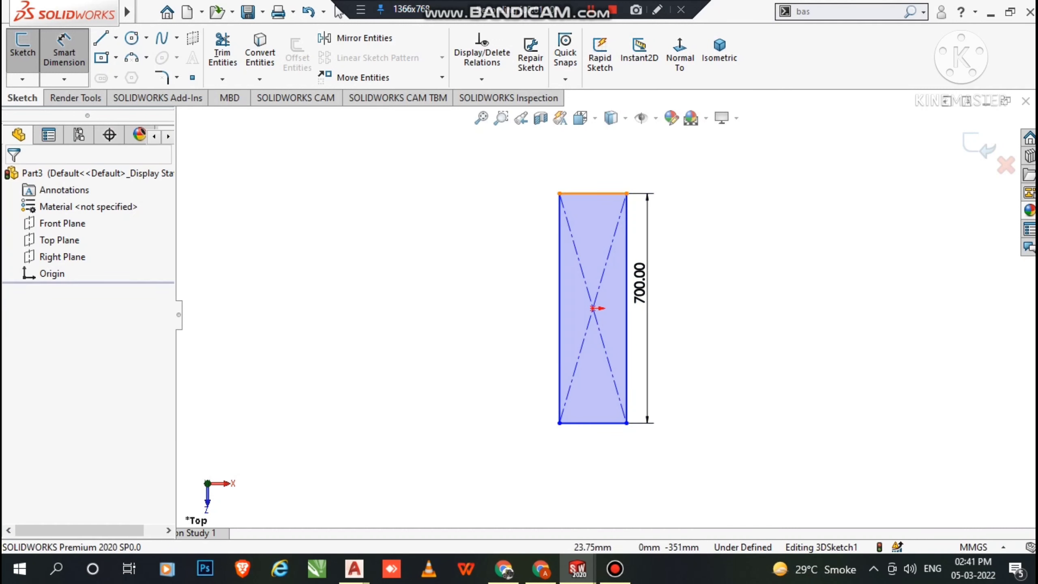
Step: Dimension the rectangle's edge parallel to the X axis to 1100 mm
click(593, 193)
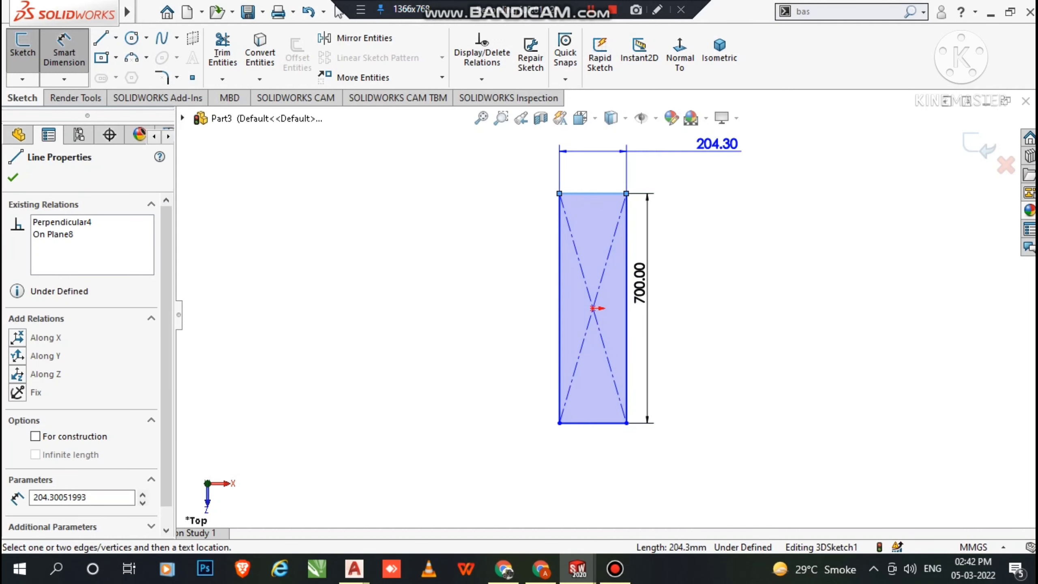
click(717, 146)
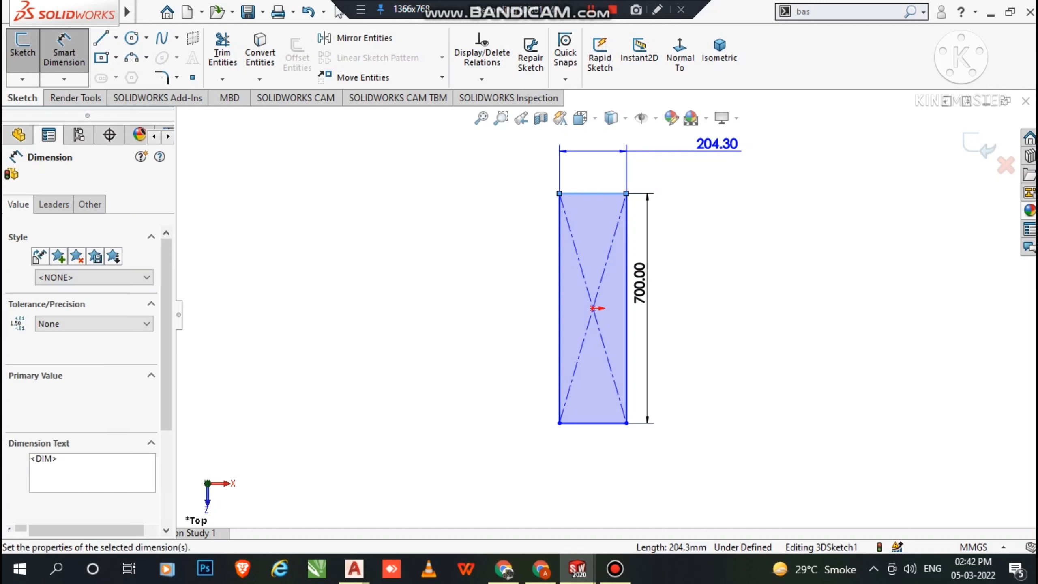
text(1100)
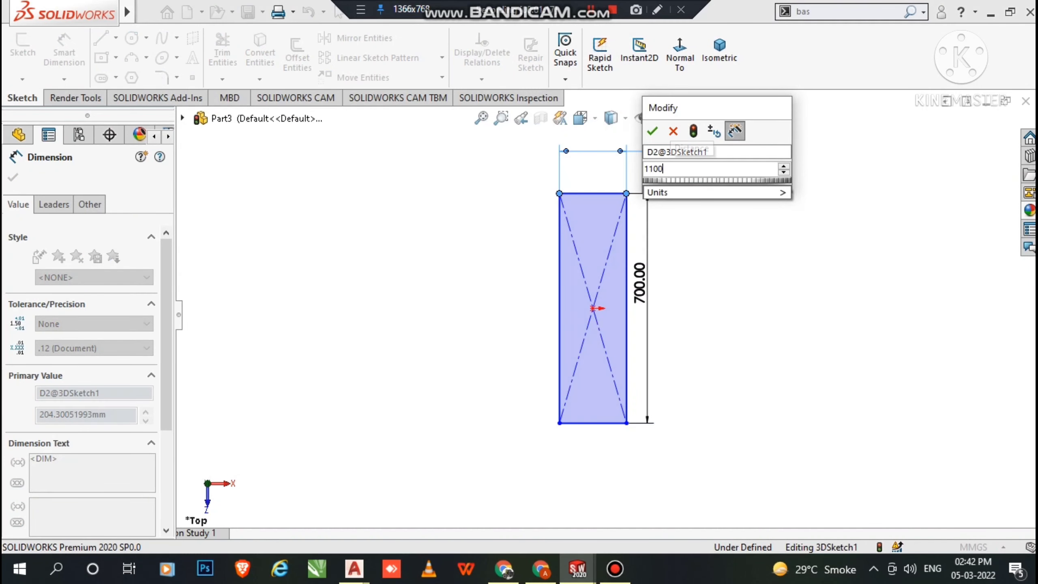
key(Return)
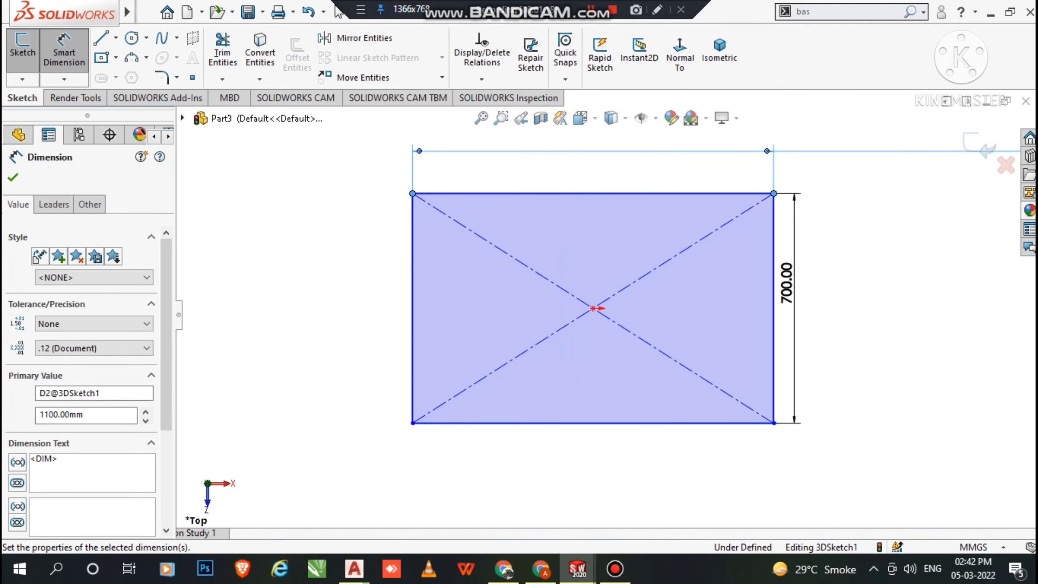
key(Escape)
scroll(607, 308, up, 3)
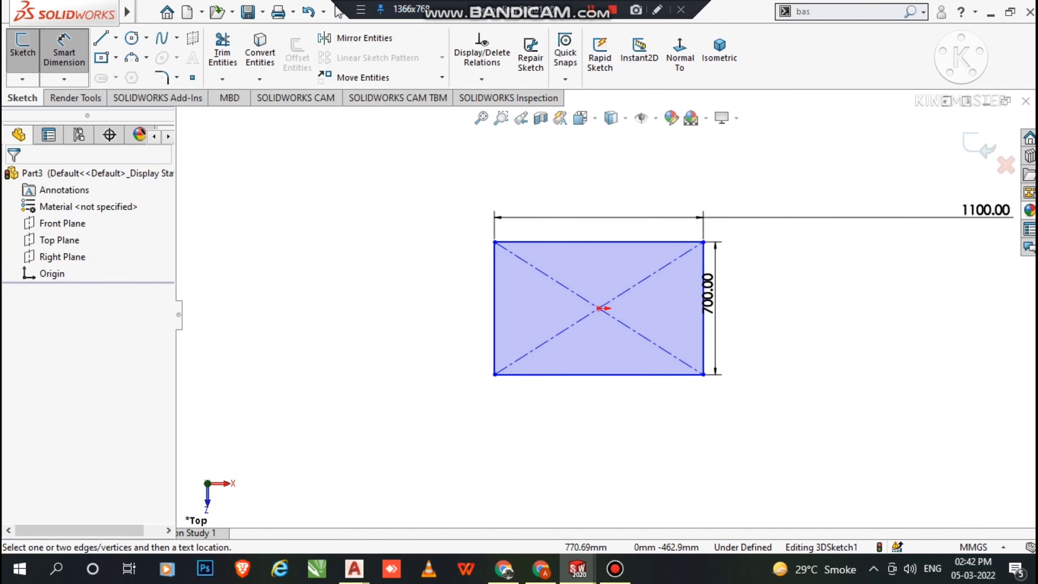
Step: Centre the 1100 mm dimension above the rectangle, move the 700 mm one farther outside its edge, and exit the sketch
drag(984, 210, 612, 204)
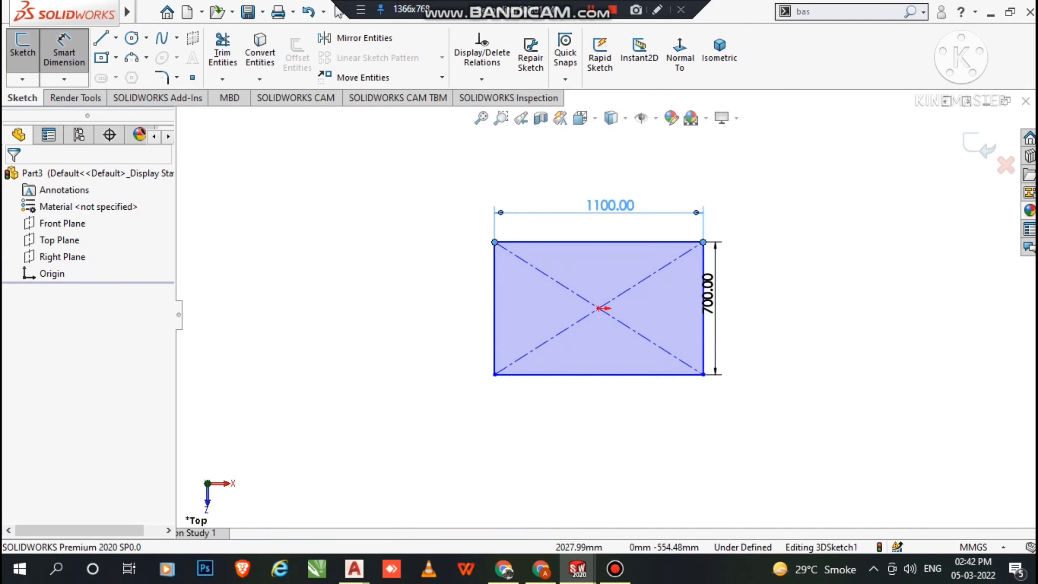
scroll(690, 273, down, 3)
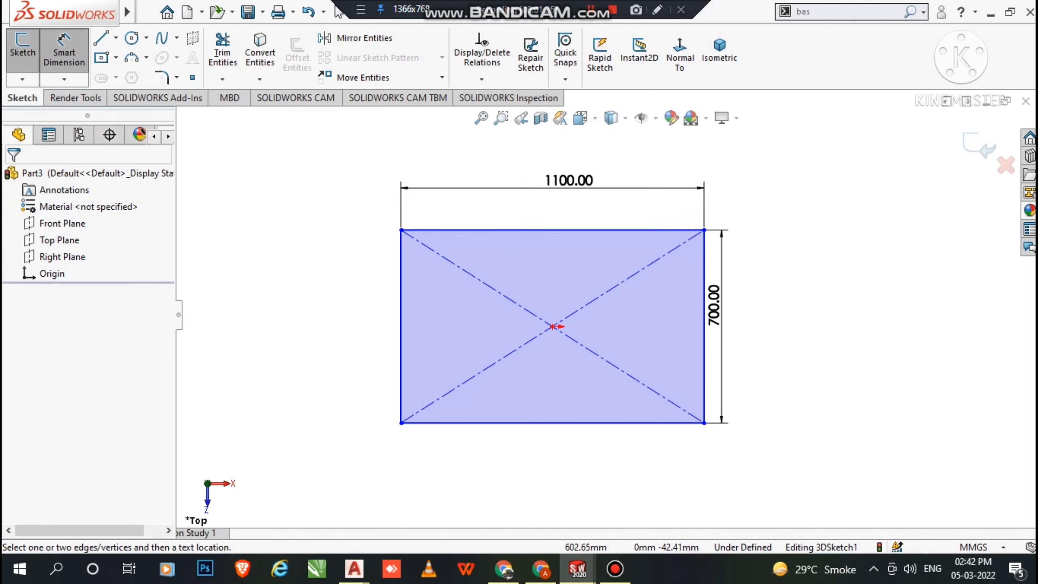
drag(714, 305, 737, 317)
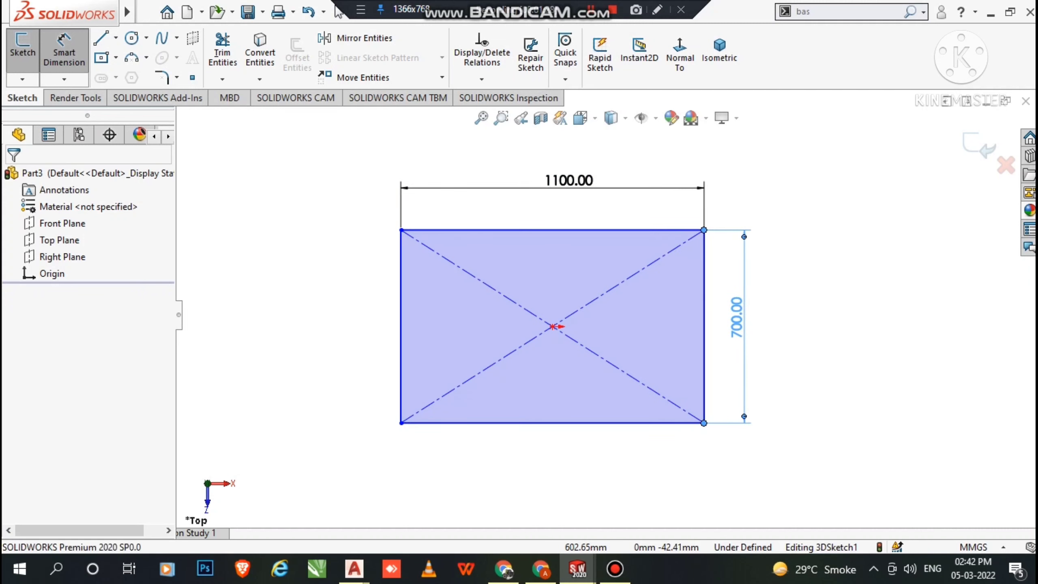
click(800, 282)
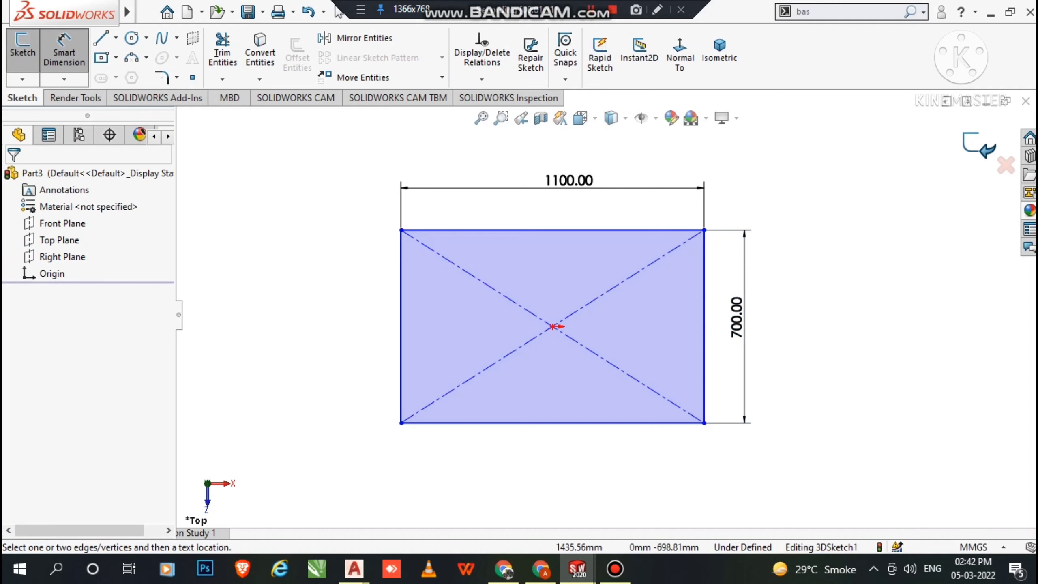
click(979, 144)
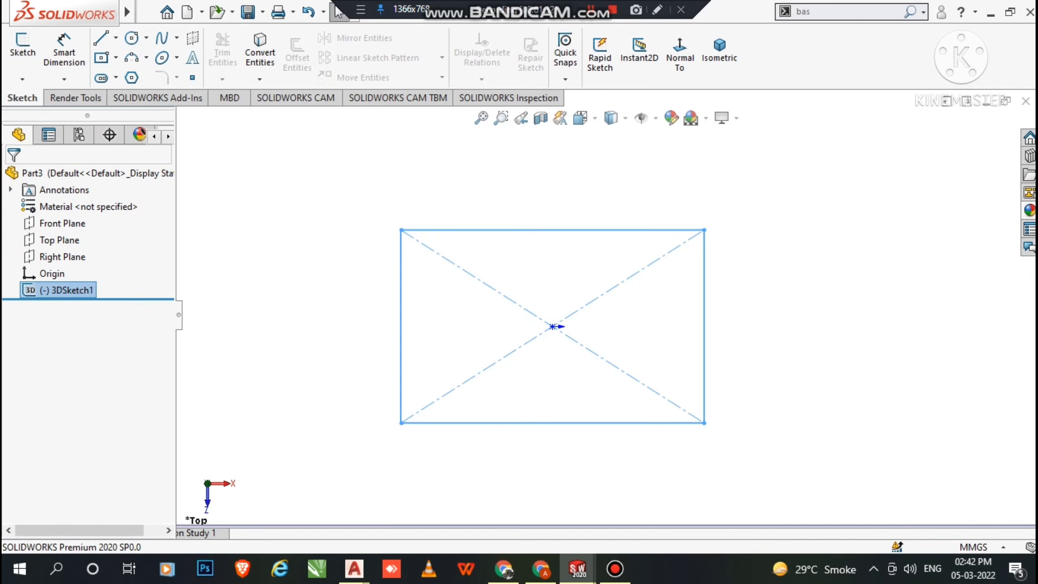
Step: Start a second 3D sketch and draw a leg line about 309 mm long down along Y from the rectangle's front-left corner
click(813, 262)
middle_drag(800, 286, 816, 215)
scroll(577, 356, down, 4)
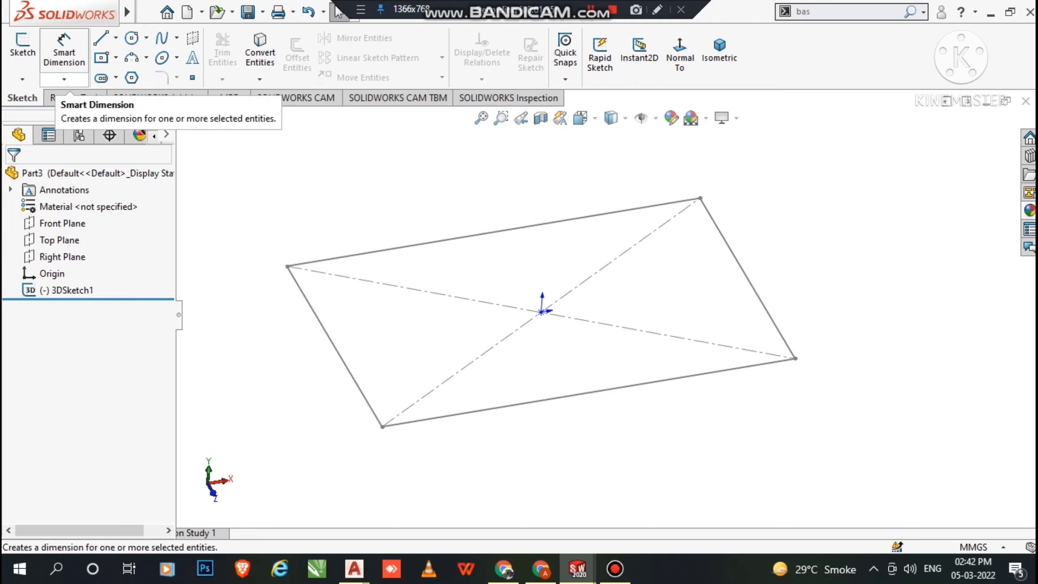
click(22, 79)
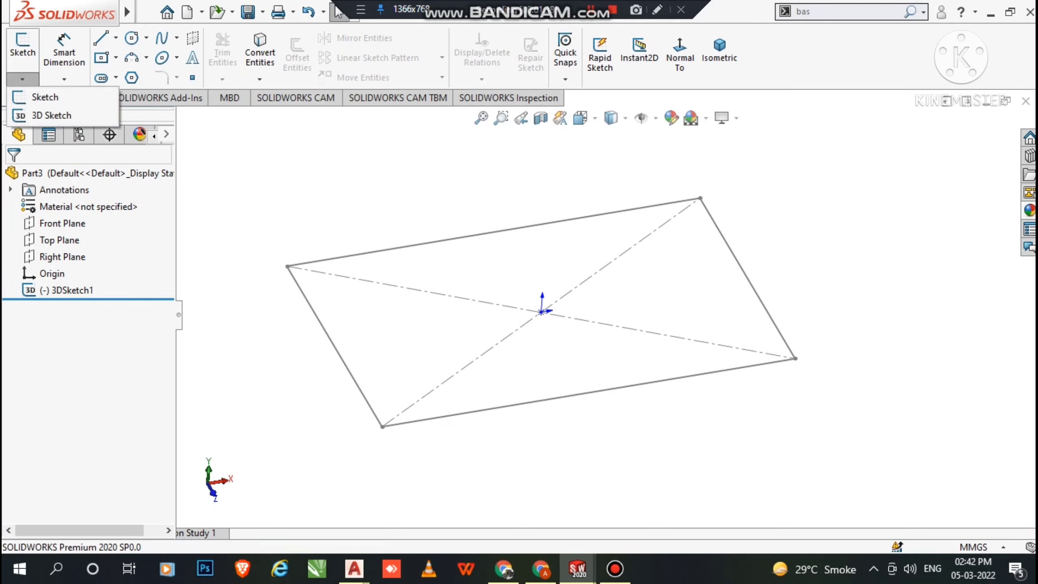
click(45, 113)
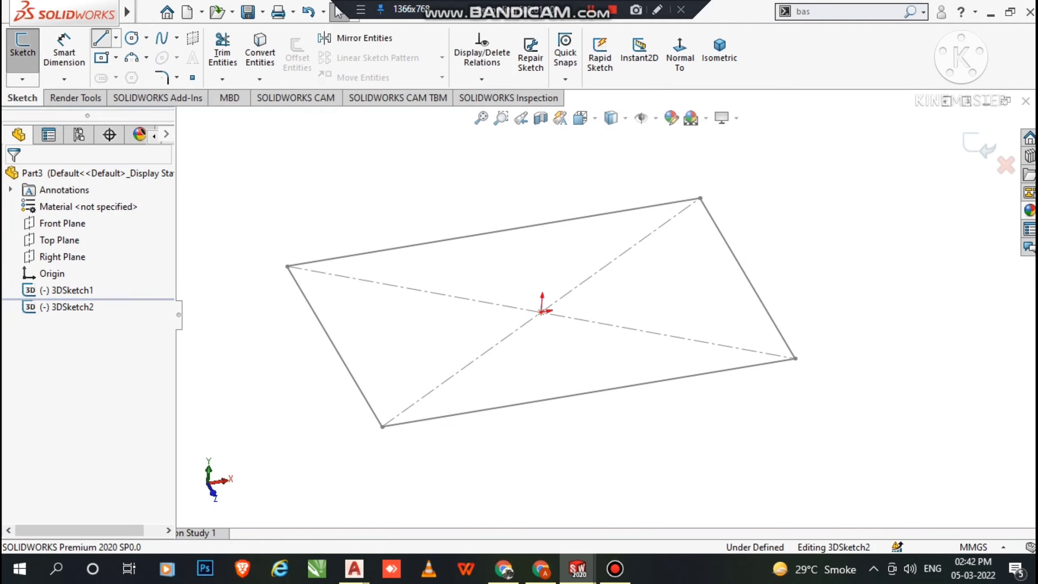
click(101, 39)
scroll(363, 350, up, 1)
mouse_move(364, 349)
middle_down()
mouse_move(350, 327)
mouse_move(366, 338)
middle_up()
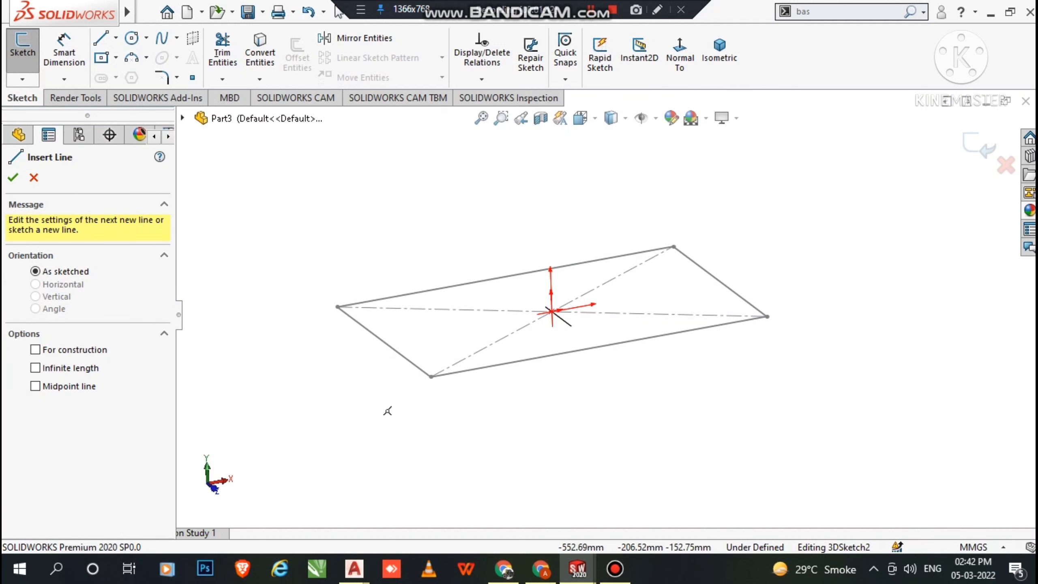
scroll(394, 413, down, 2)
click(446, 358)
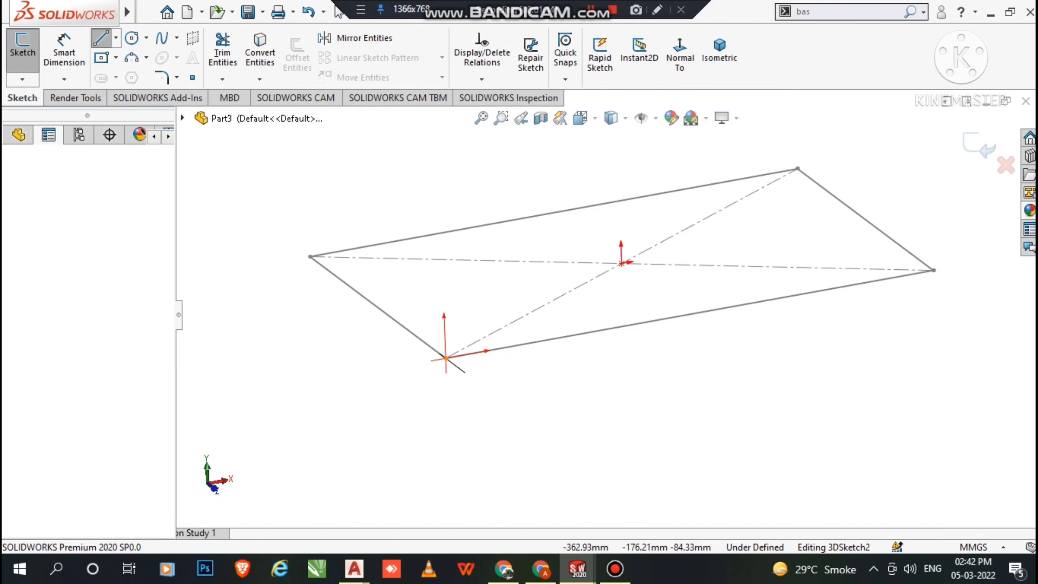
click(450, 498)
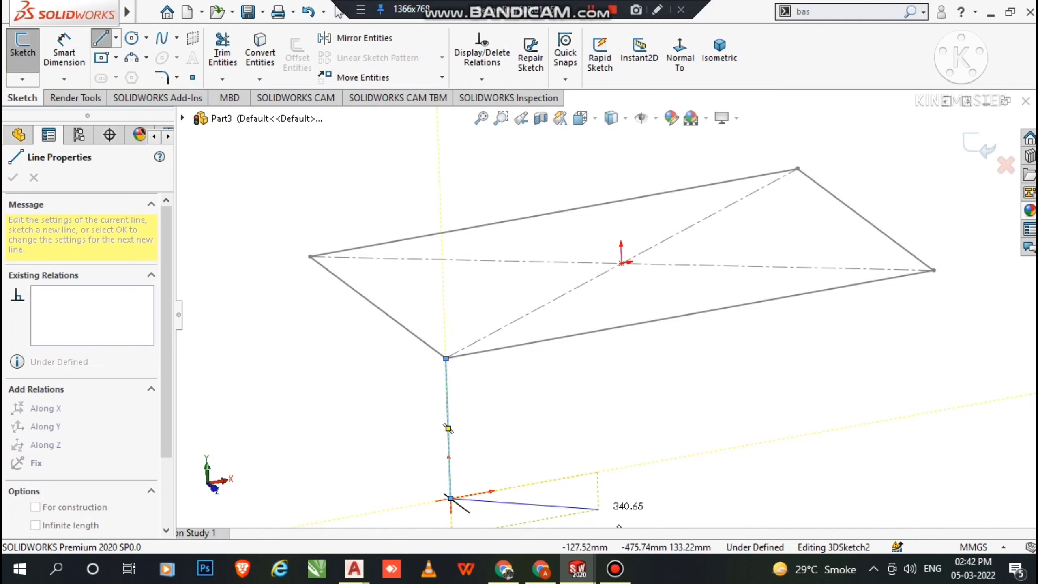
key(Escape)
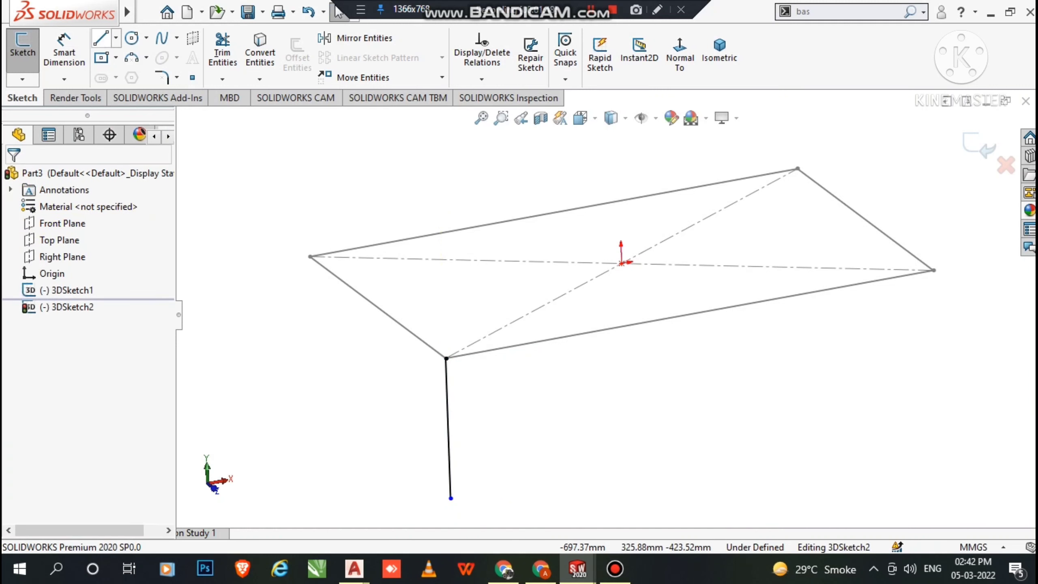
Step: Draw vertical leg lines down from the rear-left, front-right and rear-right rectangle corners, about 280, 240 and 405 mm long respectively
click(100, 38)
click(309, 256)
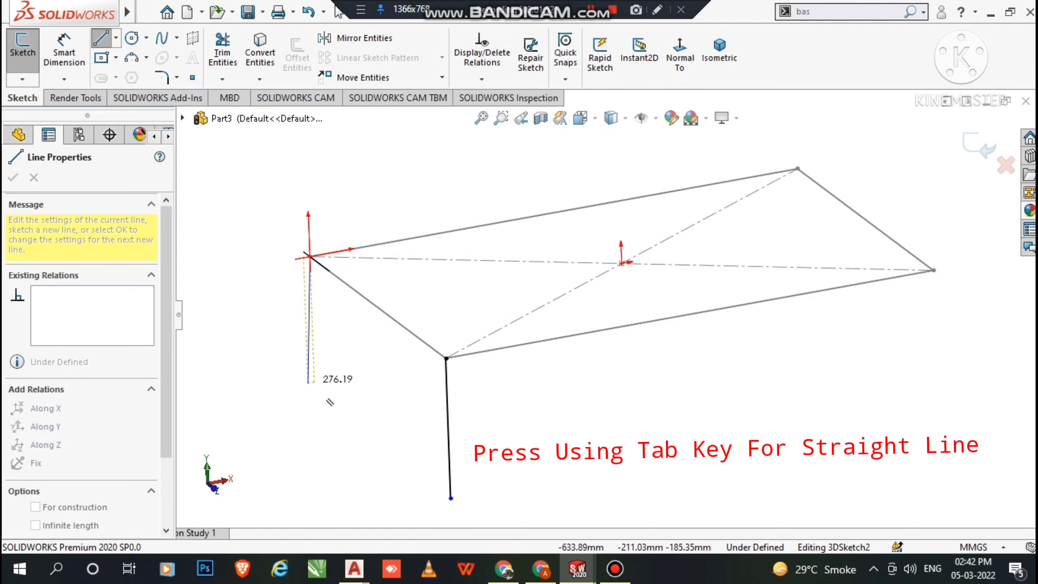
click(344, 401)
key(Escape)
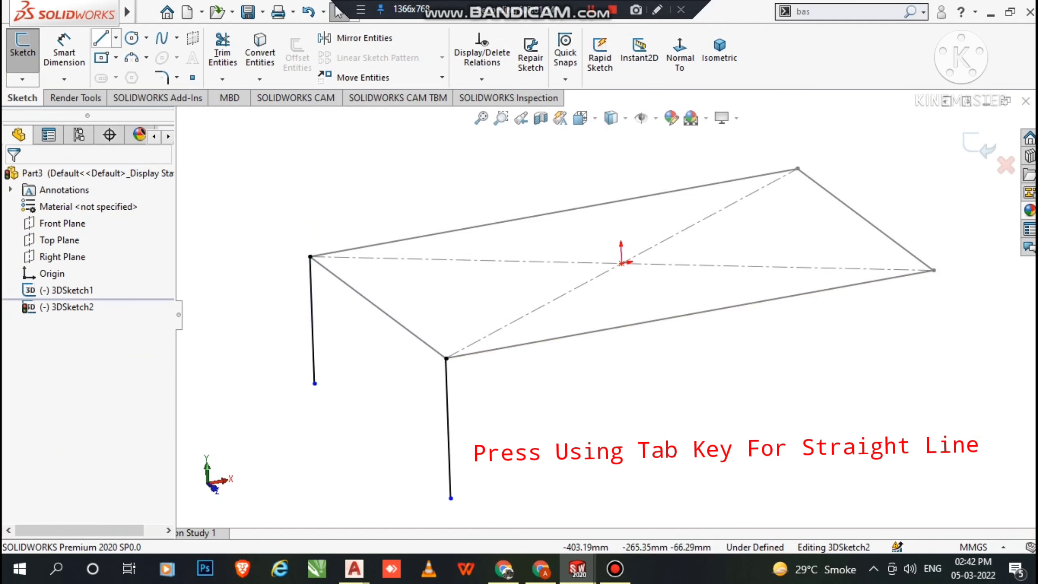
click(101, 38)
click(933, 270)
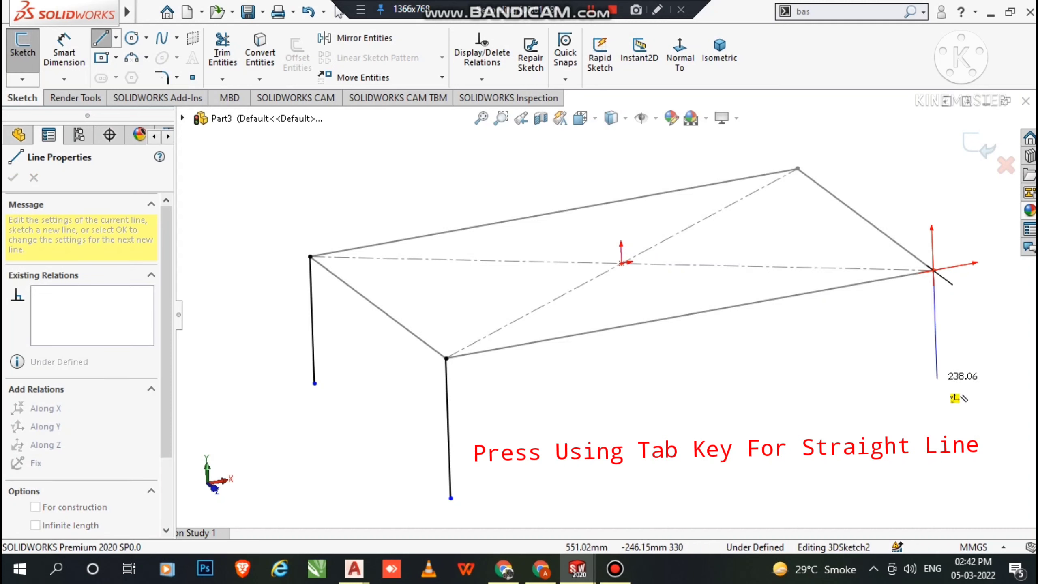
click(963, 396)
key(Escape)
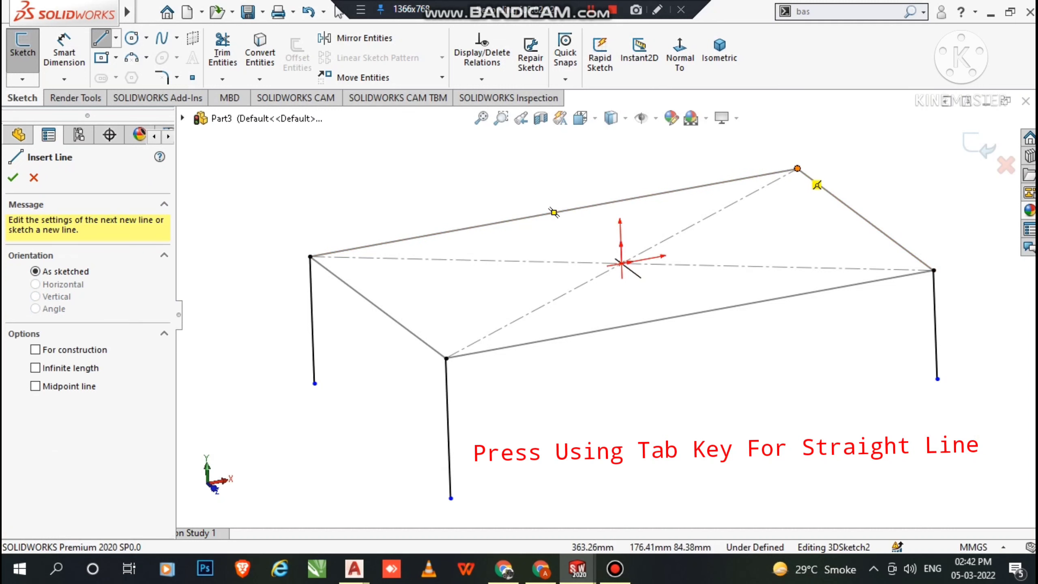
click(797, 168)
click(797, 168)
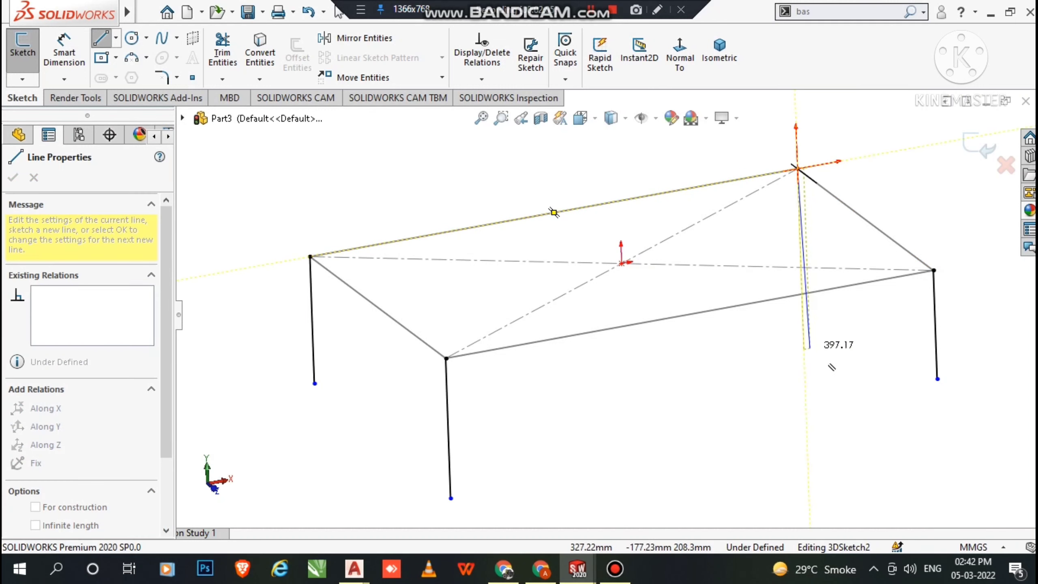
click(832, 371)
key(Escape)
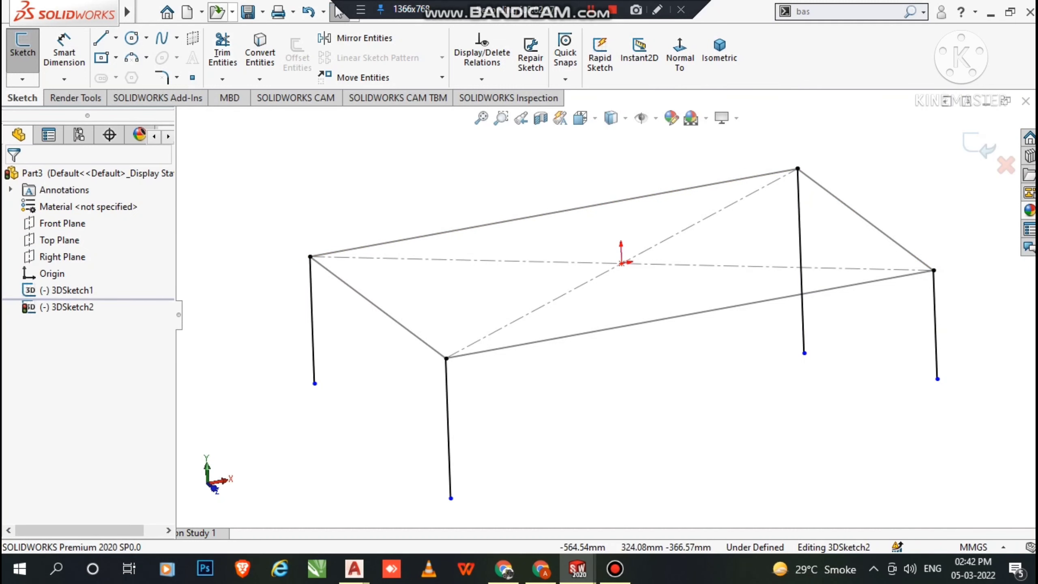
Step: Dimension the front-left leg line's length to 500 mm
click(64, 53)
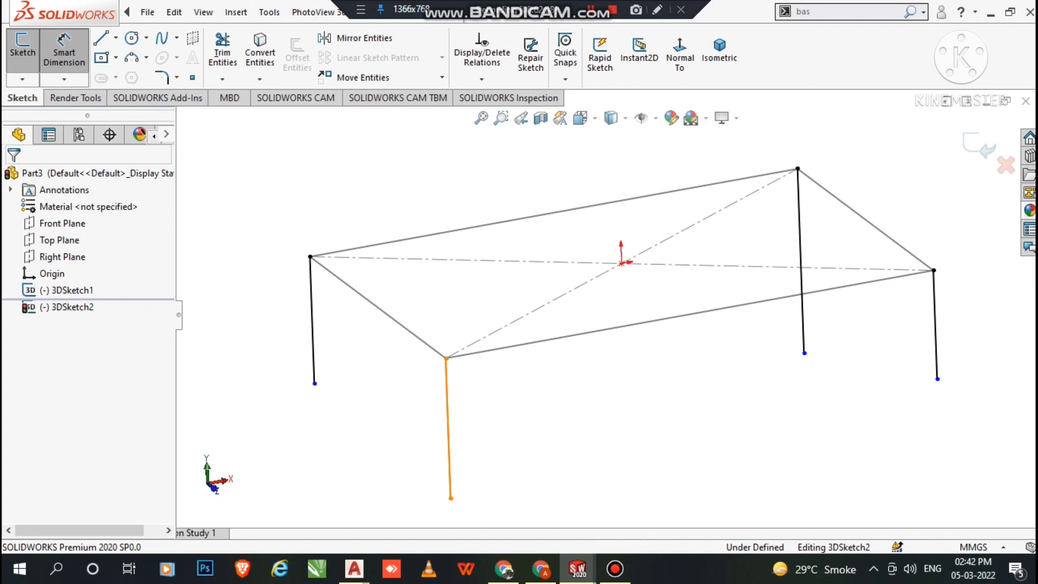
click(449, 429)
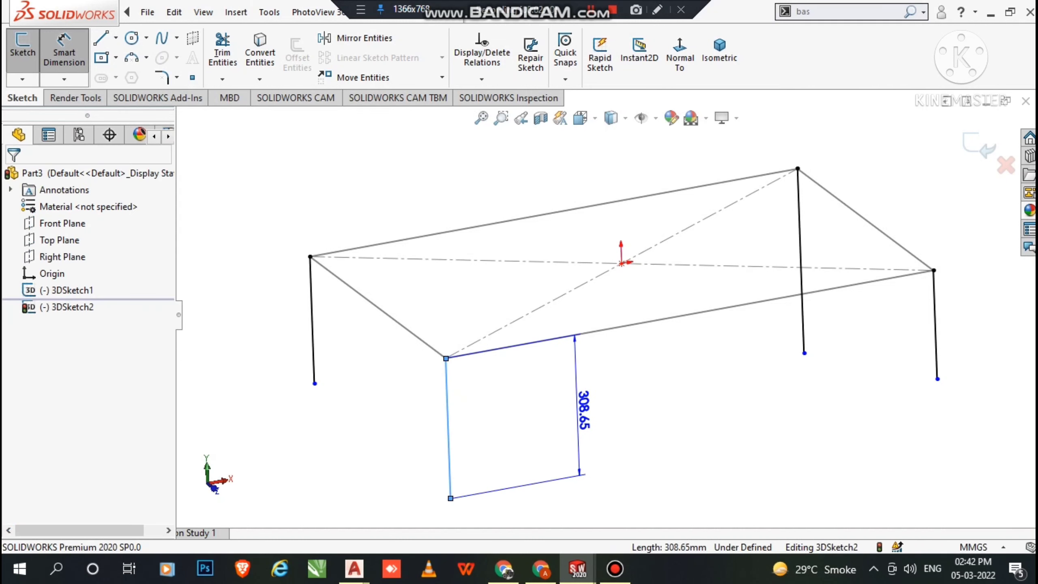
click(584, 410)
text(5)
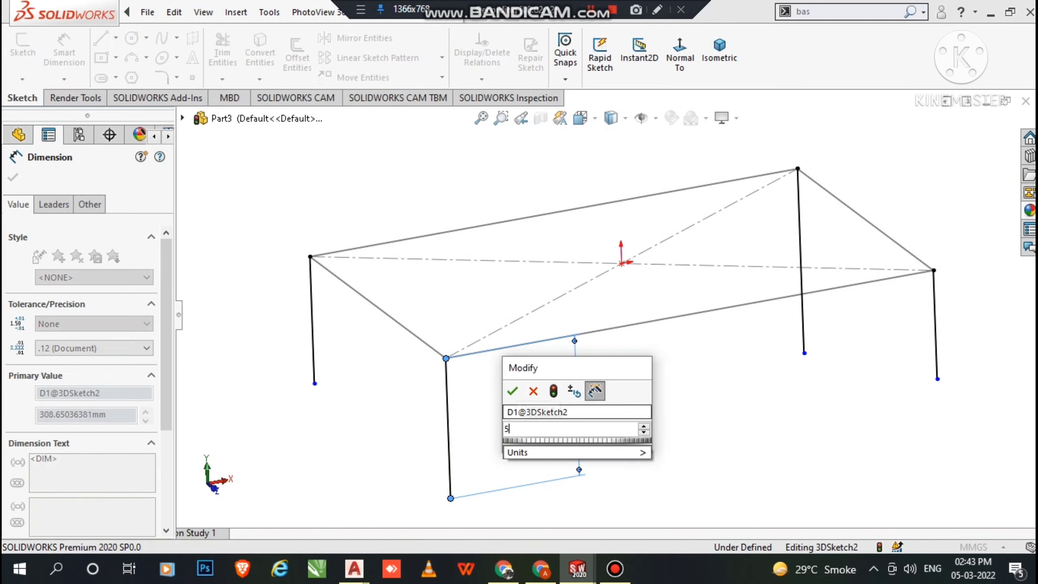
text(00)
key(Return)
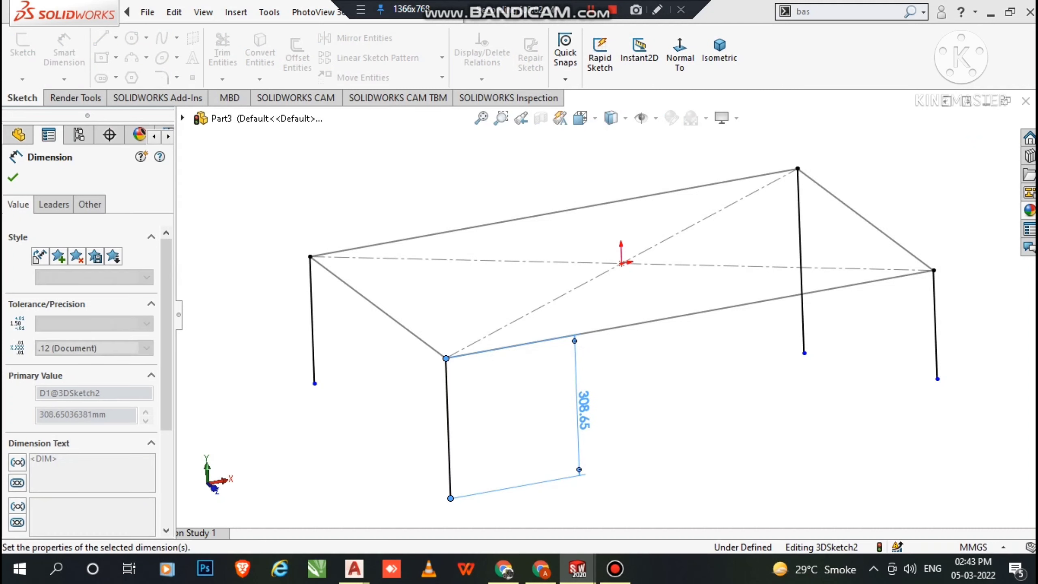
click(714, 398)
scroll(714, 397, up, 4)
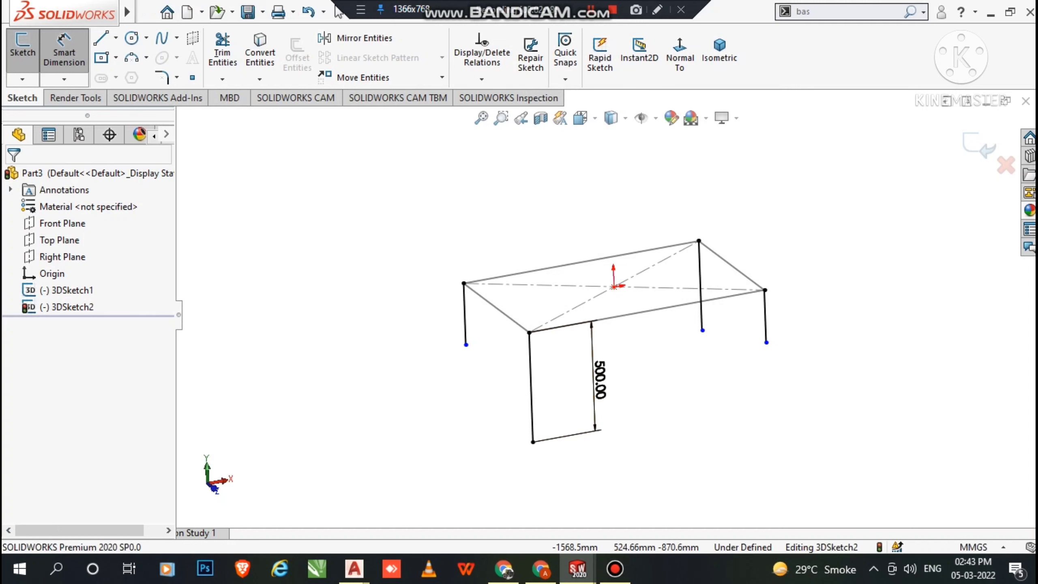
key(Escape)
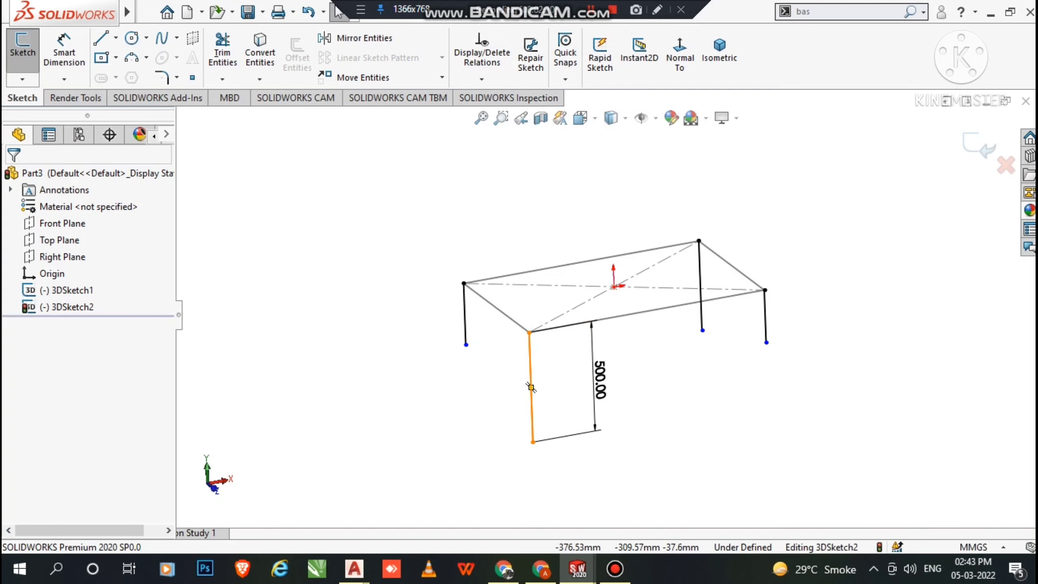
Step: Add an Equal relation between all four leg lines
click(531, 386)
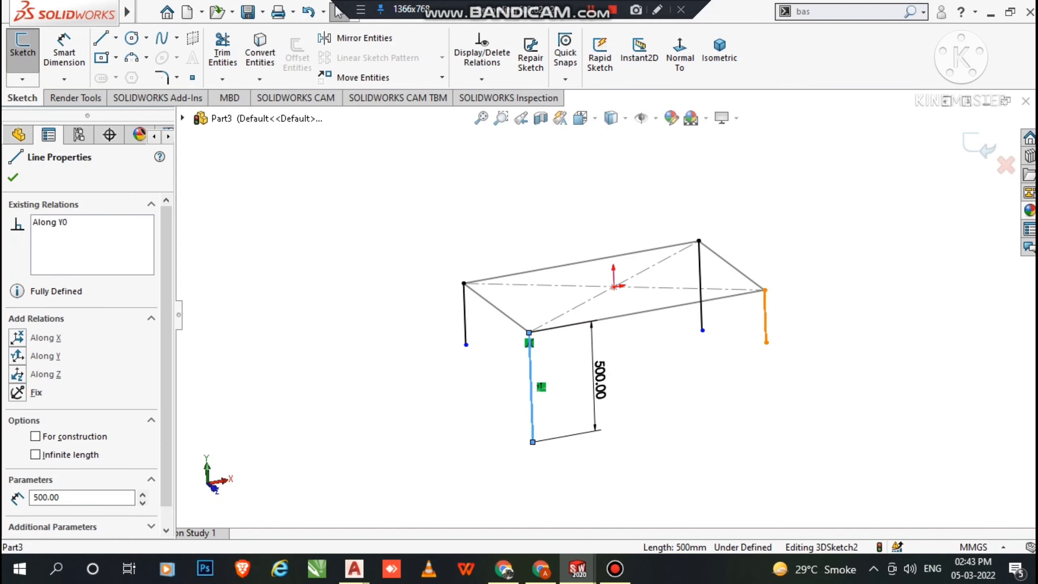
ctrl+click(766, 317)
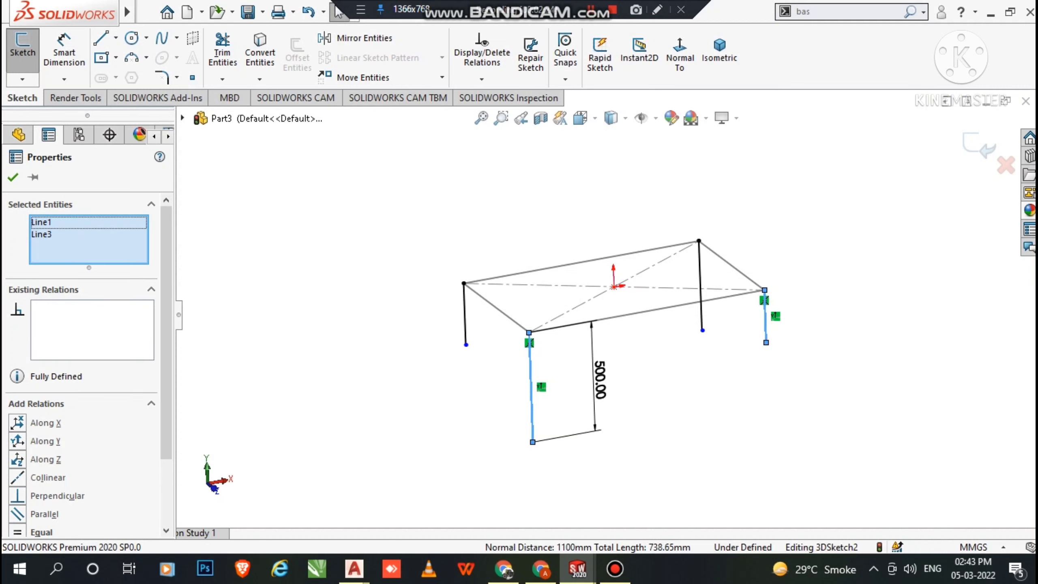
ctrl+click(702, 309)
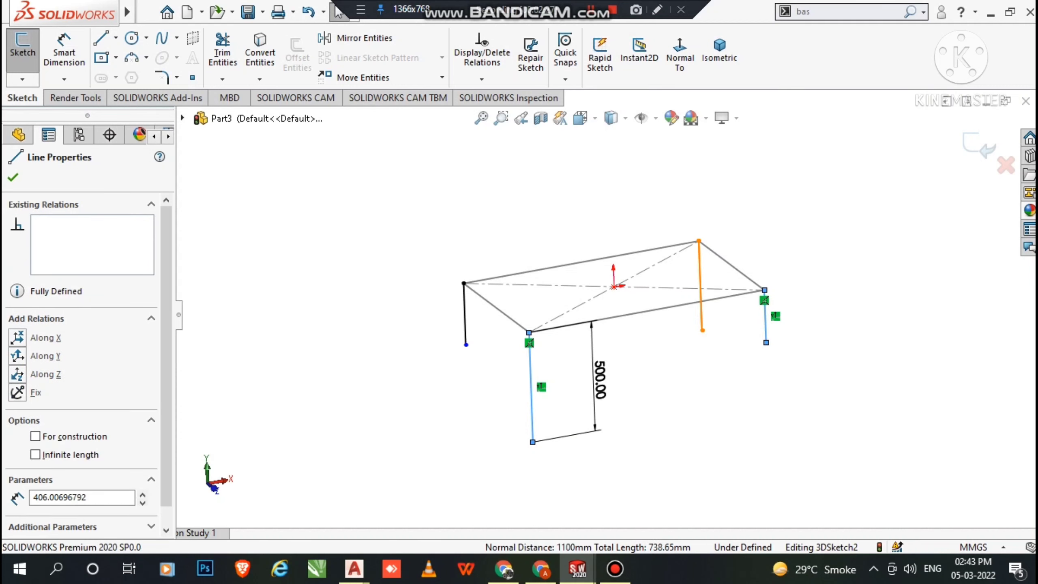
ctrl+click(465, 313)
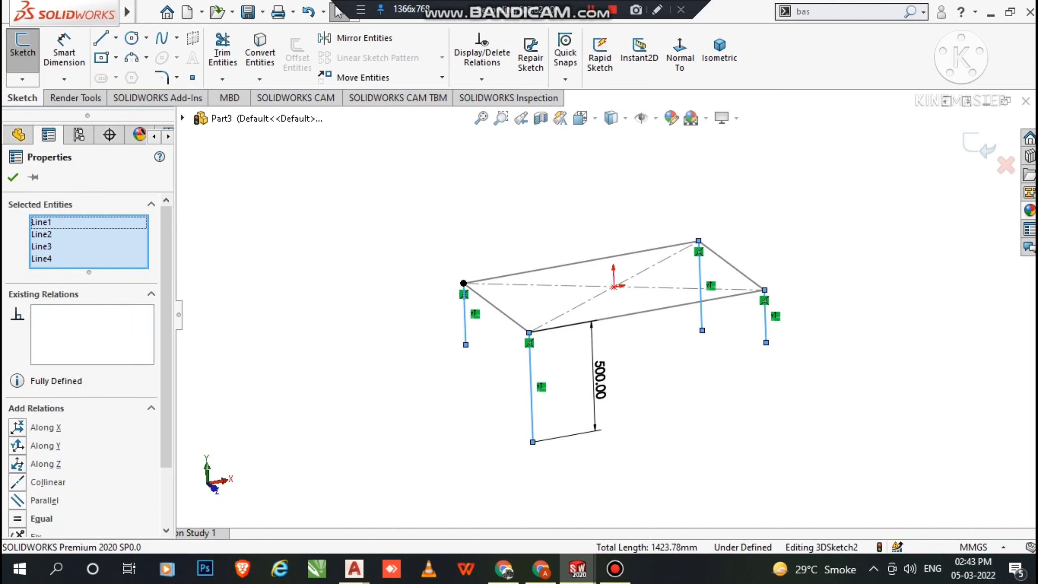
click(17, 518)
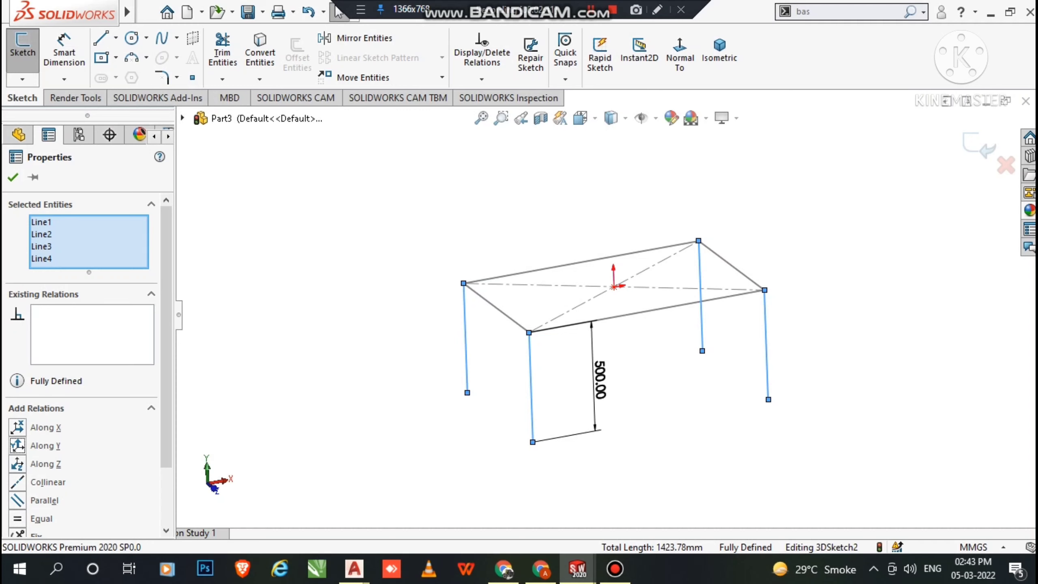
click(13, 177)
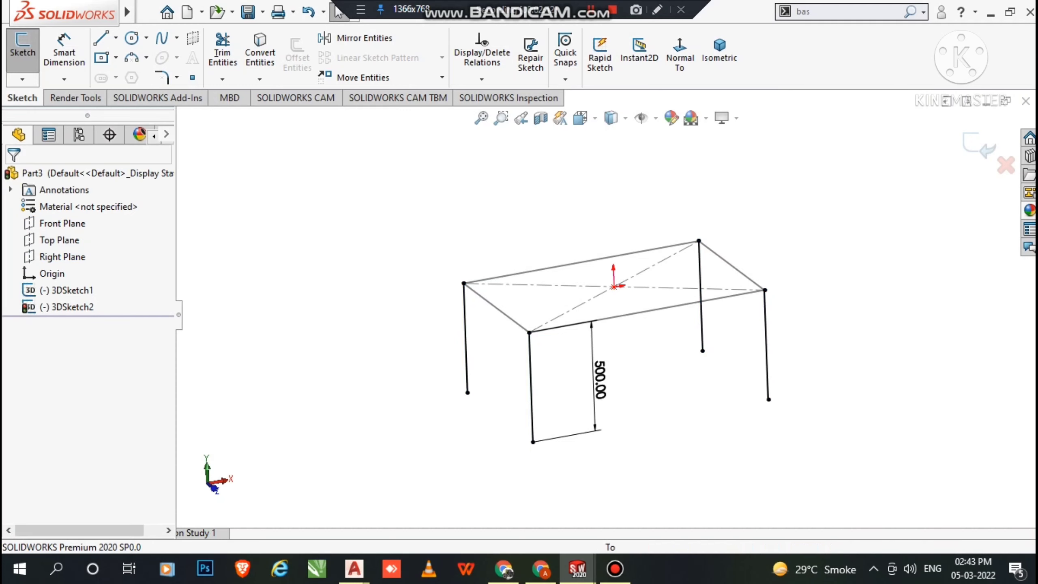
Step: Draw a closed rectangular loop of four brace lines connecting the legs, parallel to the top frame and about two-thirds down the legs
middle_drag(341, 292, 322, 282)
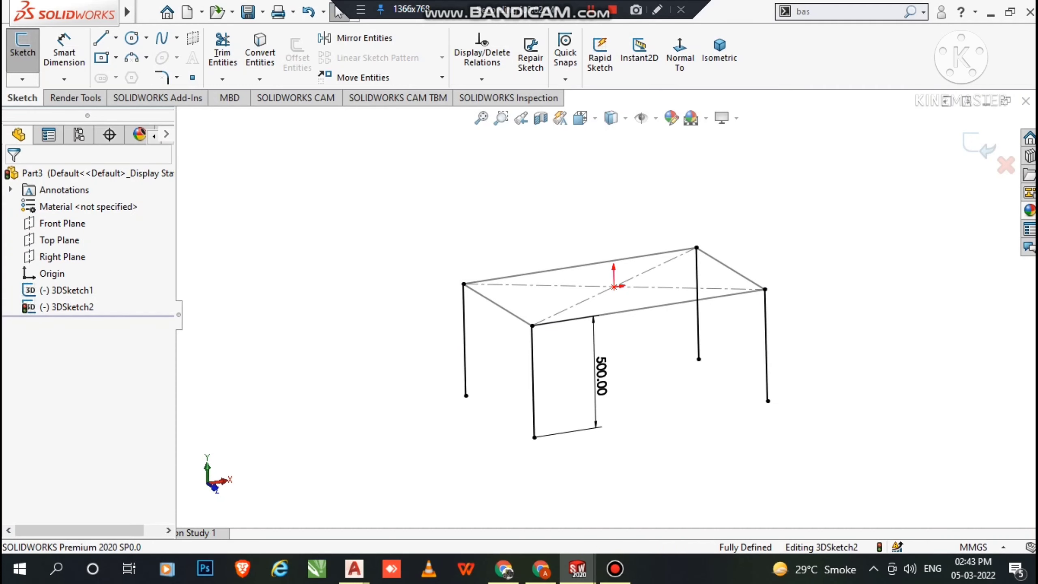
click(101, 38)
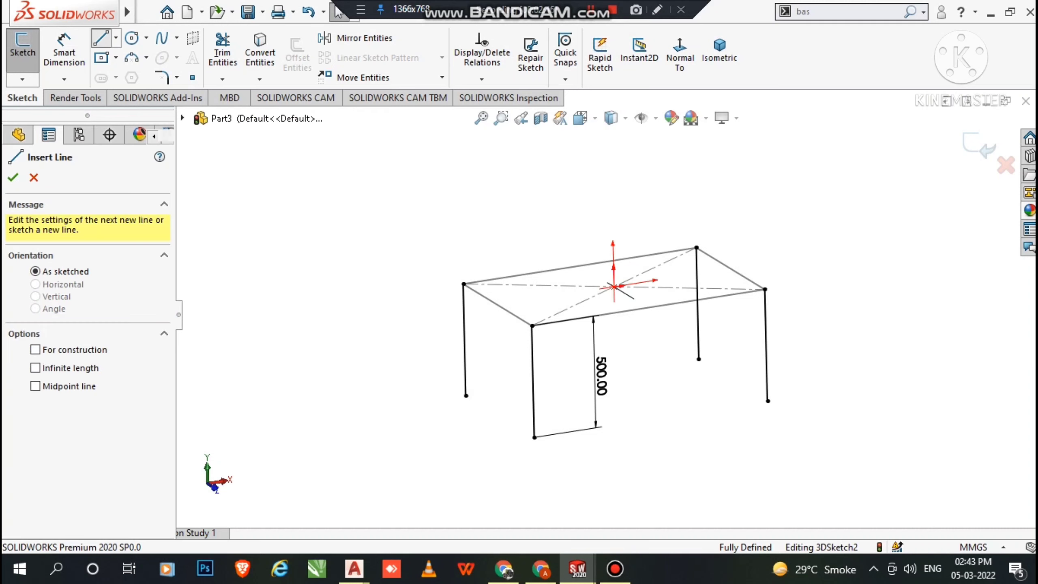
click(533, 400)
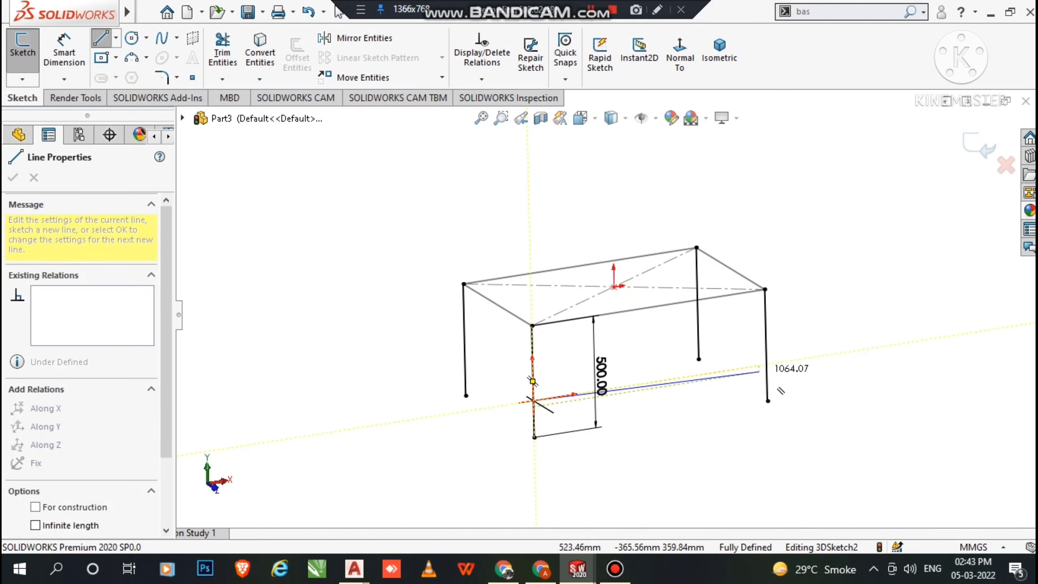
click(766, 363)
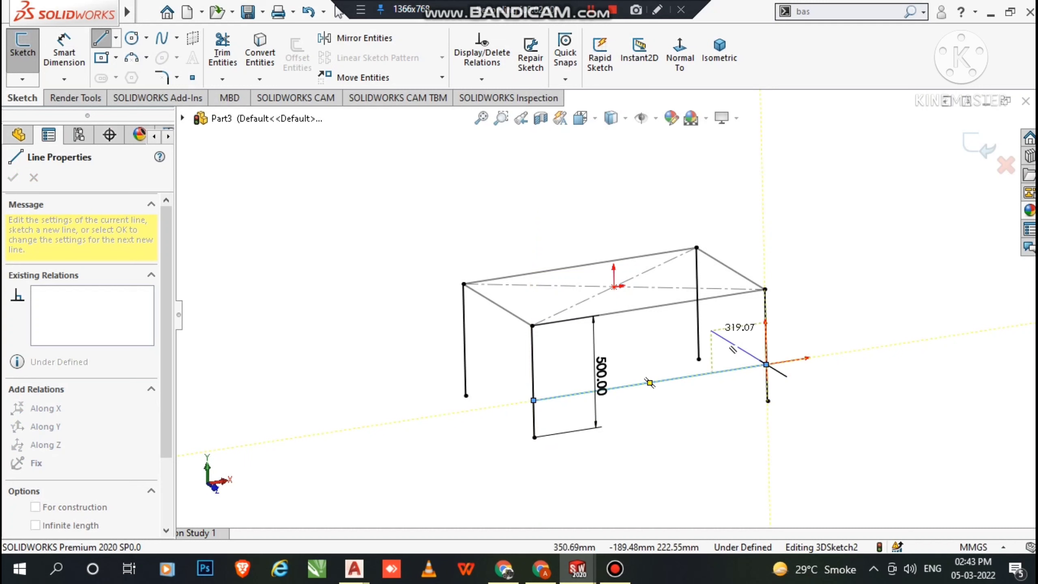
middle_drag(698, 336, 736, 350)
scroll(595, 299, down, 3)
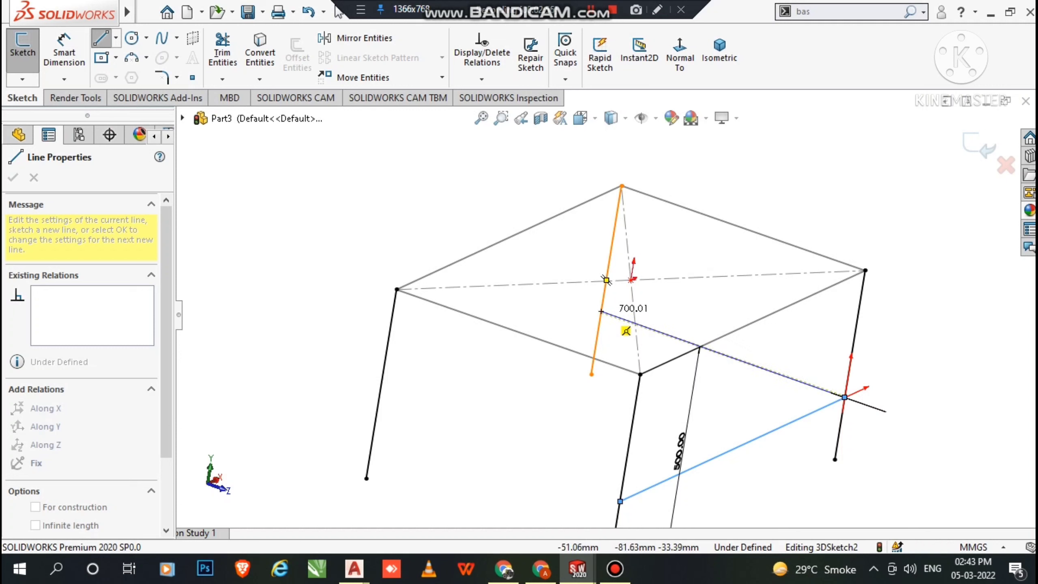
click(606, 280)
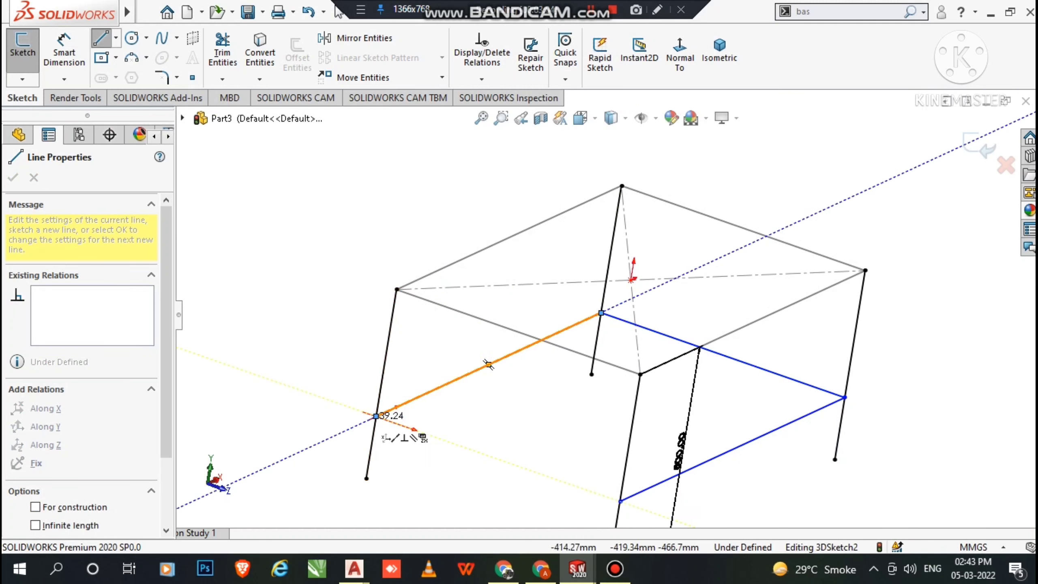
click(376, 416)
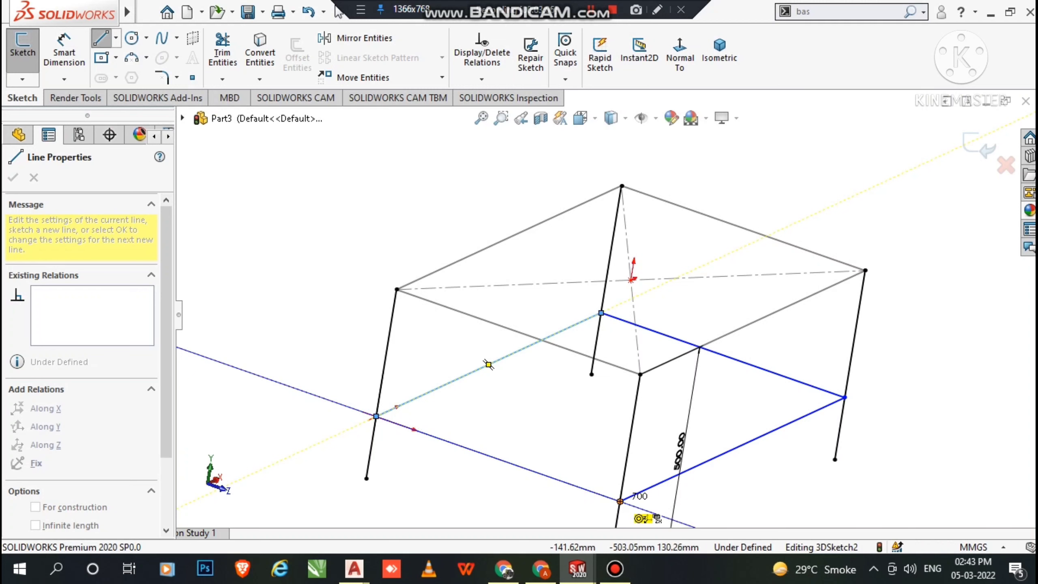
click(620, 501)
key(Escape)
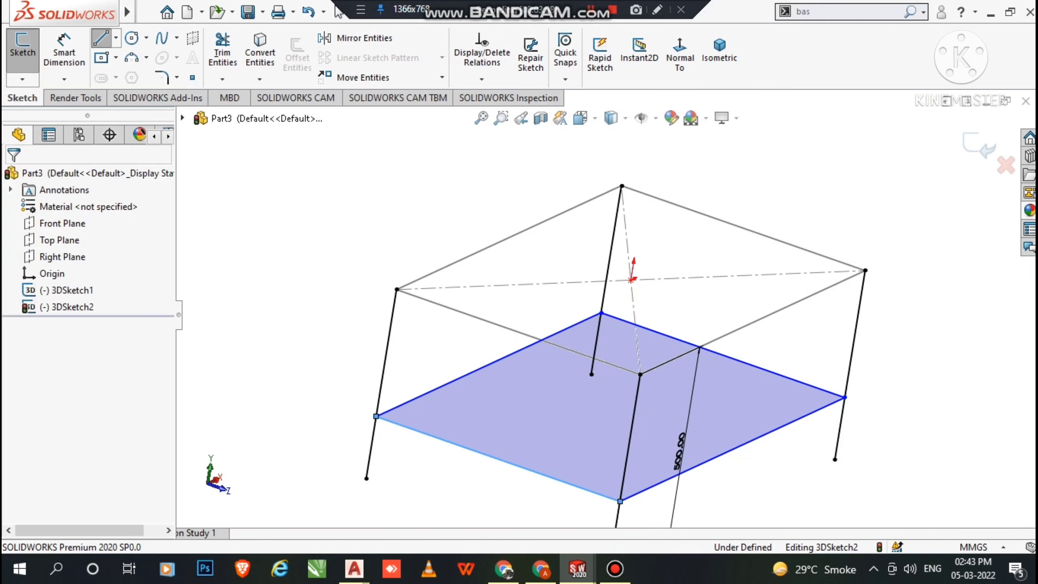
Step: Dimension the distance from the front-right brace corner down to the lower end of that leg as 200 mm
scroll(608, 306, up, 2)
scroll(770, 440, up, 1)
mouse_move(770, 441)
middle_down()
mouse_move(694, 390)
mouse_move(731, 440)
middle_up()
scroll(712, 418, down, 3)
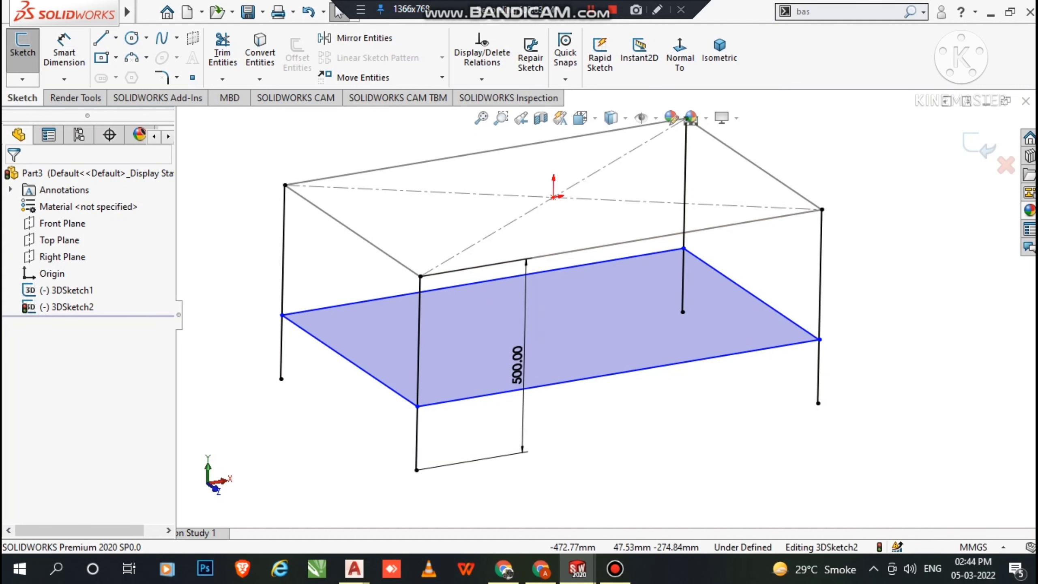
click(64, 51)
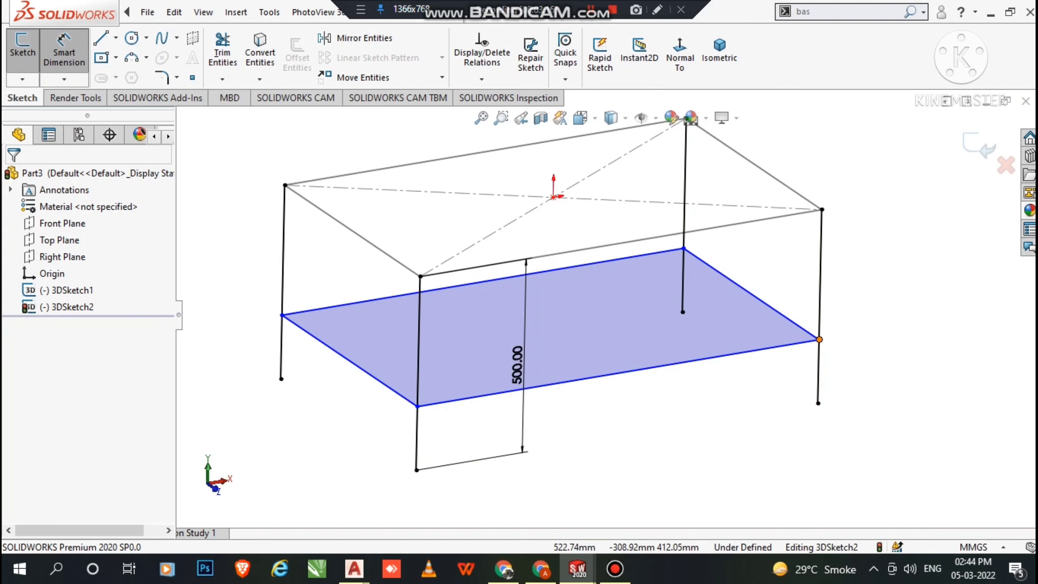
click(819, 339)
click(817, 403)
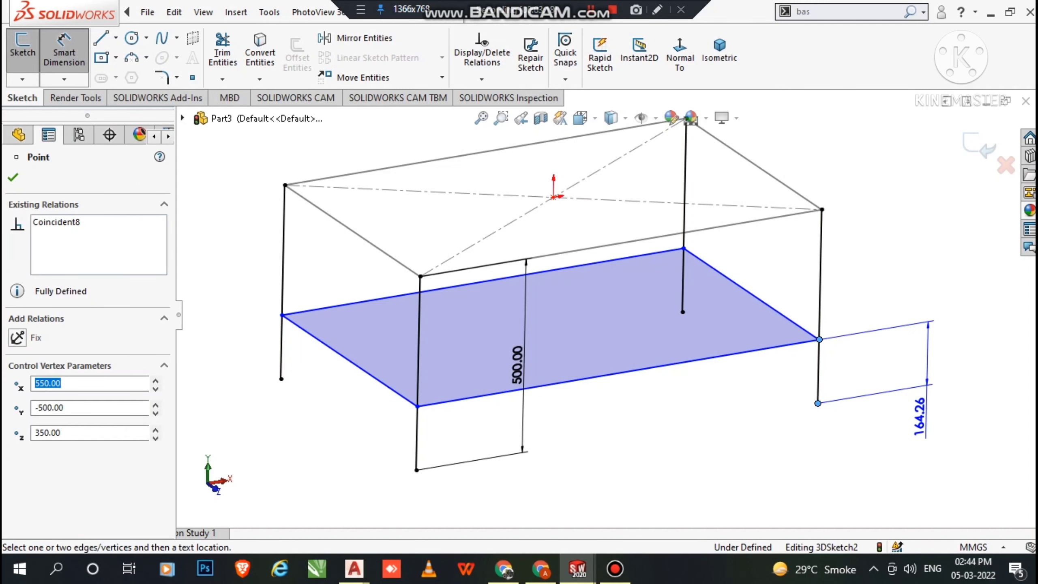
click(918, 451)
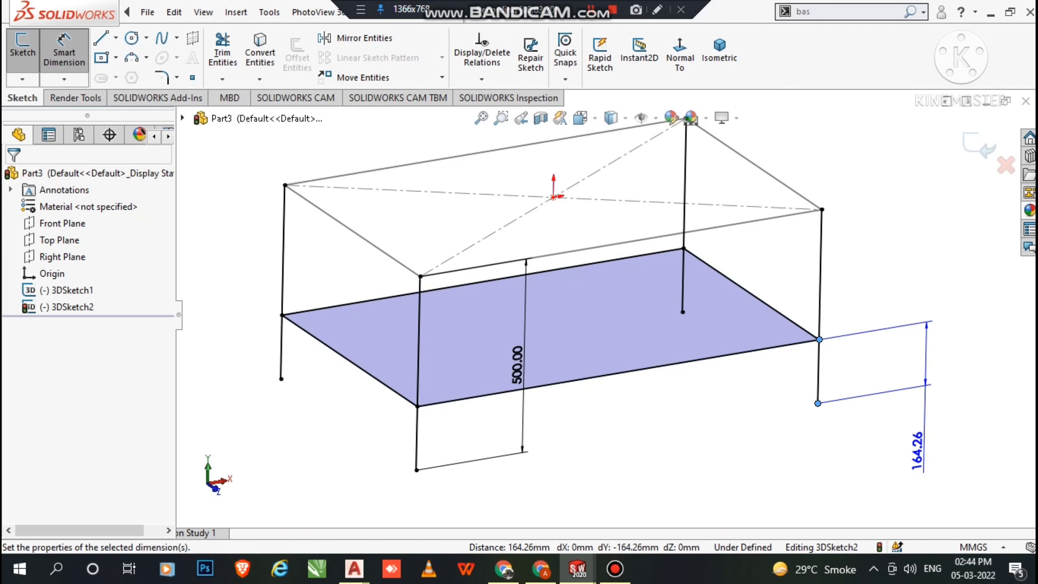
text(200)
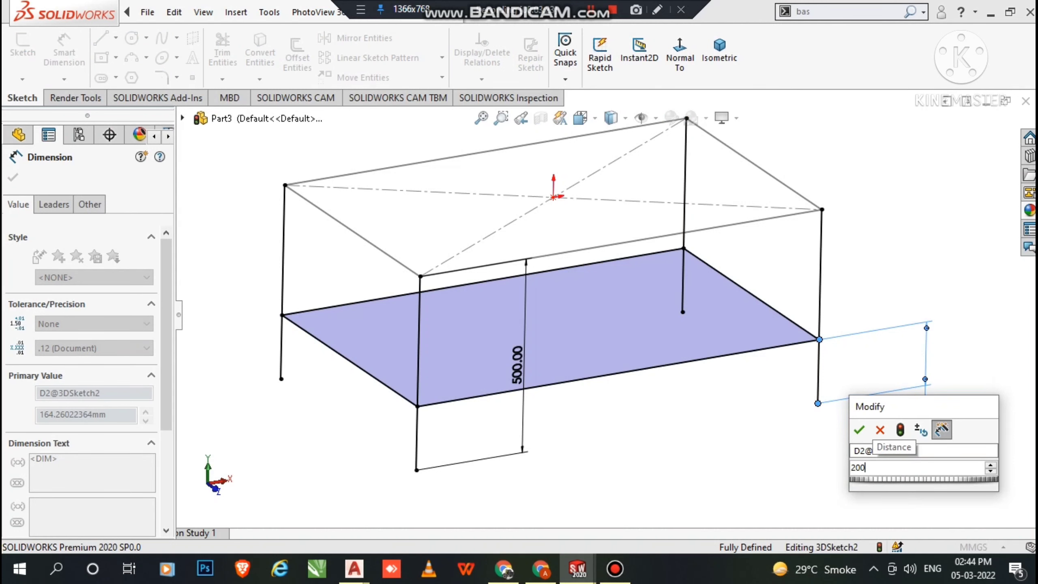
key(Return)
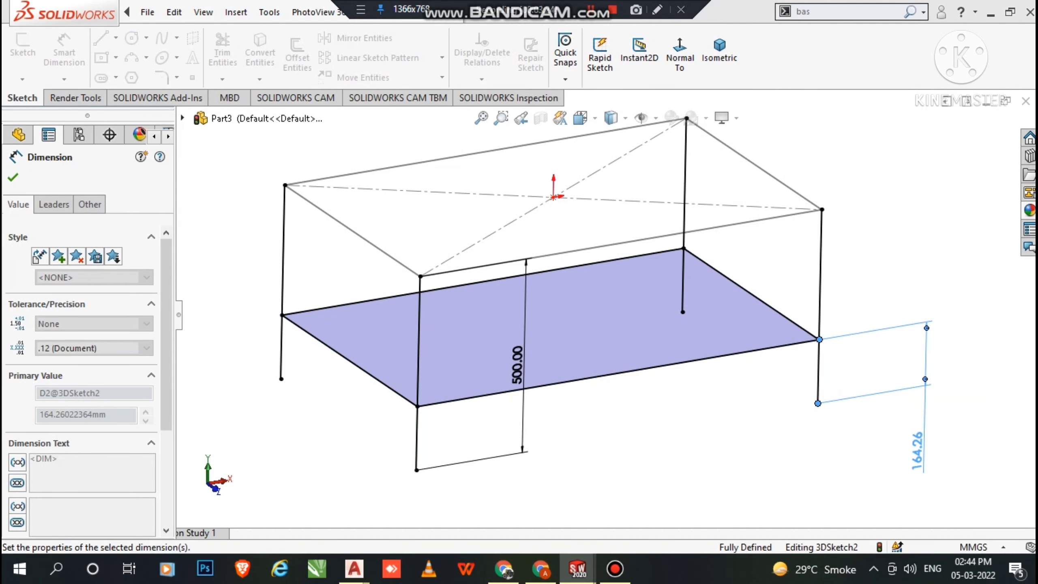
click(924, 242)
scroll(926, 248, up, 2)
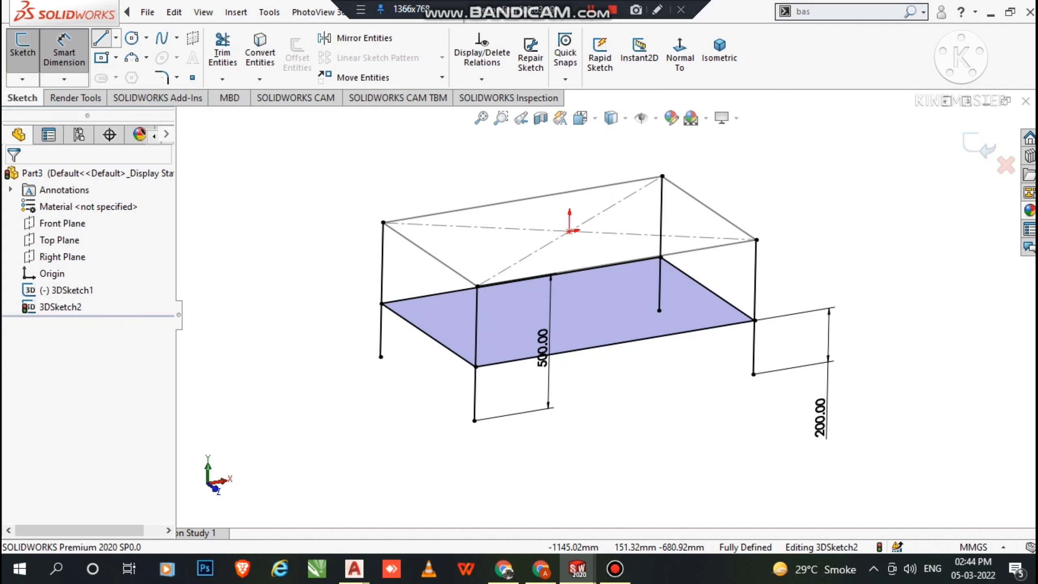
Step: Draw a cross-brace line between the midpoints of the two long brace lines and exit the 3D sketch
click(101, 39)
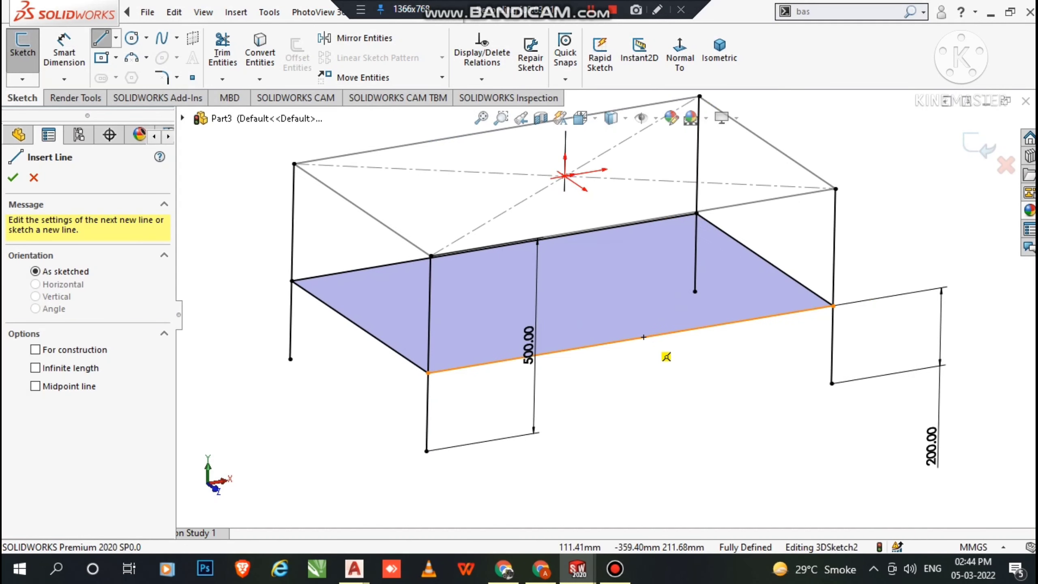
click(630, 340)
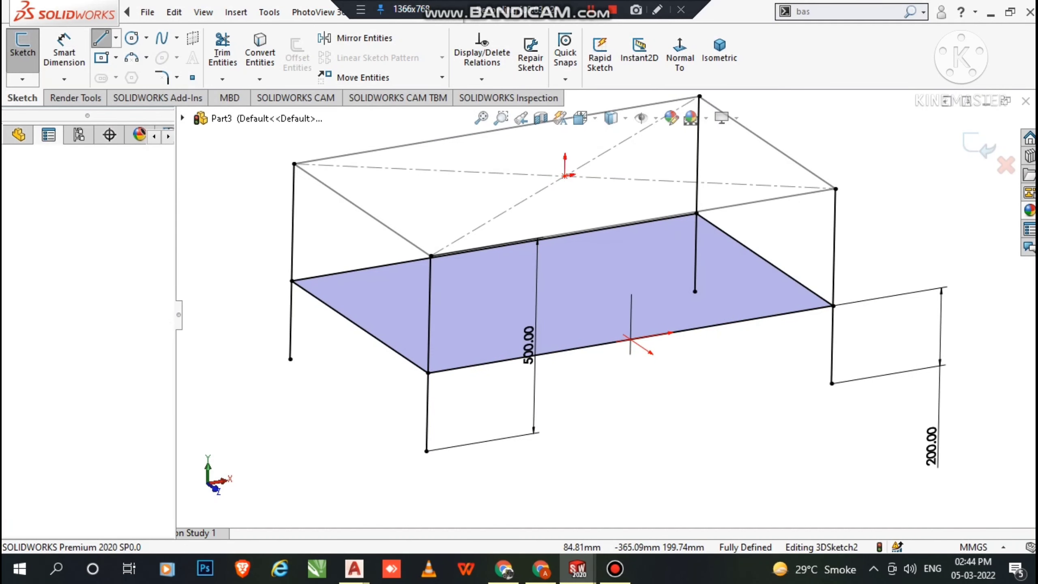
middle_drag(591, 315, 585, 301)
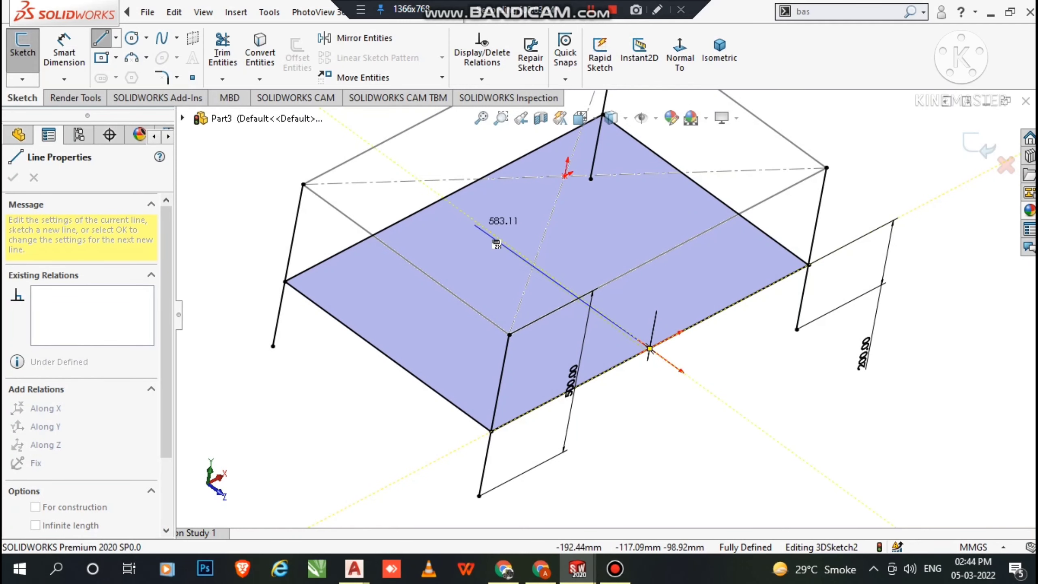
click(444, 198)
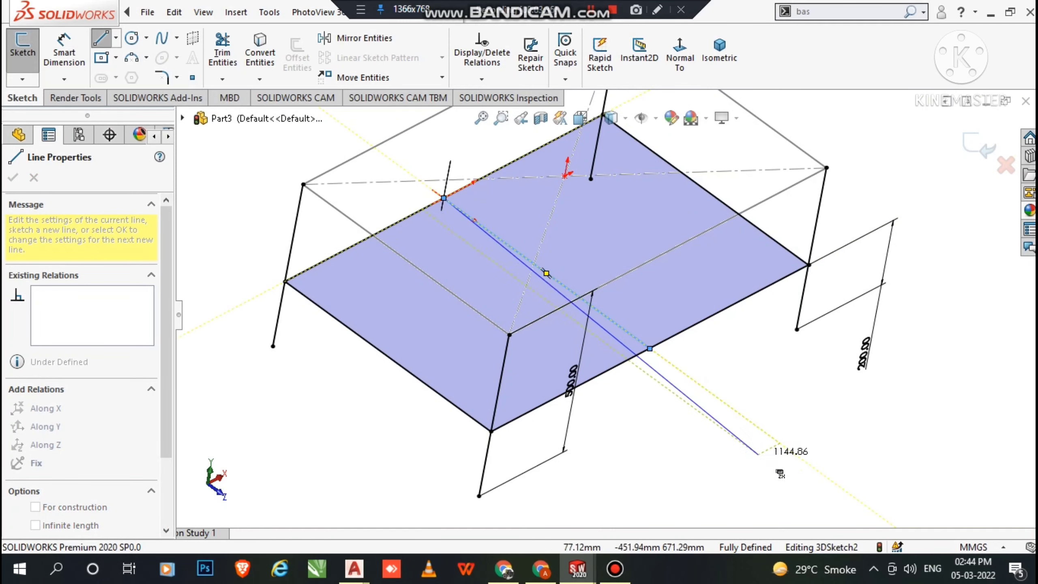
key(Escape)
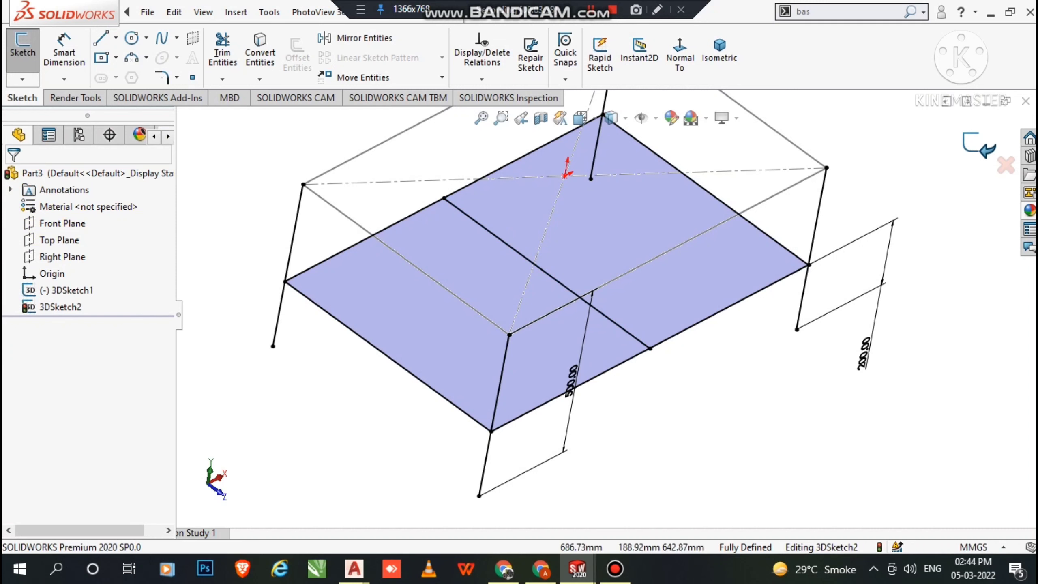
key(ctrl+b)
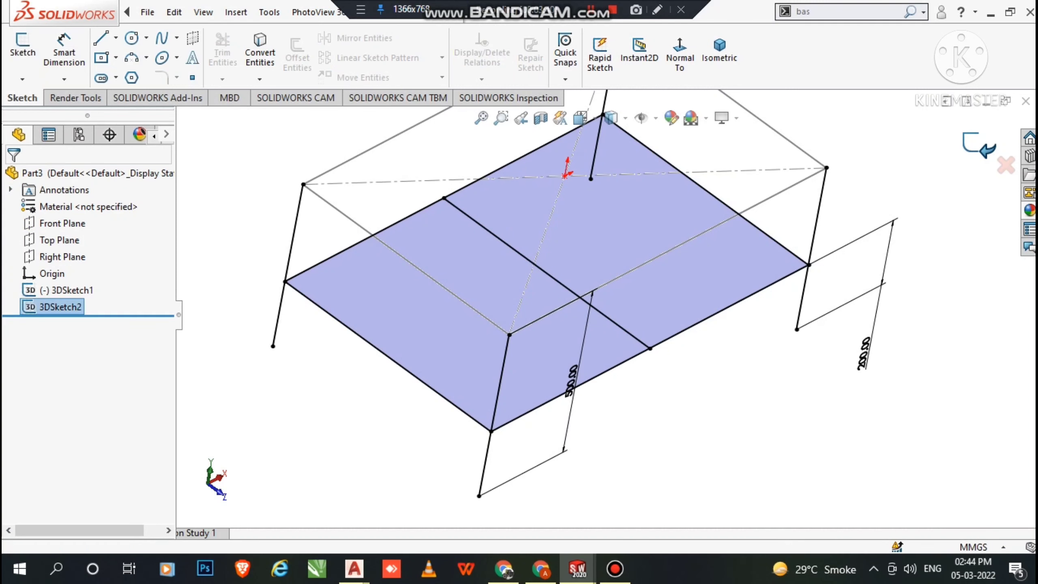
Step: Start a weldment structural member and assign the four lines of the top rectangle as its first group
scroll(609, 305, up, 1)
middle_drag(609, 305, 577, 274)
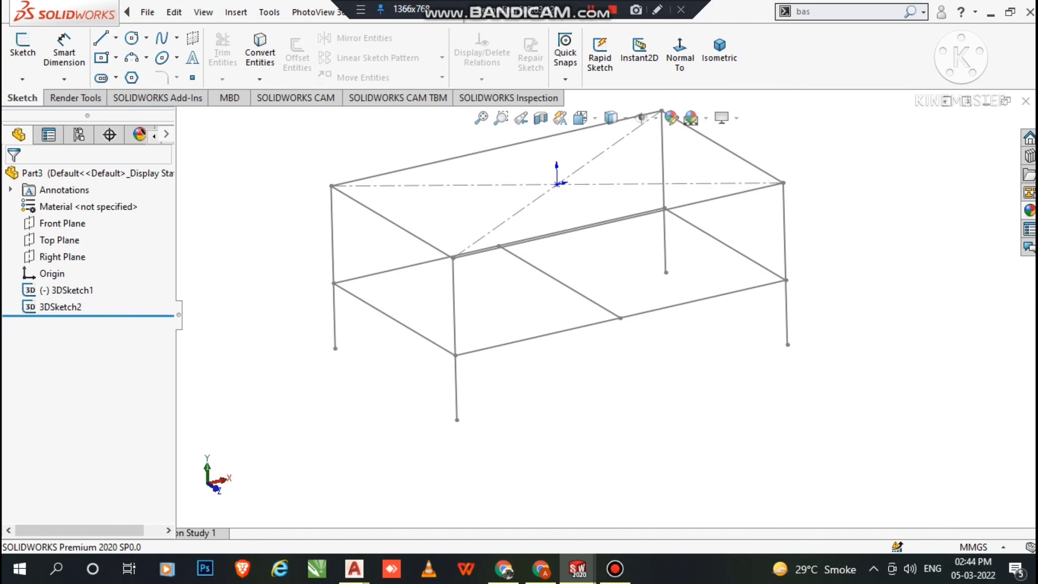
scroll(589, 302, up, 1)
scroll(643, 342, down, 1)
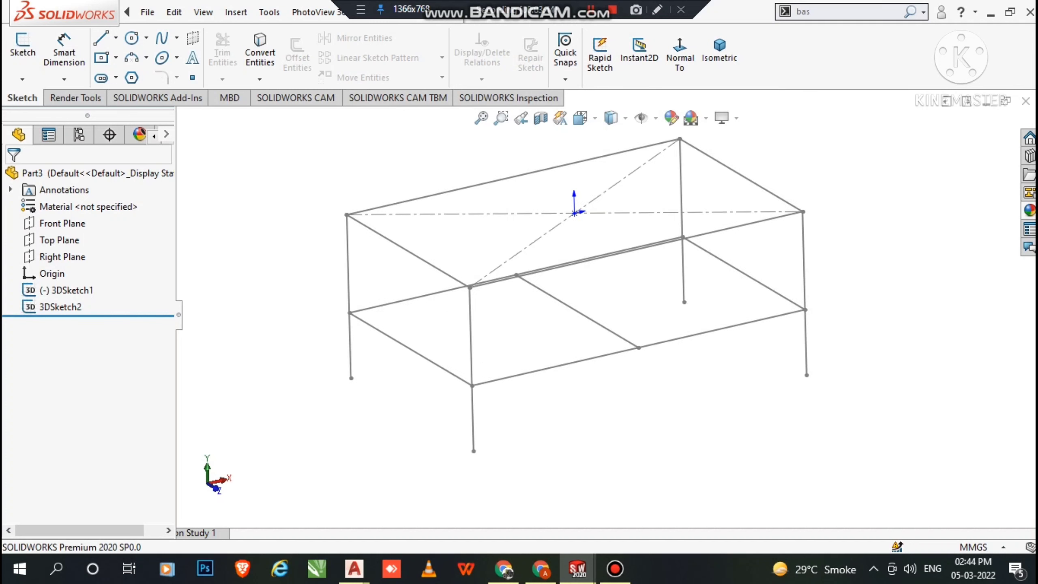
click(236, 12)
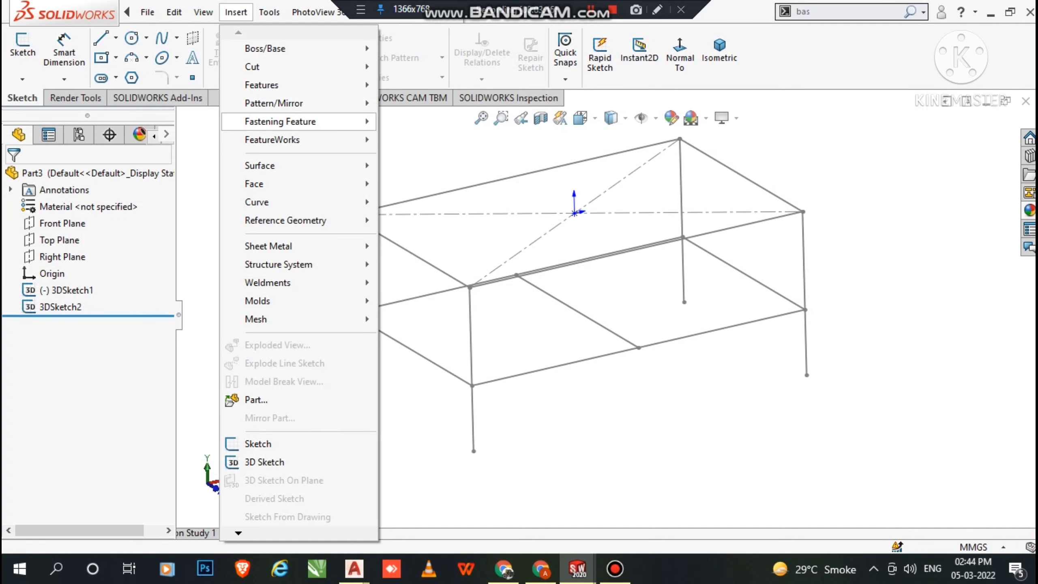
mouse_move(278, 264)
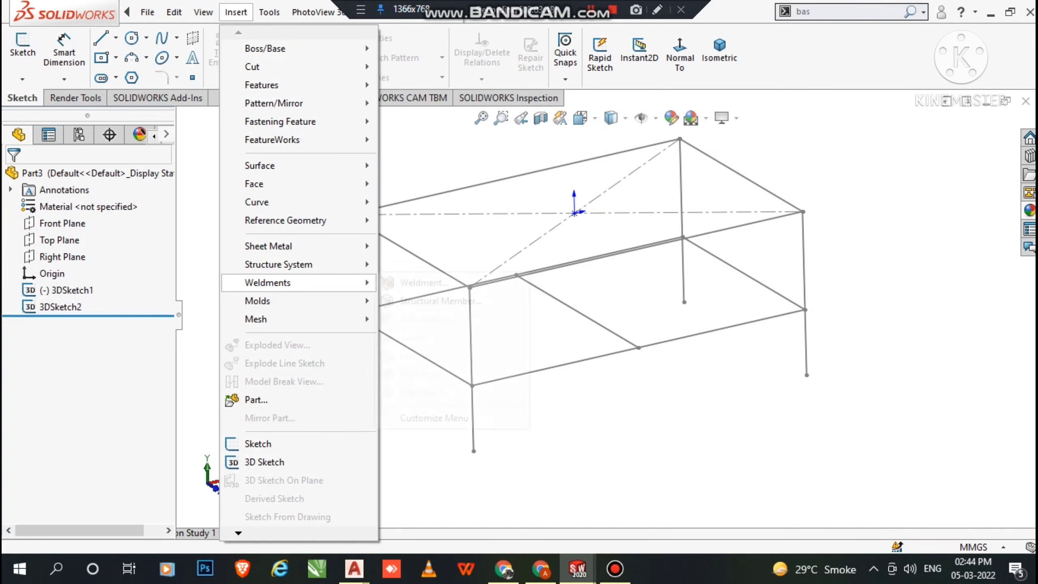
mouse_move(268, 282)
click(440, 301)
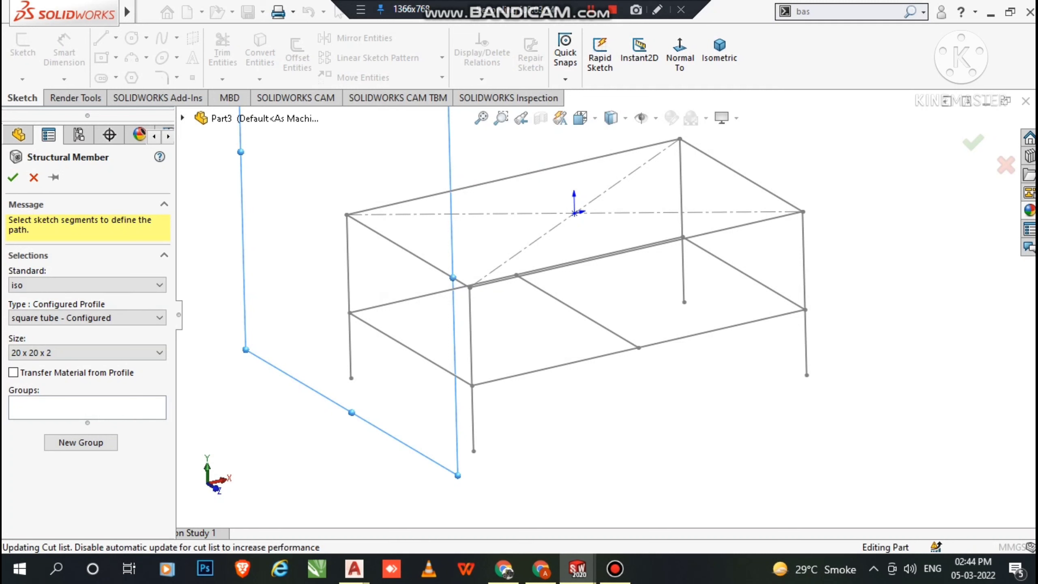
click(572, 164)
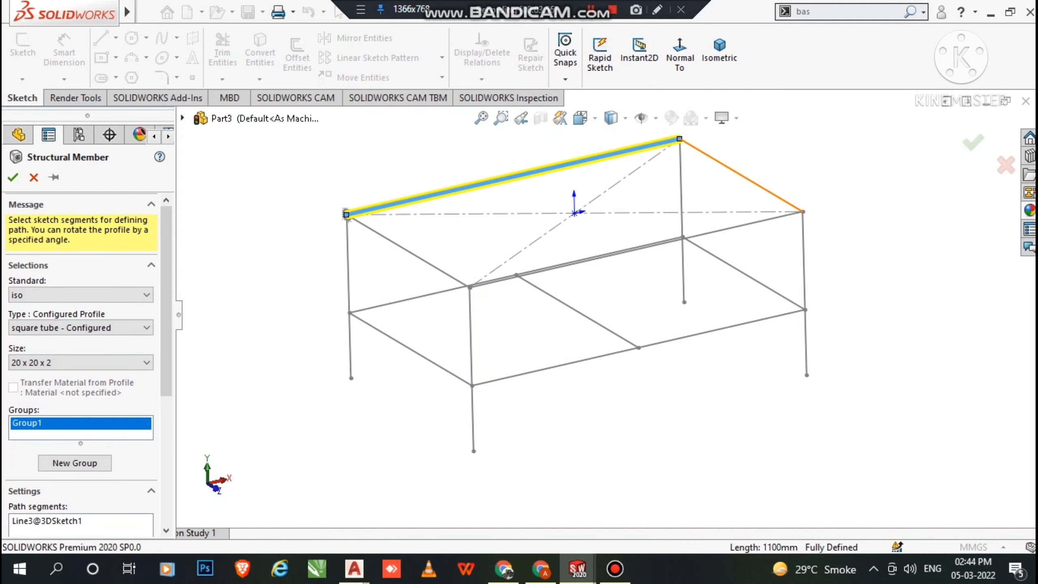
click(741, 175)
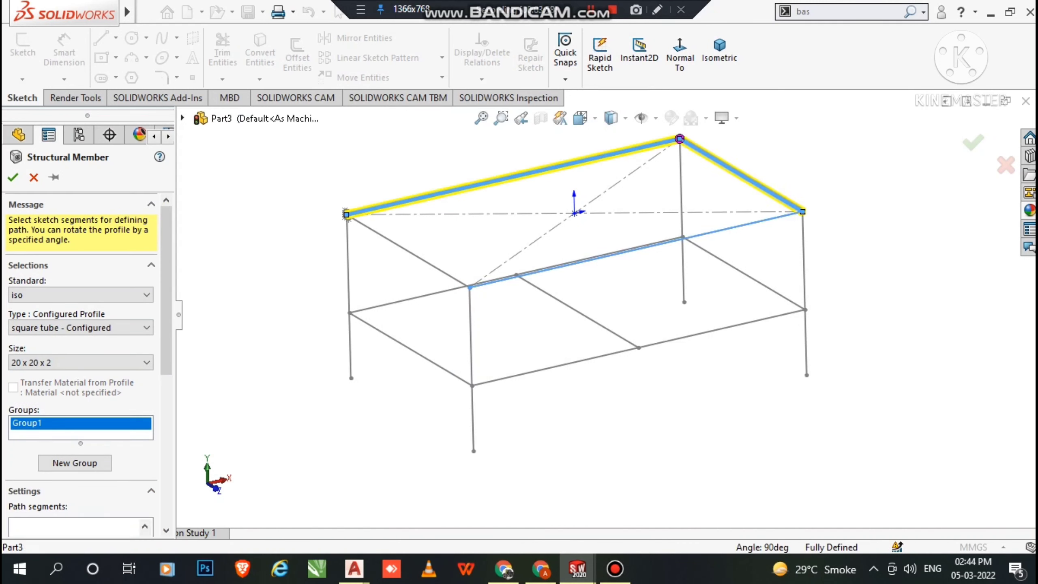
click(406, 250)
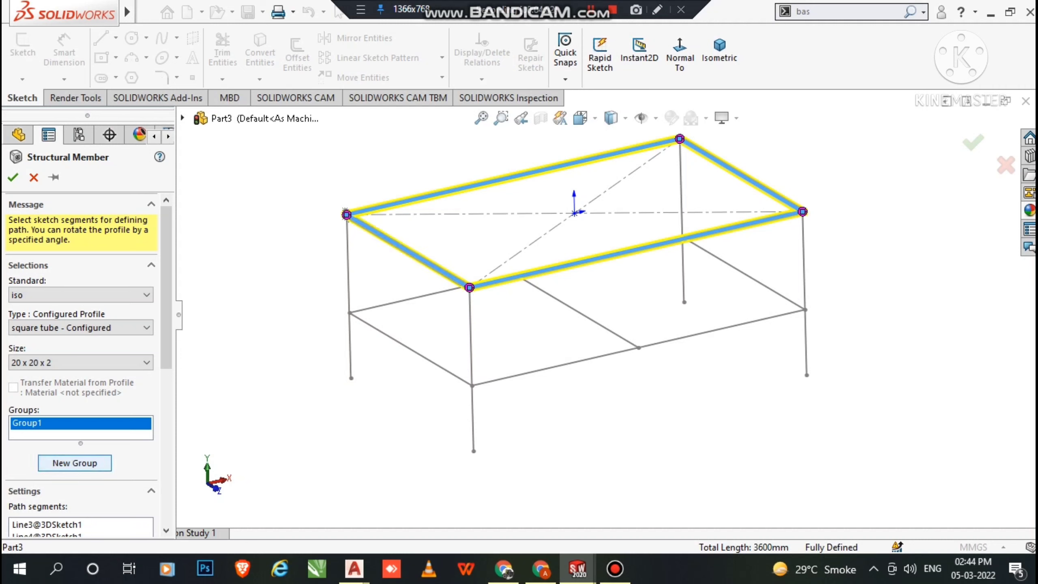
Step: Add the four leg lines as a second group, using tube size 30 x 30 x 2.6, and create the structural member
click(74, 463)
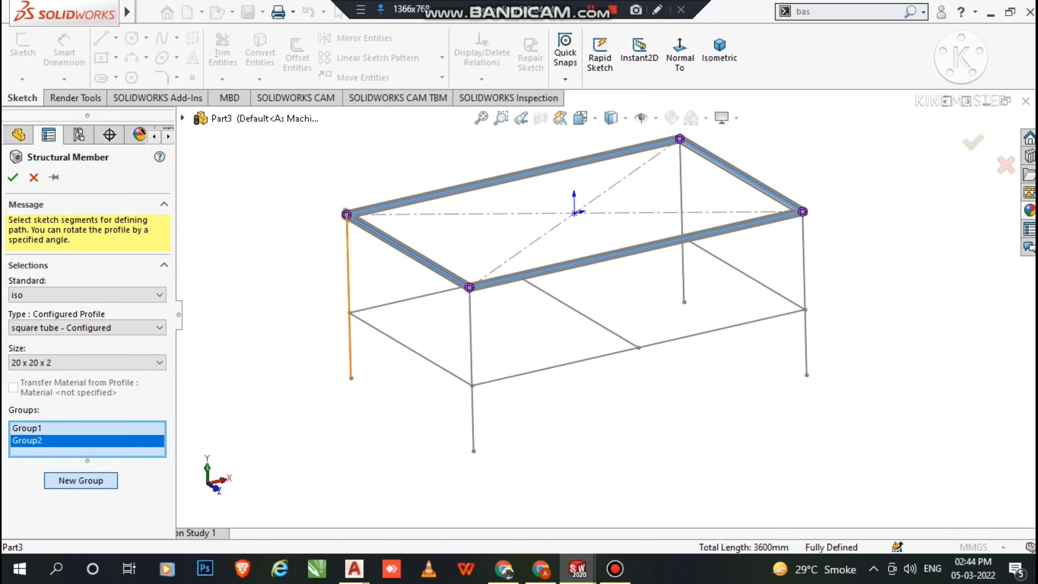
click(88, 362)
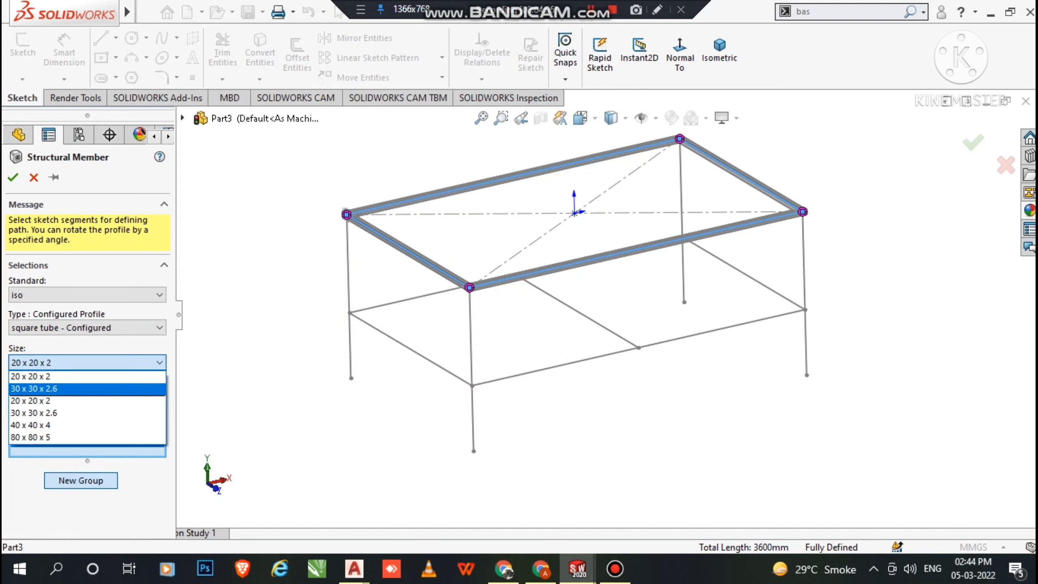
click(82, 413)
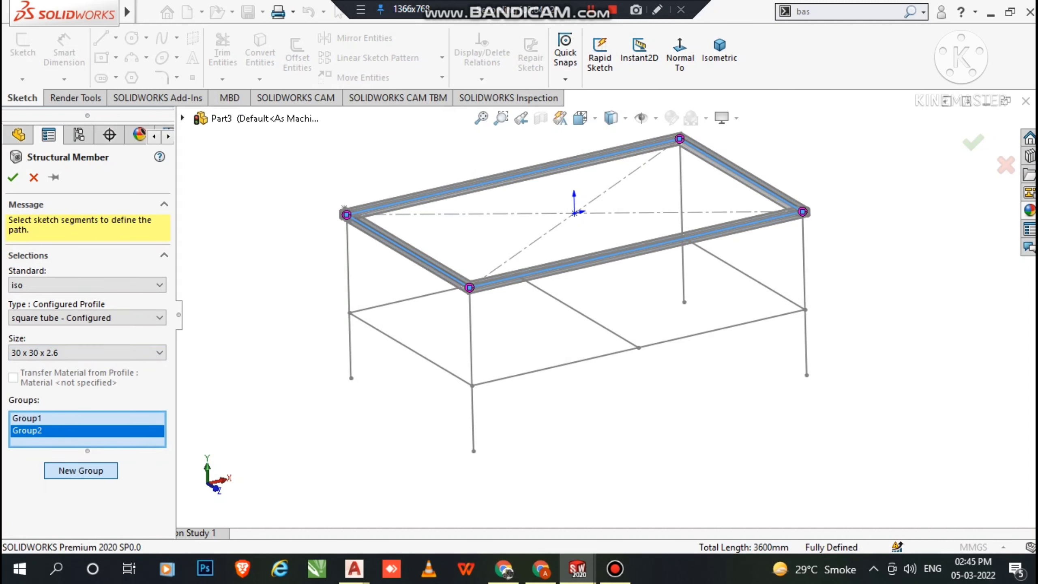
click(348, 298)
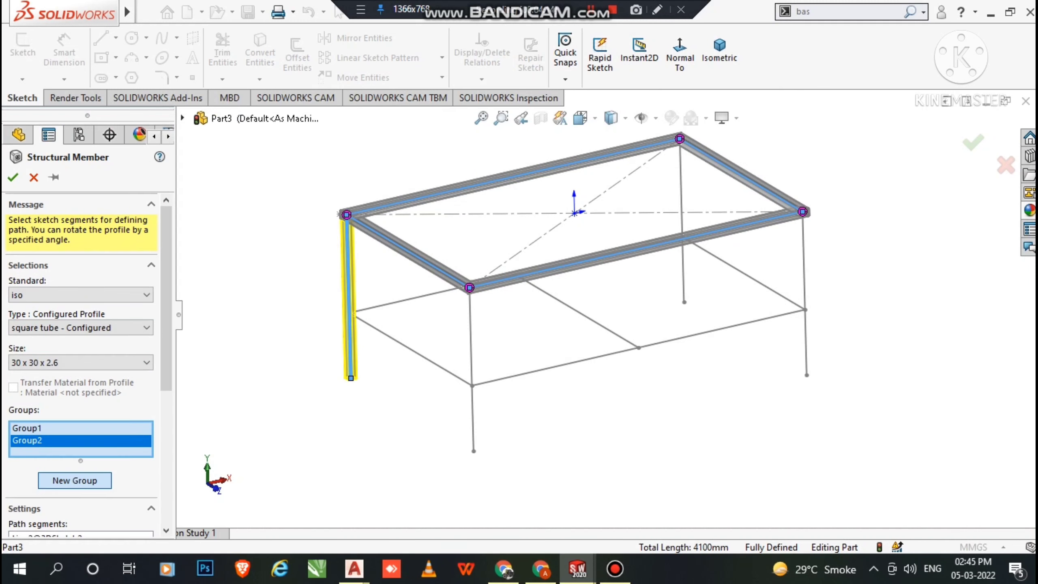
click(471, 368)
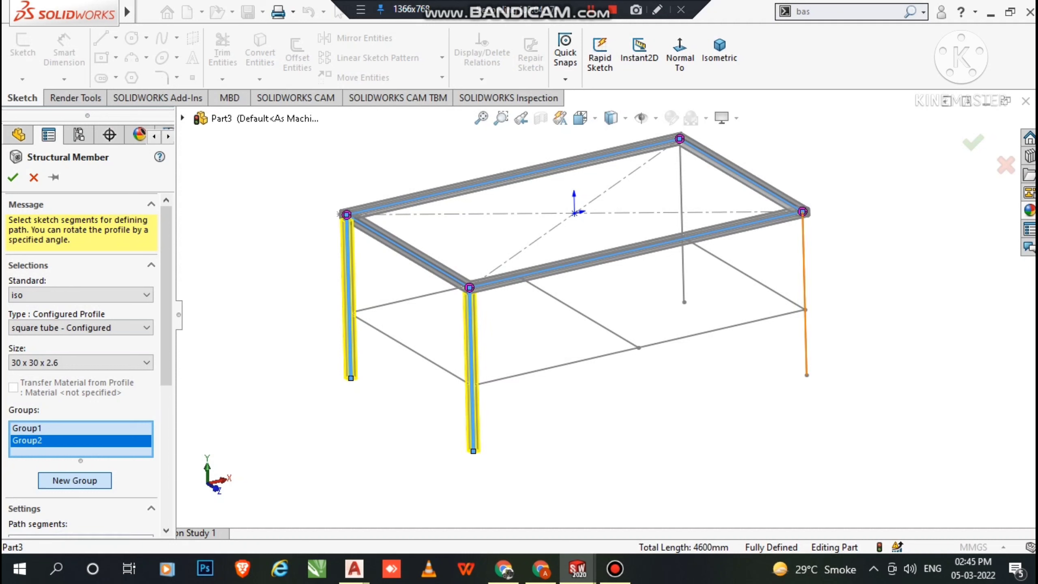
click(804, 294)
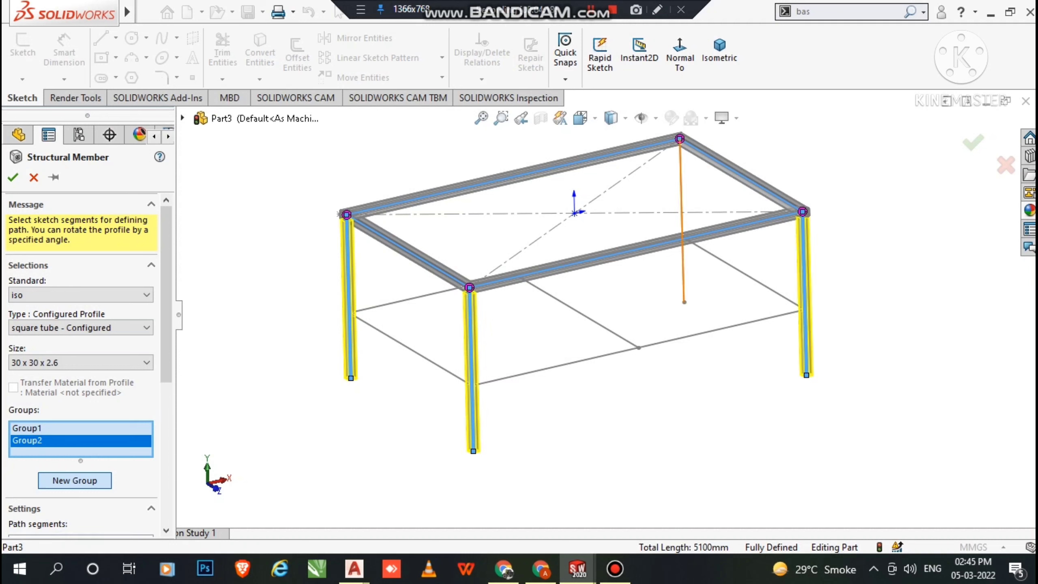
click(682, 204)
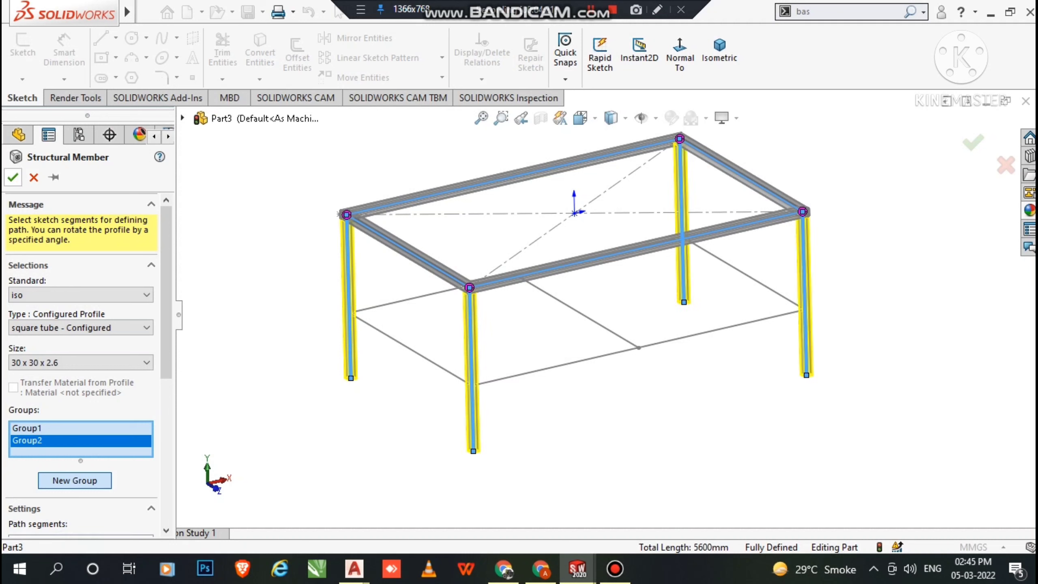
click(13, 177)
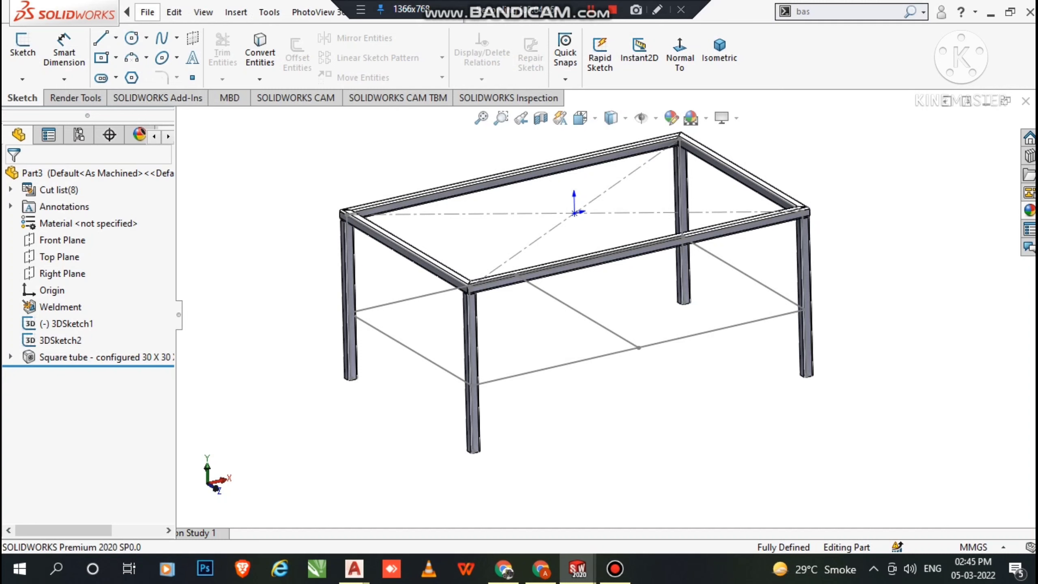
Step: Start a structural member with square tube size 20 x 20 x 2 and assign the four lower brace lines as its first group
click(174, 11)
click(236, 11)
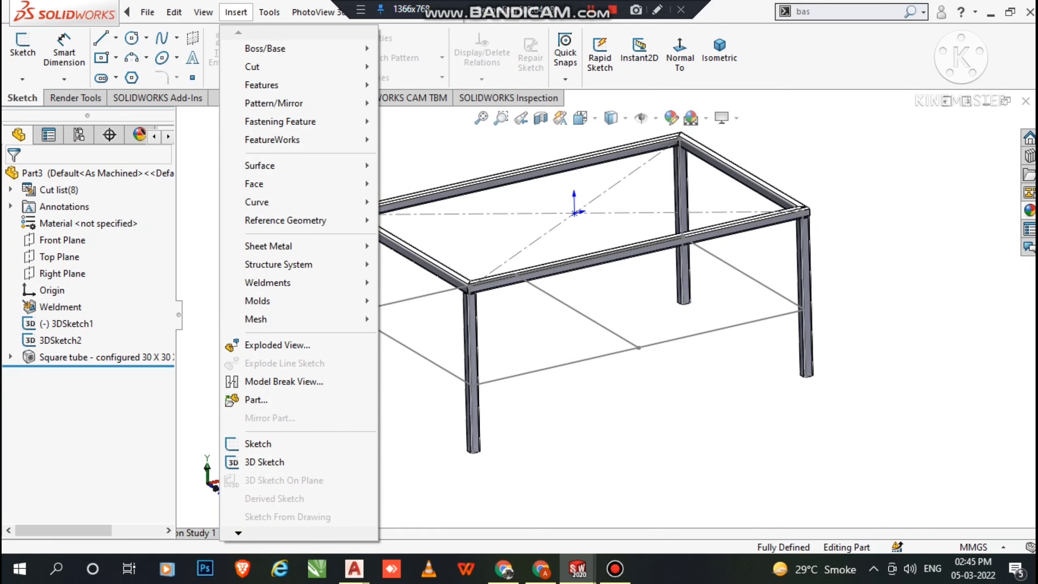
mouse_move(298, 283)
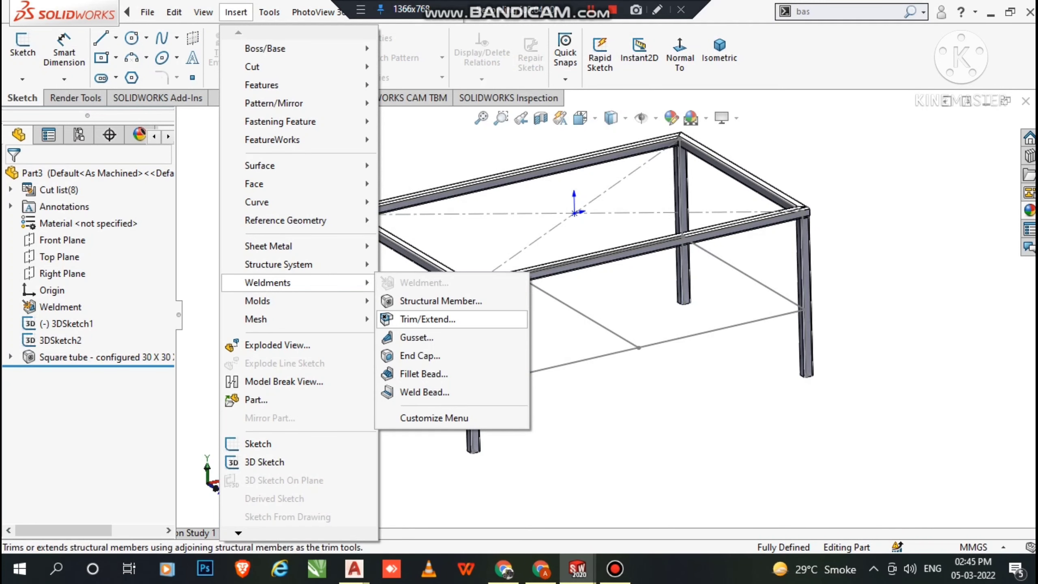
click(441, 301)
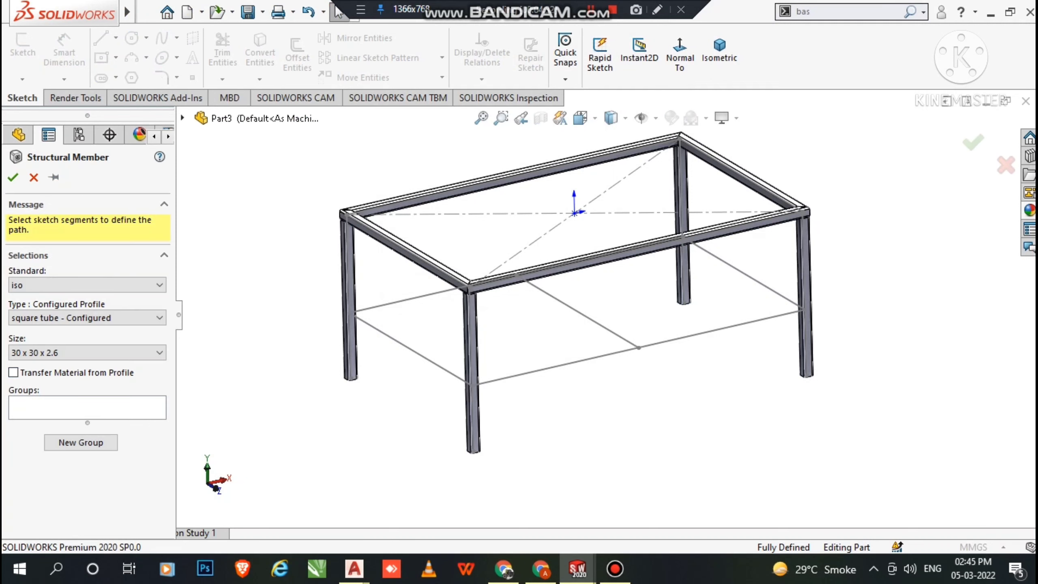
click(88, 353)
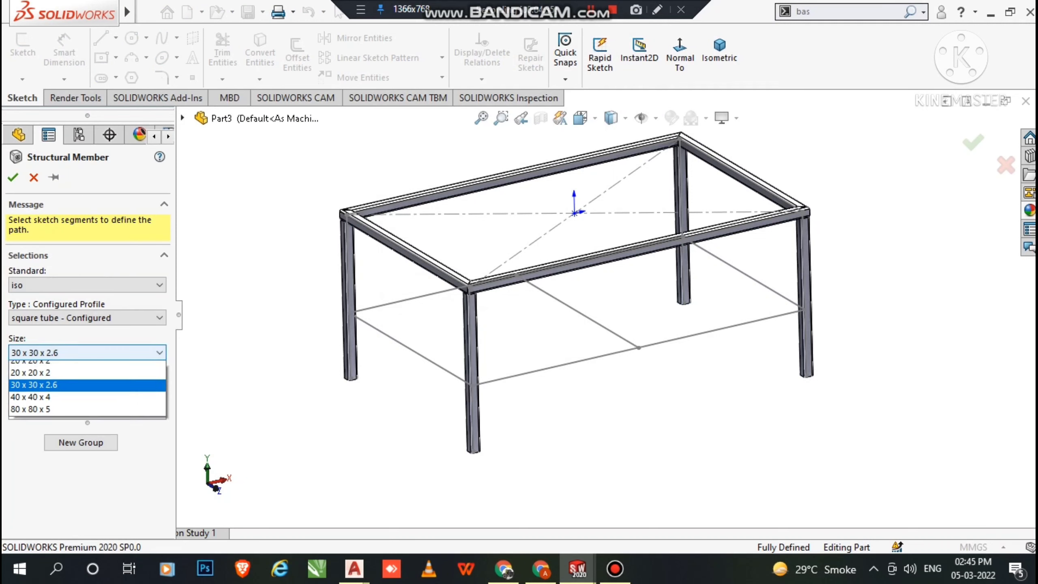
click(30, 379)
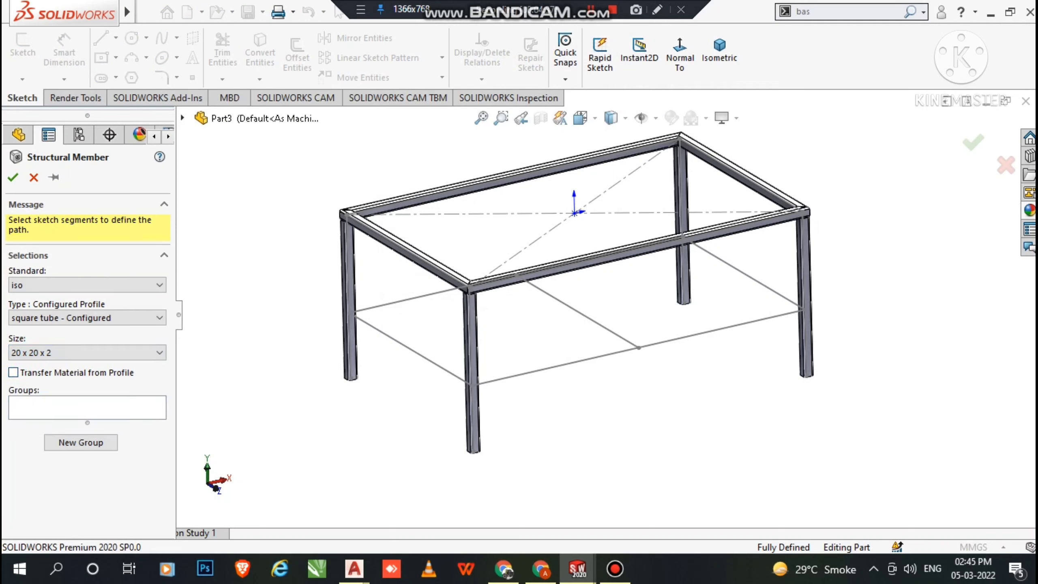
click(411, 348)
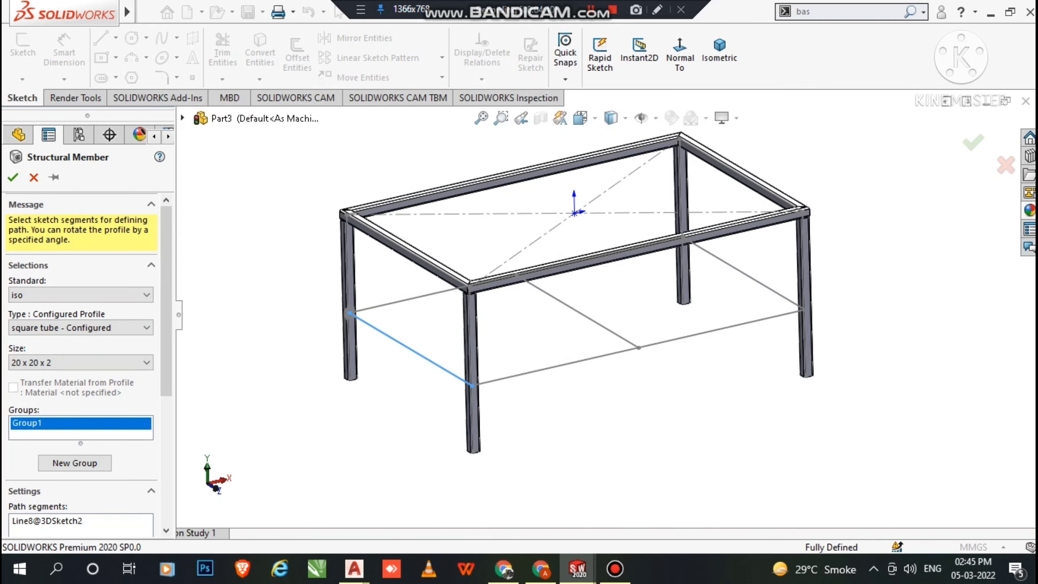
click(638, 348)
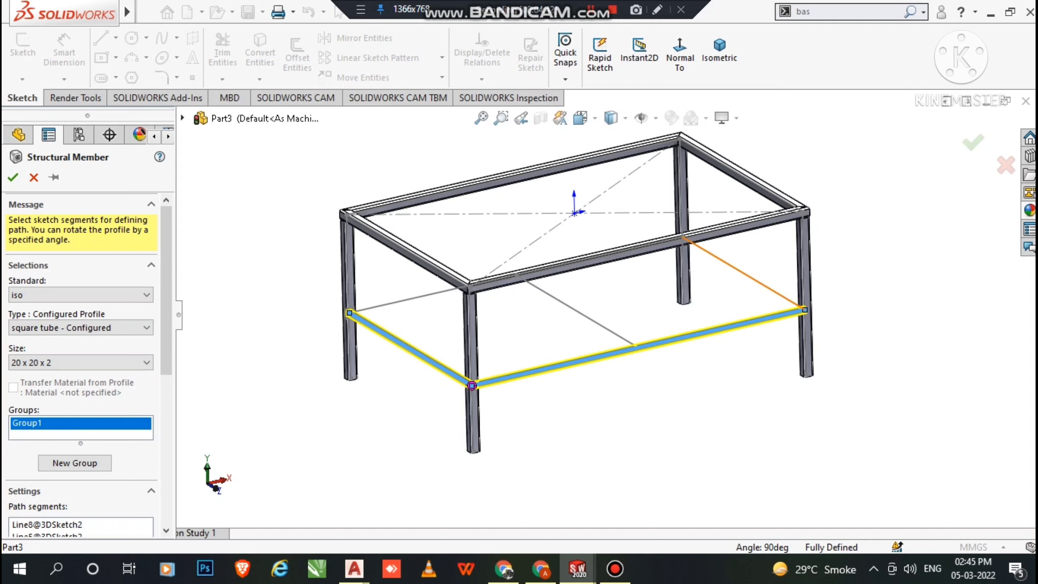
click(743, 273)
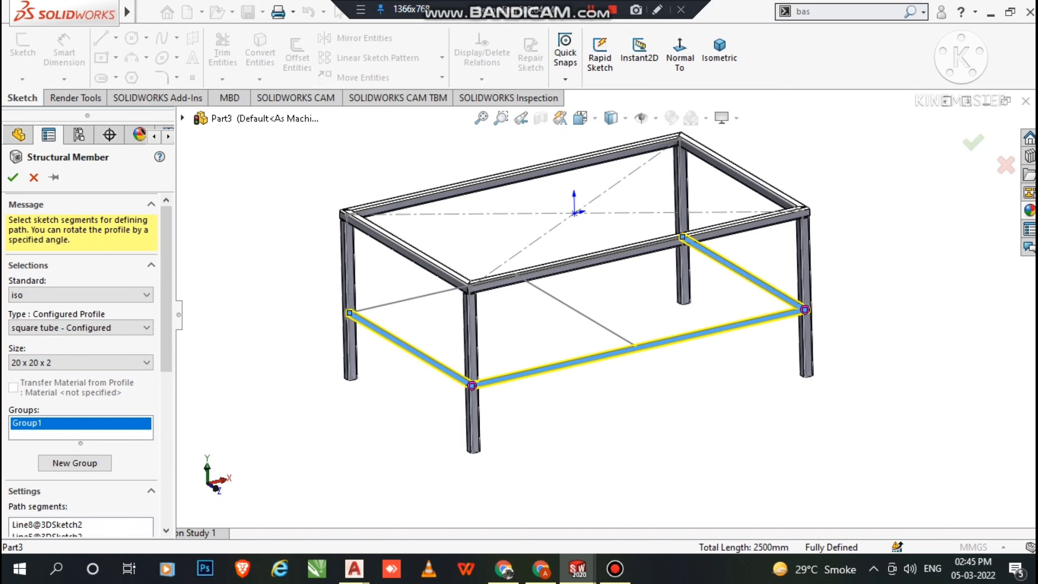
click(515, 275)
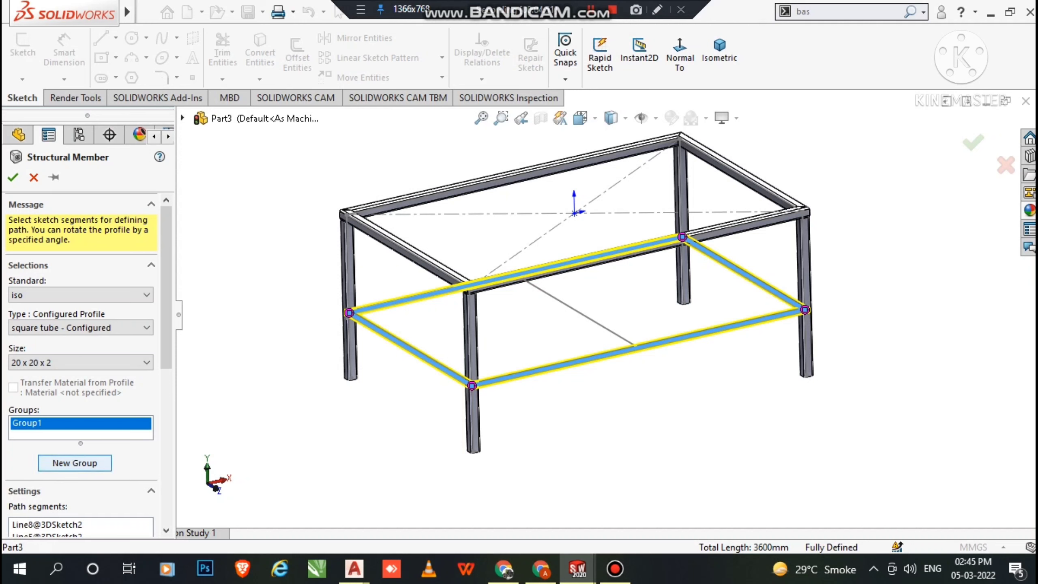
Step: Add the middle cross-brace line as a second group and create the 20 x 20 x 2 structural member
click(74, 462)
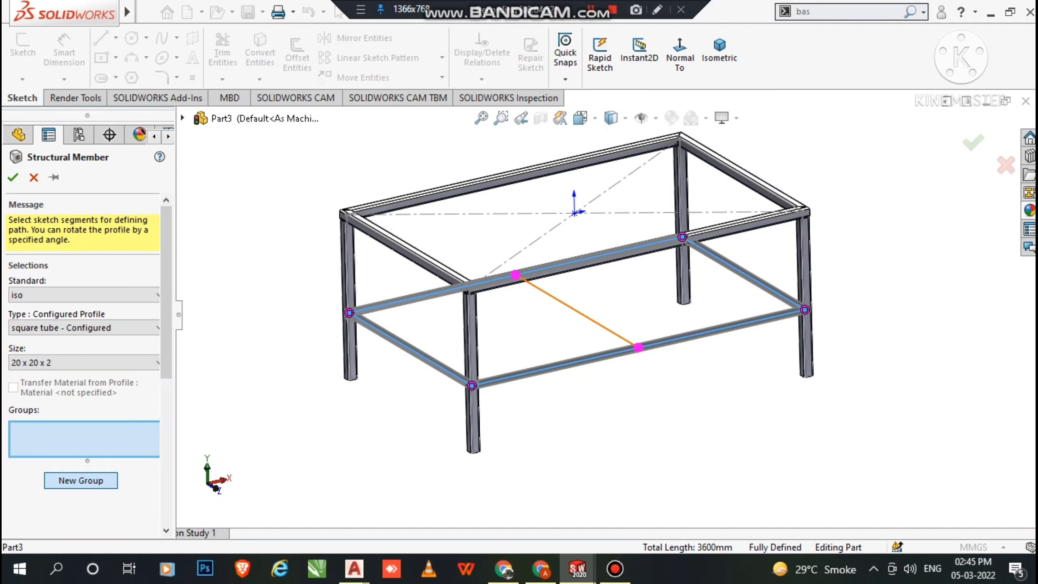
click(577, 310)
click(13, 178)
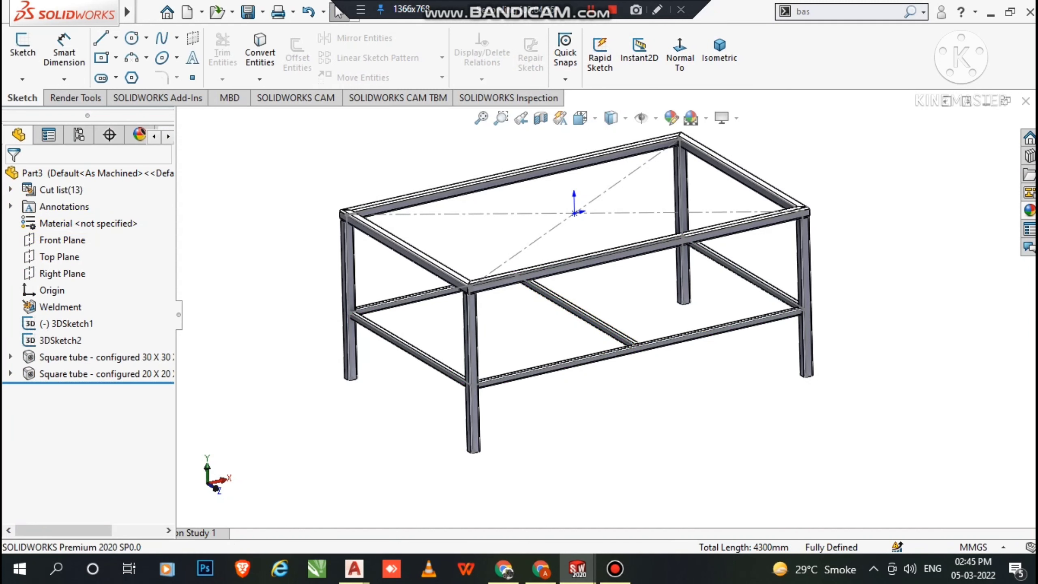
Step: Apply the polished beech 2d wood appearance to the whole table frame
middle_drag(686, 143, 690, 172)
scroll(691, 172, down, 1)
scroll(694, 180, down, 1)
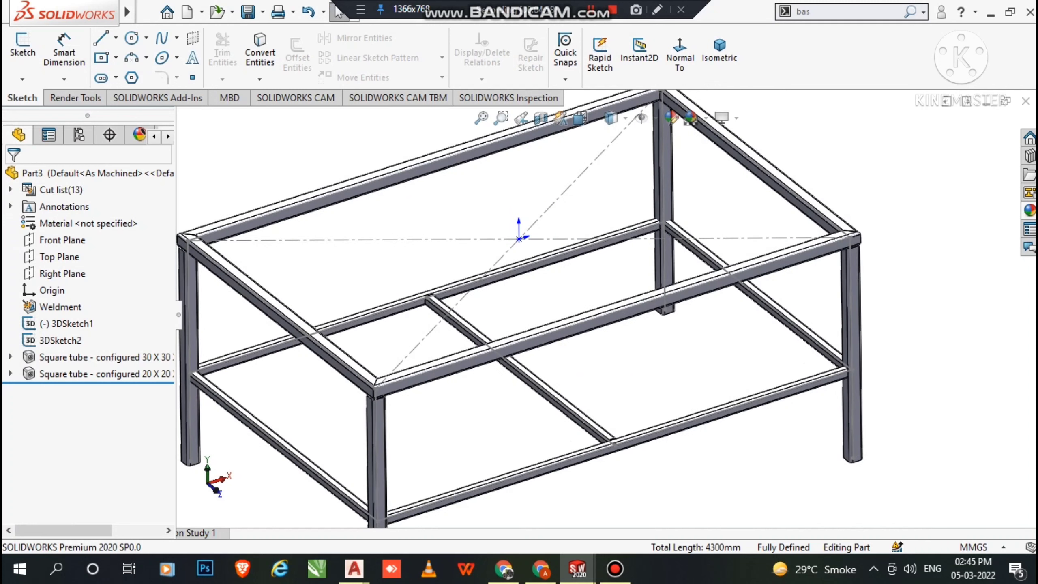
click(1029, 210)
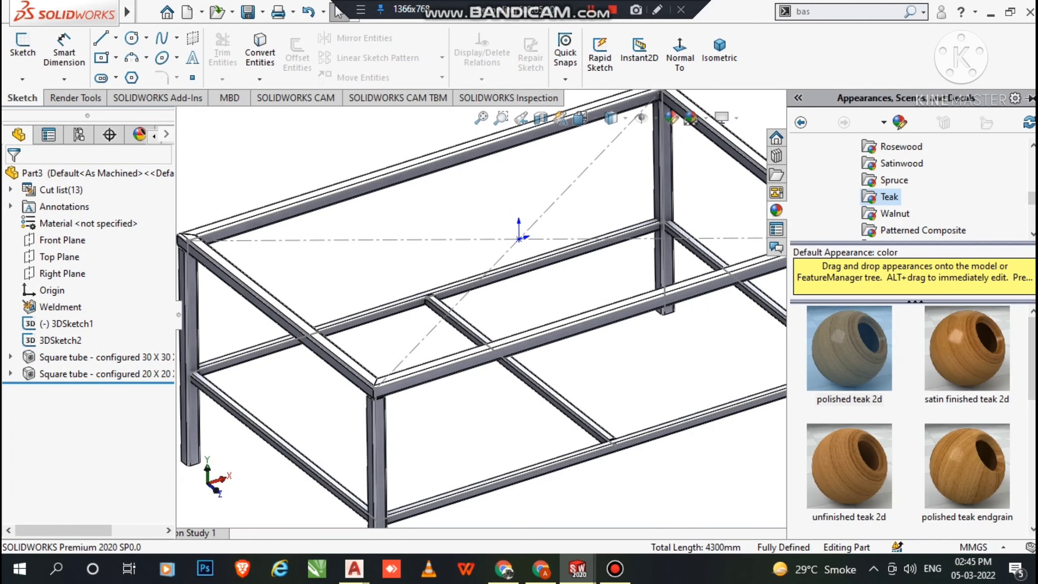
scroll(879, 192, up, 6)
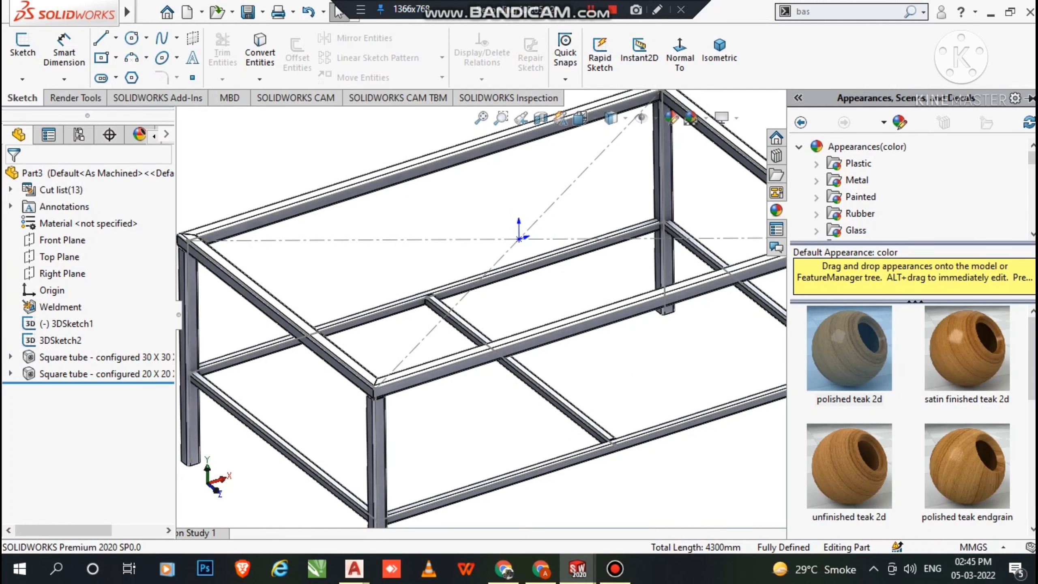
scroll(878, 192, down, 3)
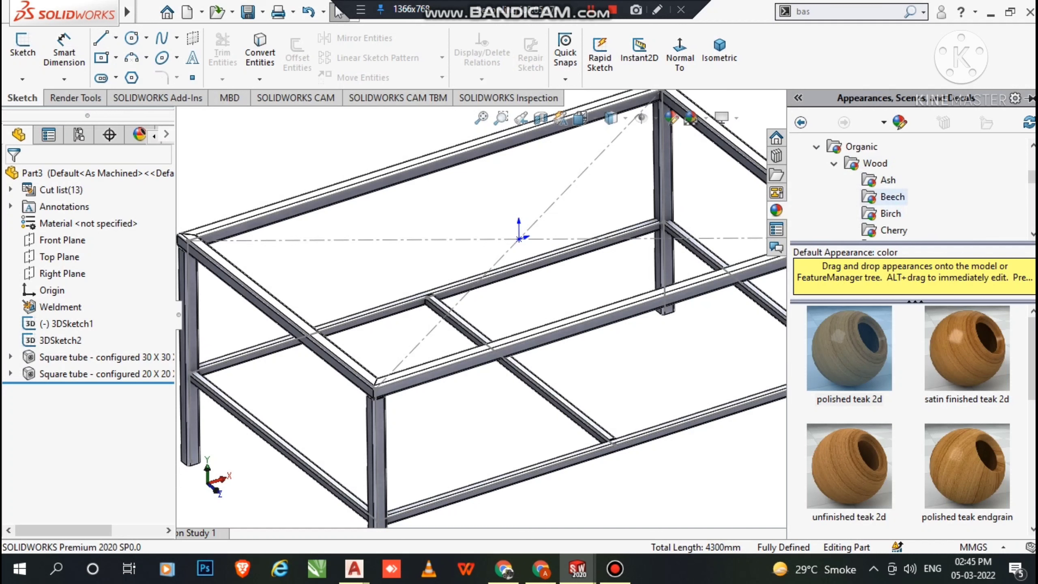
click(892, 197)
double_click(849, 348)
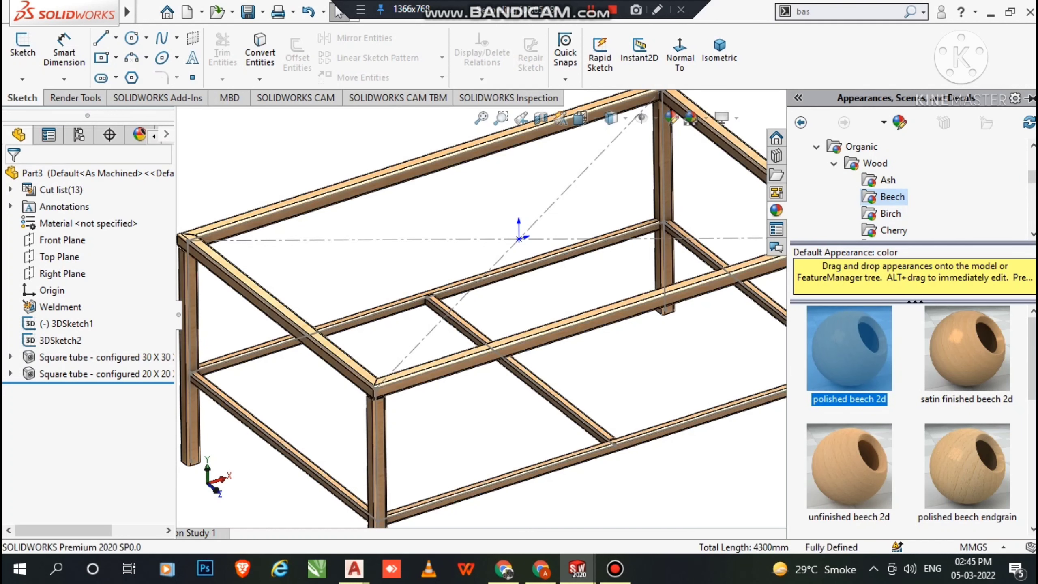
scroll(490, 370, up, 2)
click(490, 370)
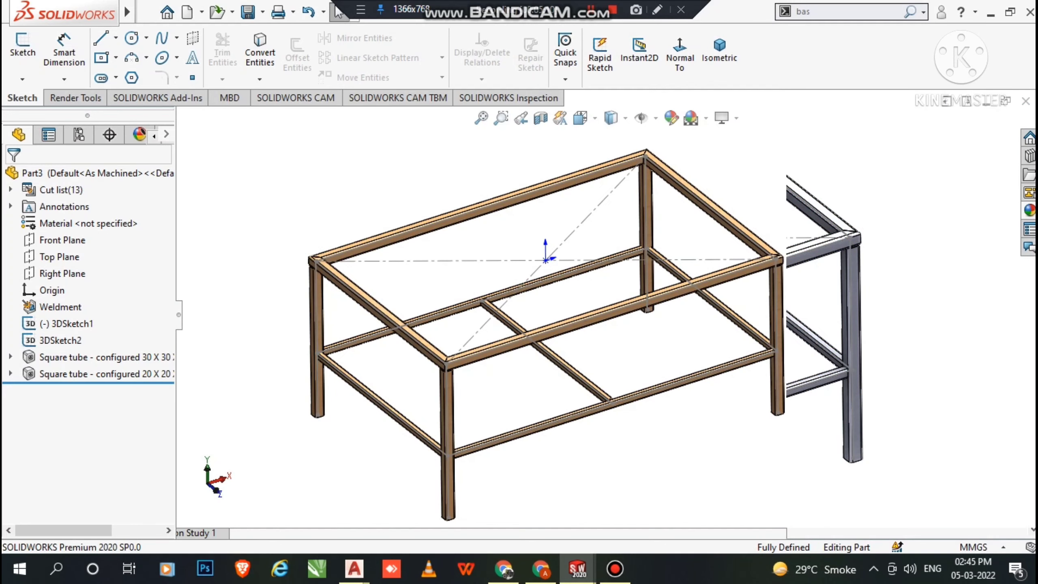
Step: Hide all item types in the view, including the sketch construction lines and the origin
click(147, 13)
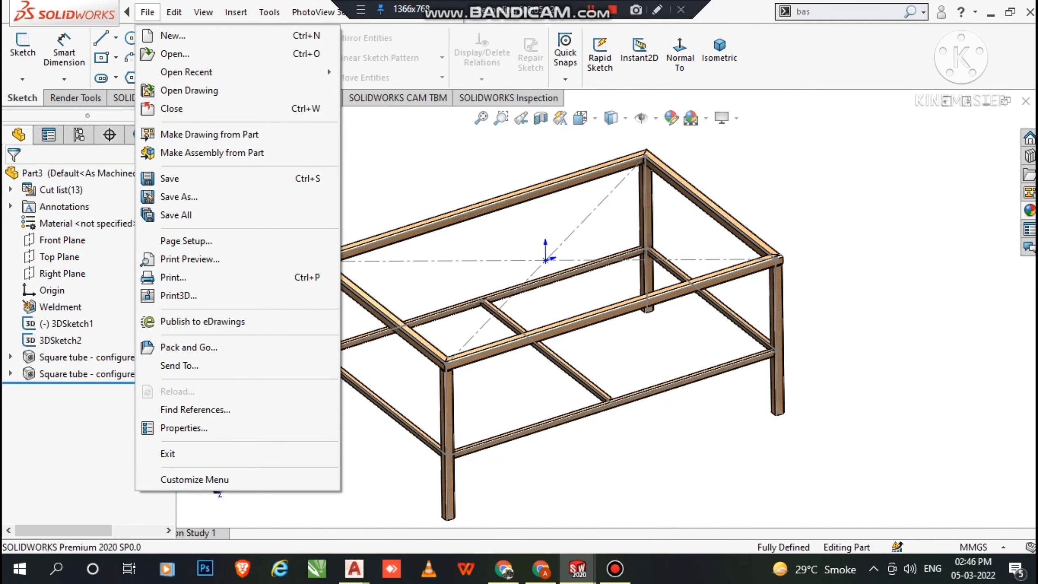
click(204, 11)
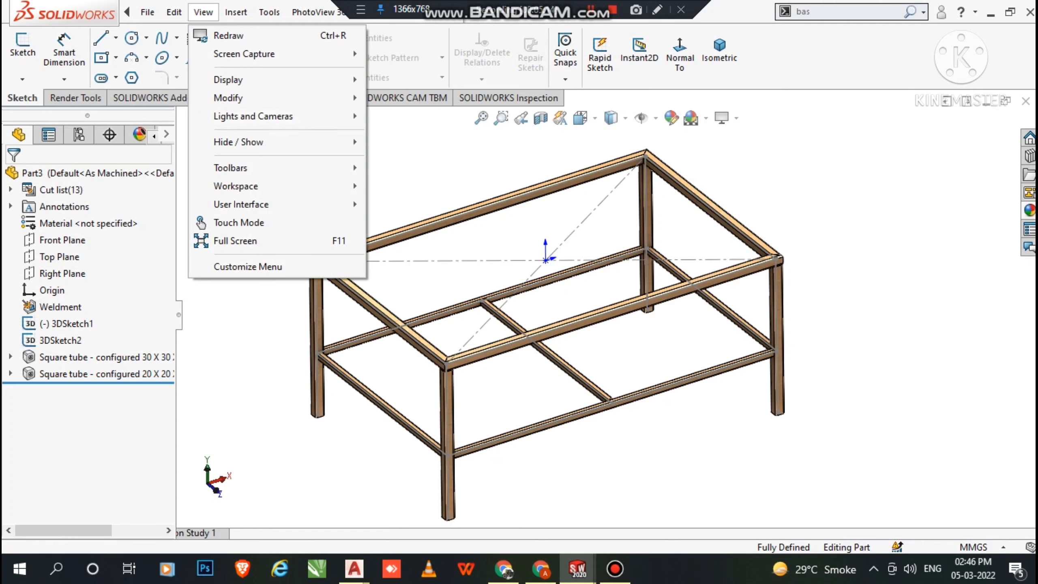
mouse_move(245, 142)
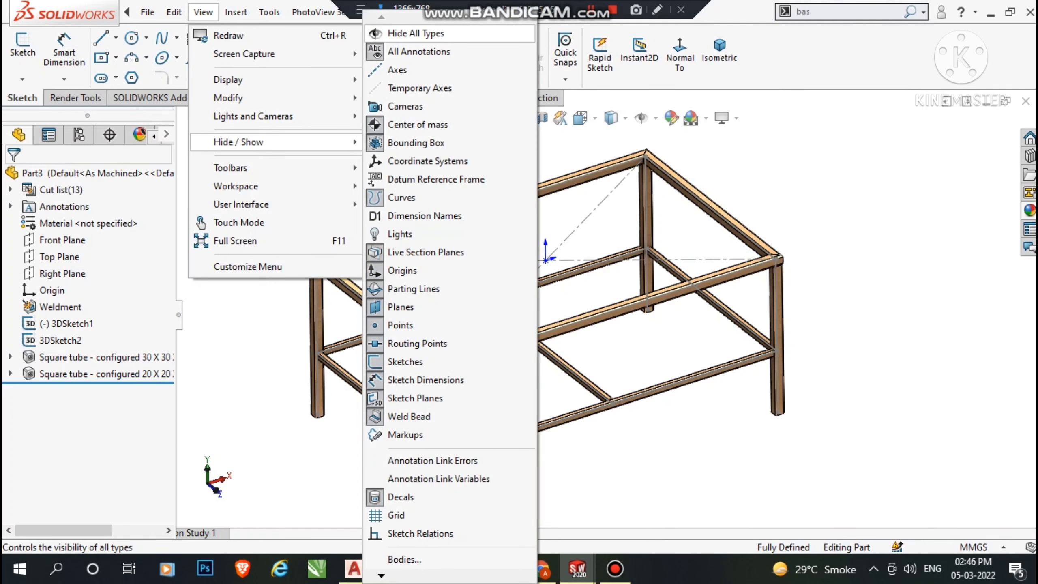
key(Escape)
scroll(578, 164, down, 3)
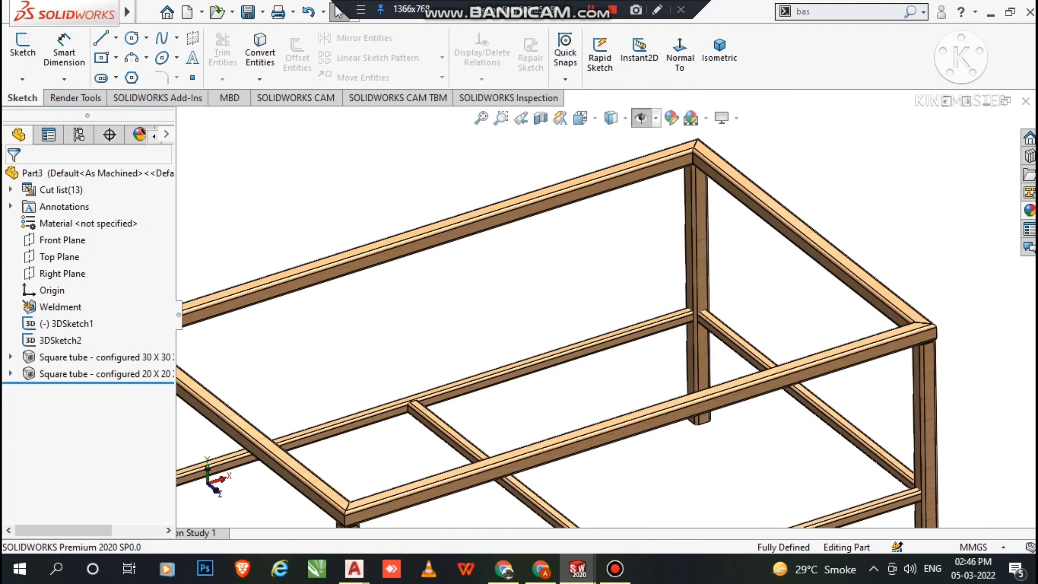
Step: Change the display style to shaded without edges and orbit around the whole table
click(613, 118)
click(612, 160)
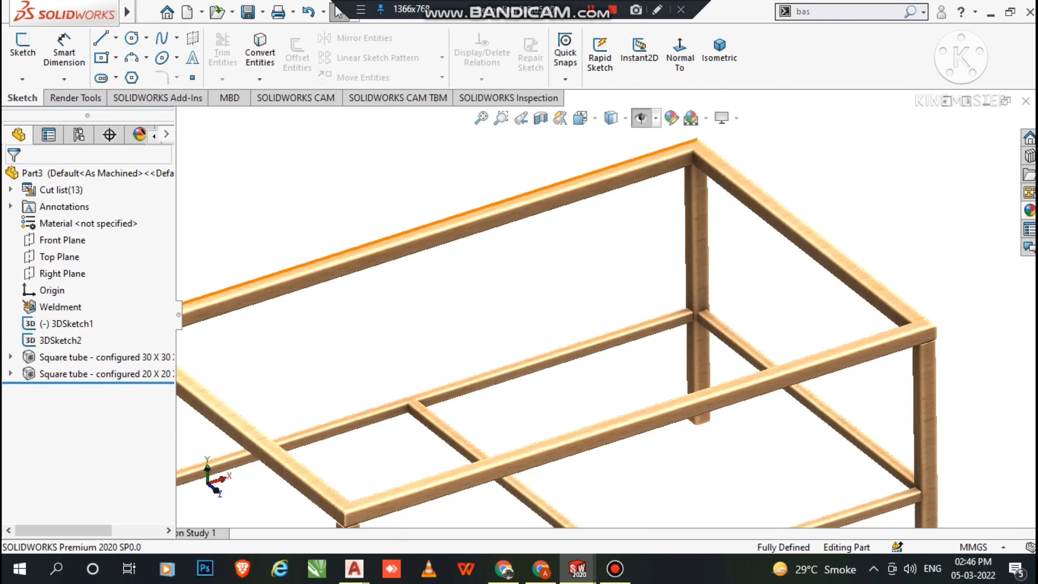
scroll(605, 311, up, 2)
scroll(611, 307, up, 2)
middle_drag(611, 306, 667, 309)
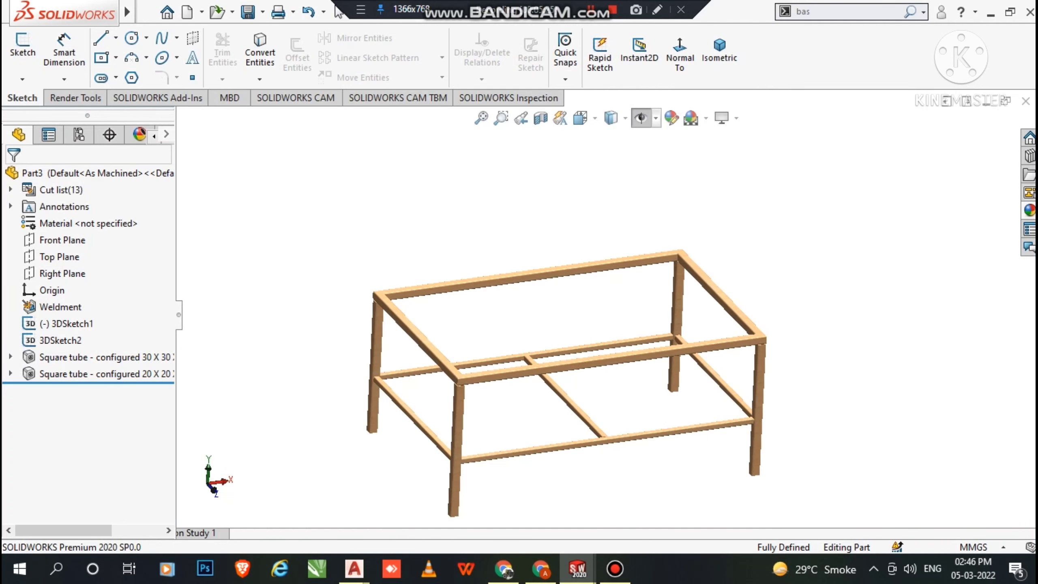
Step: Start a weldment gusset with a triangular profile, setting d1 and d2 to 70 mm and the thickness to 8 mm
scroll(669, 272, down, 3)
click(148, 11)
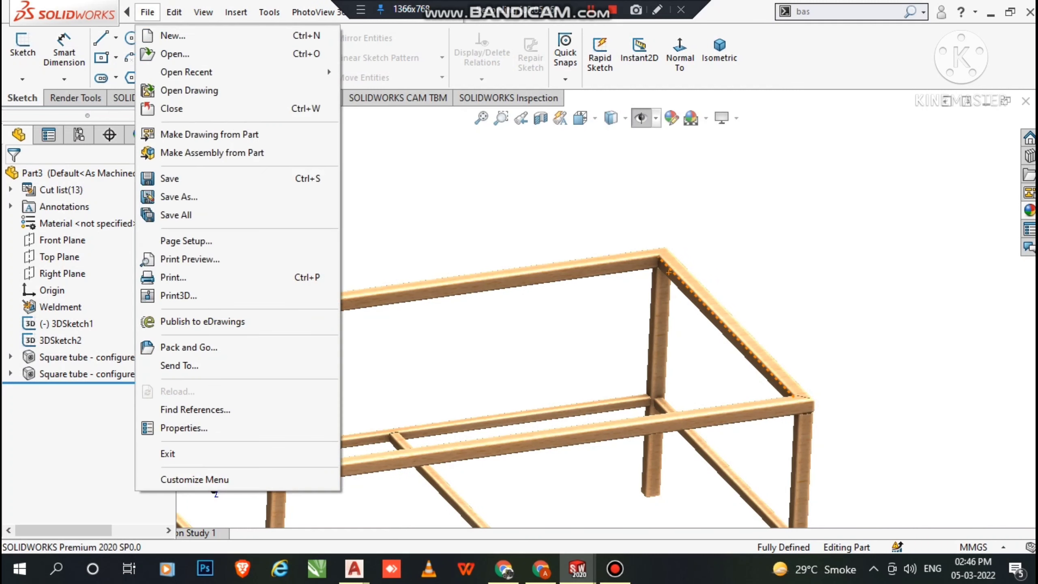
click(236, 11)
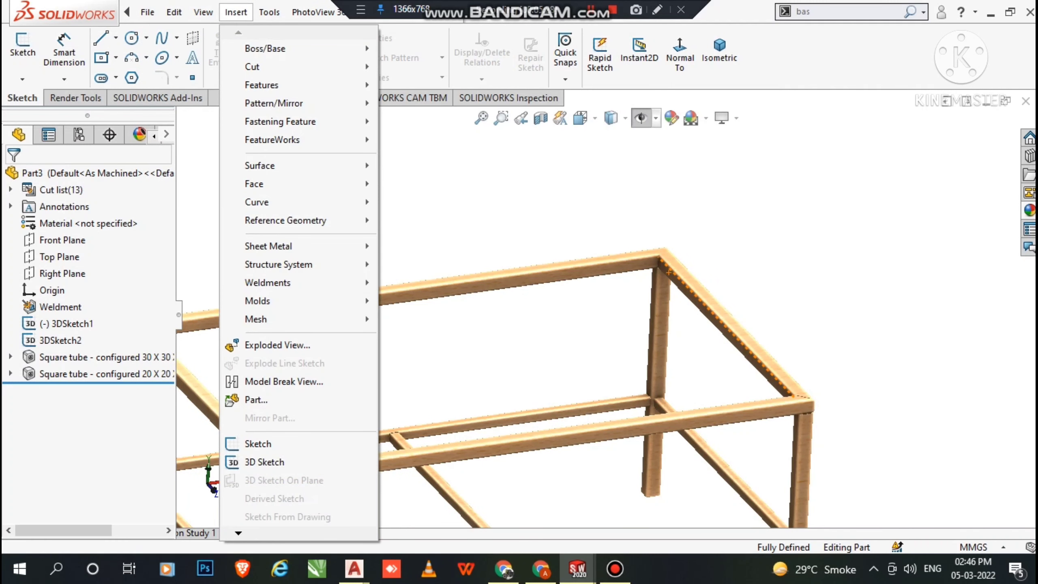
mouse_move(286, 283)
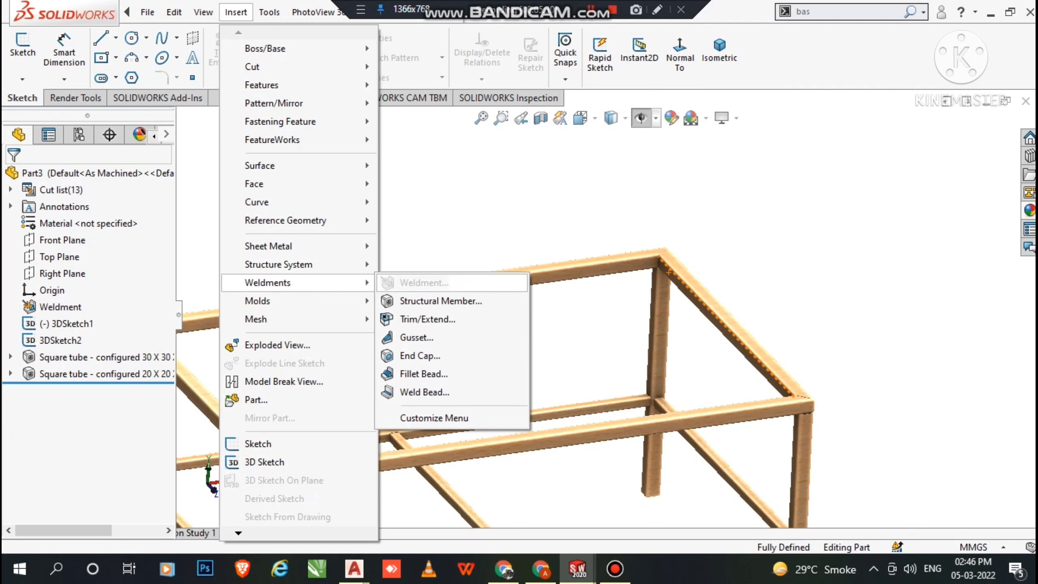
click(416, 338)
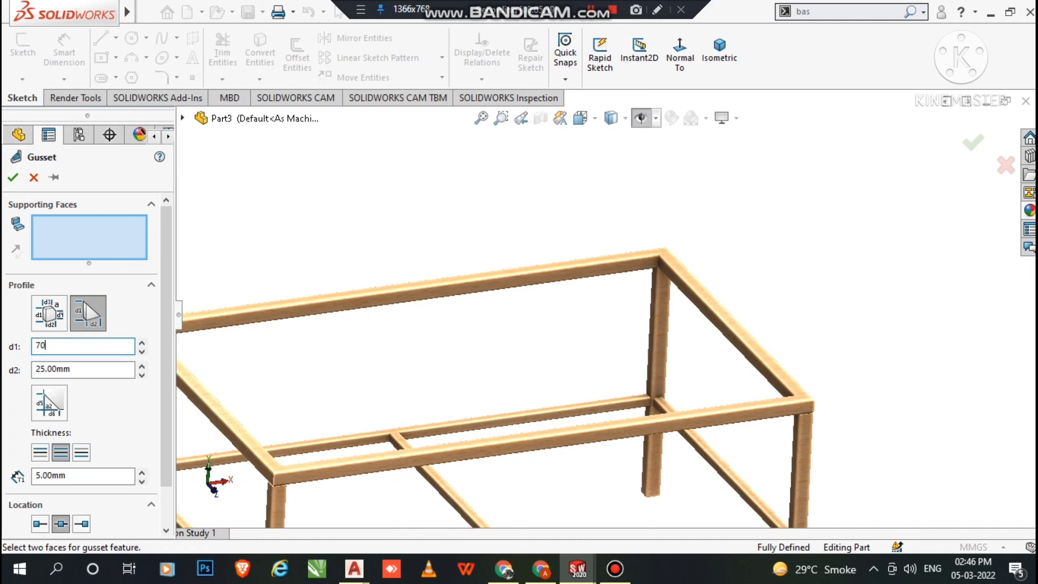
key(Tab)
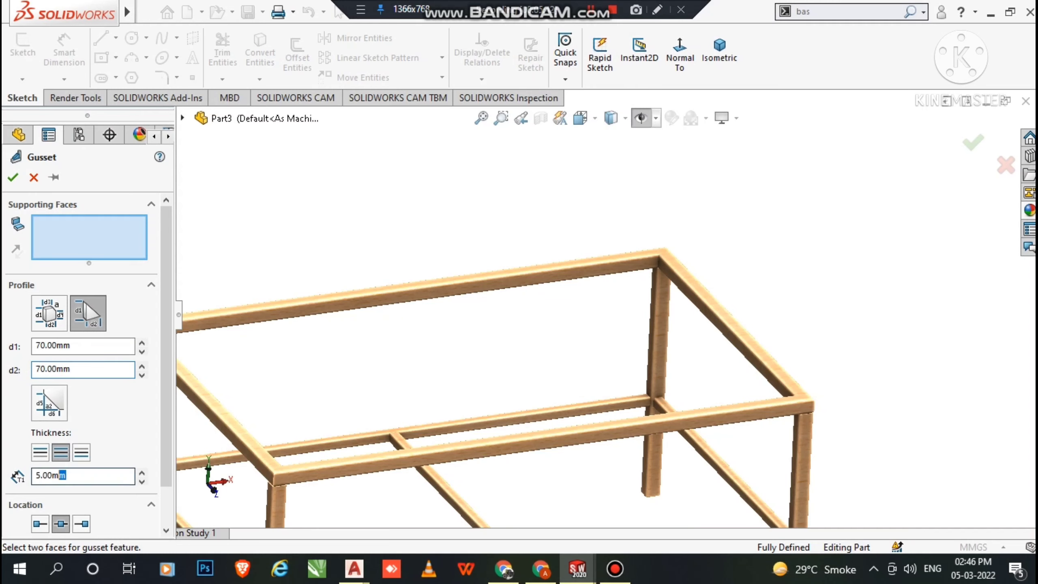
key(Tab)
Step: Create the gusset between the inner faces of the two top rails meeting at the back-right corner
scroll(650, 287, down, 3)
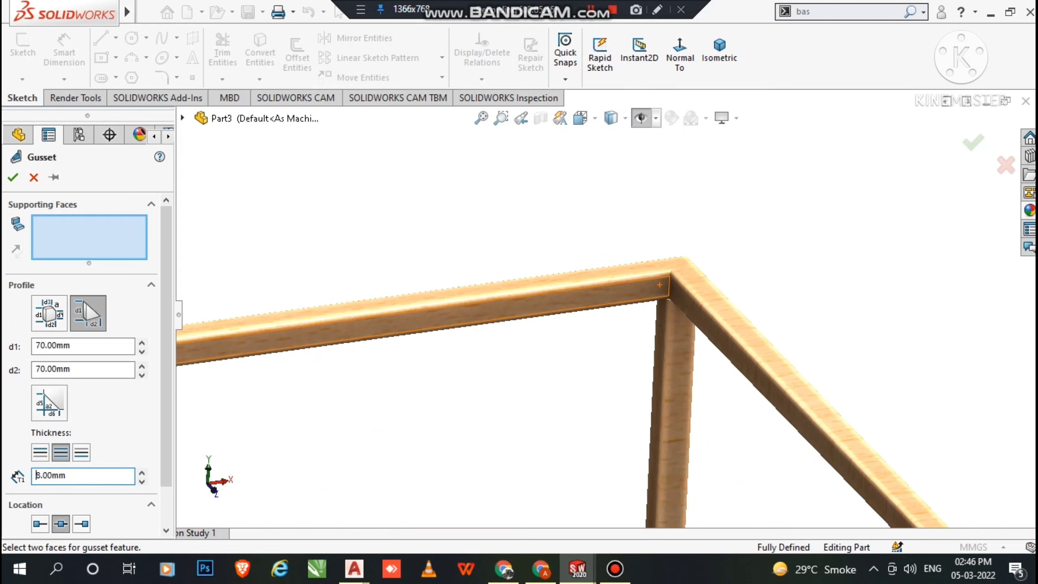
click(650, 287)
click(687, 301)
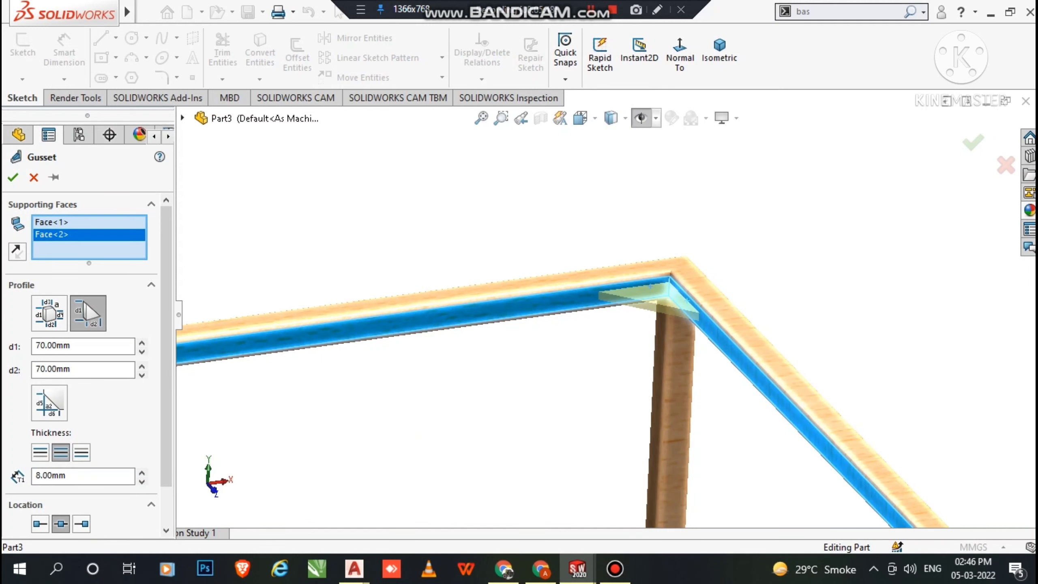
click(12, 178)
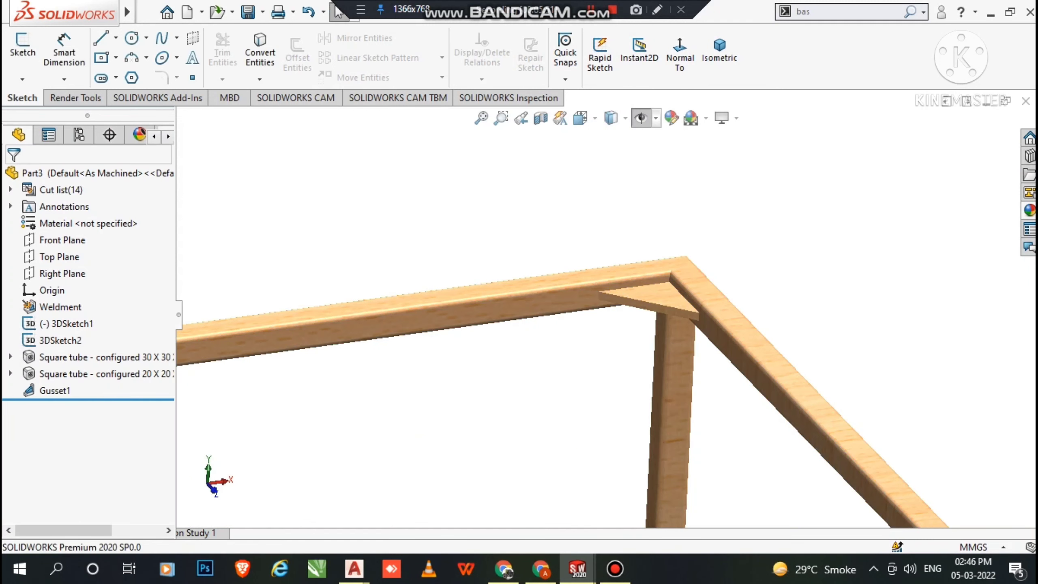
Step: Add a gusset with the same 70 mm × 70 mm, 8 mm thick profile between the inner rail faces at the front-right top corner
scroll(605, 308, up, 2)
scroll(606, 315, up, 3)
middle_drag(628, 367, 793, 368)
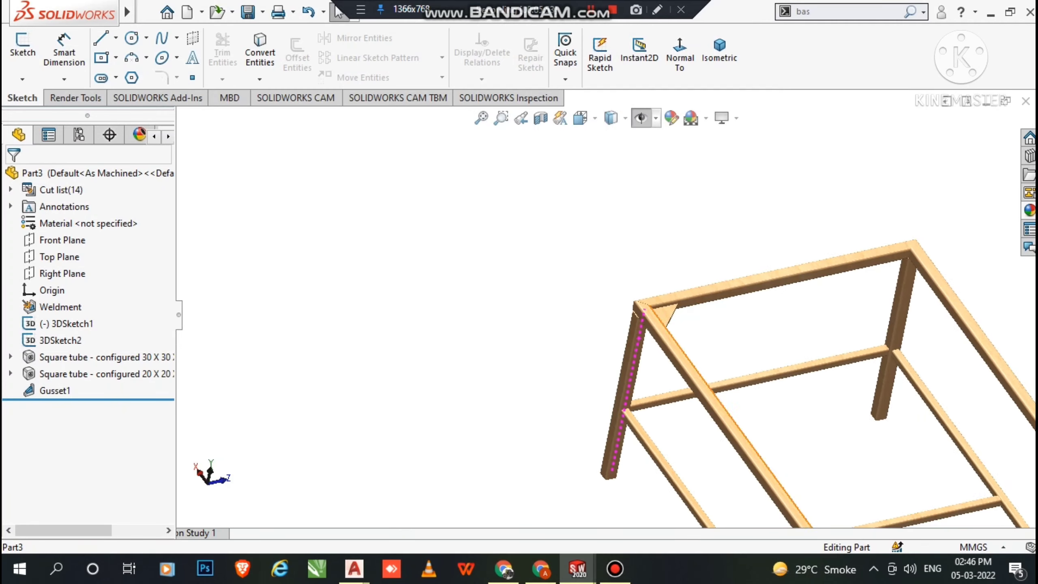
scroll(792, 368, up, 1)
scroll(878, 269, down, 4)
key(Return)
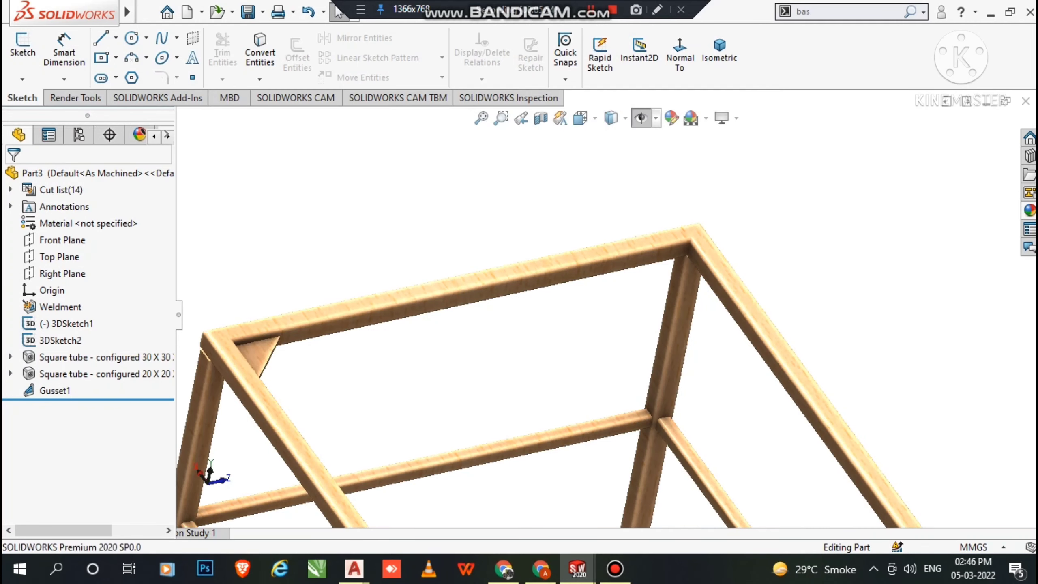
scroll(736, 245, down, 3)
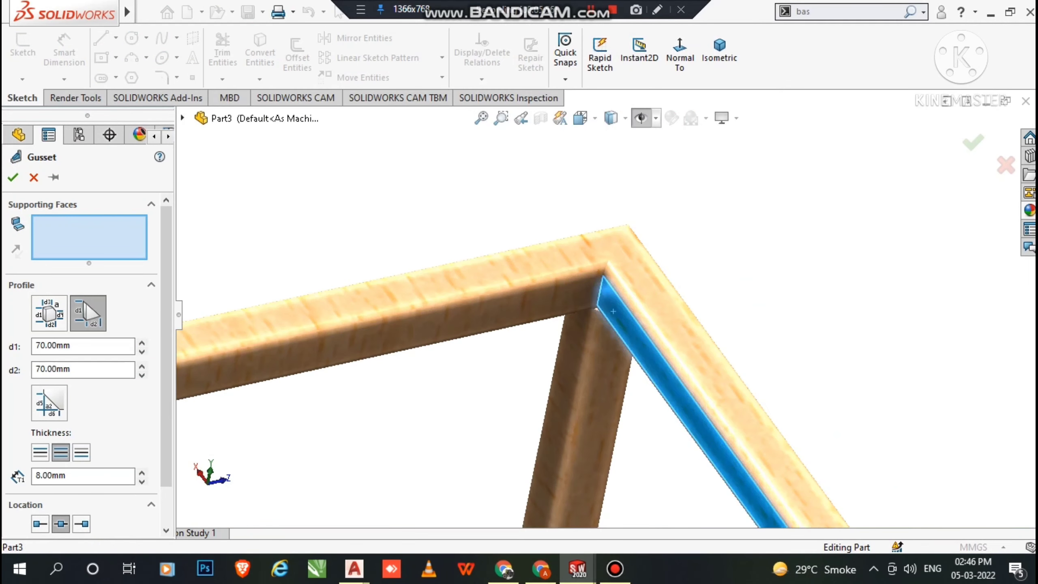
click(613, 311)
click(564, 302)
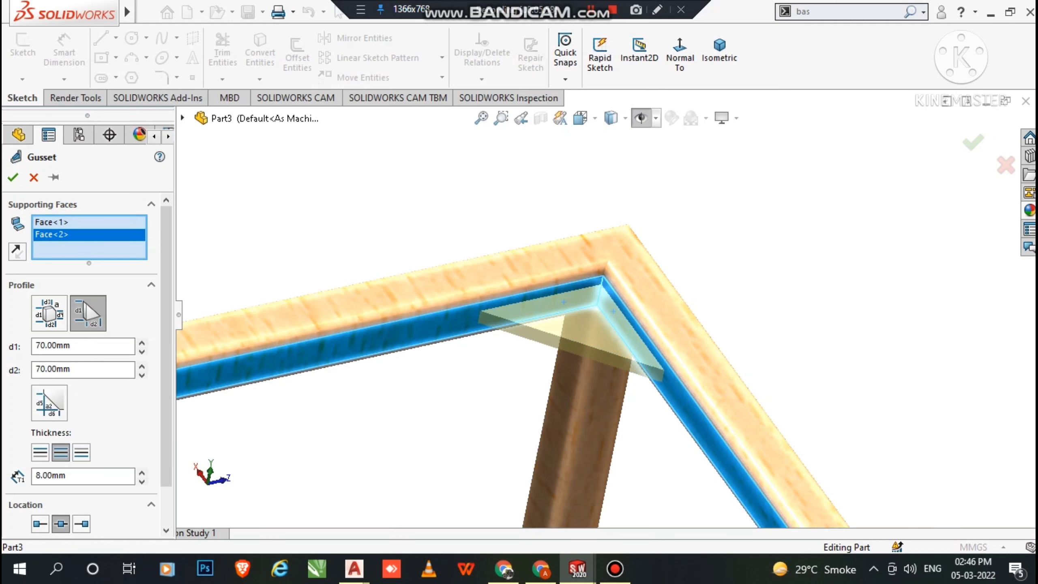
key(Return)
Step: Add a matching 70 mm, 8 mm thick gusset between the inner faces of the top rails at the front-left corner
scroll(607, 311, up, 6)
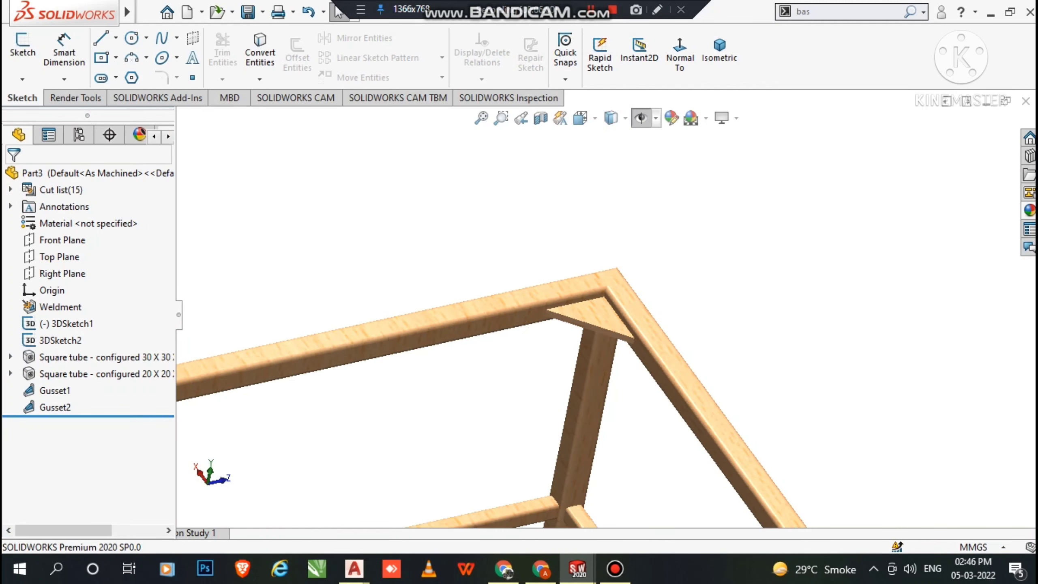
scroll(616, 392, up, 4)
middle_drag(616, 397, 750, 386)
scroll(811, 323, down, 8)
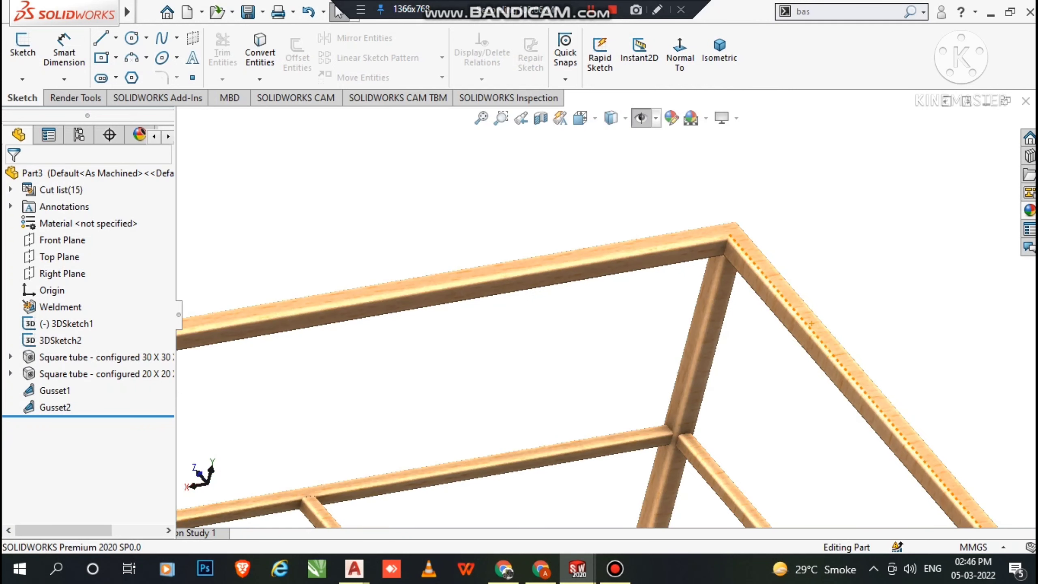
key(Return)
scroll(812, 323, down, 4)
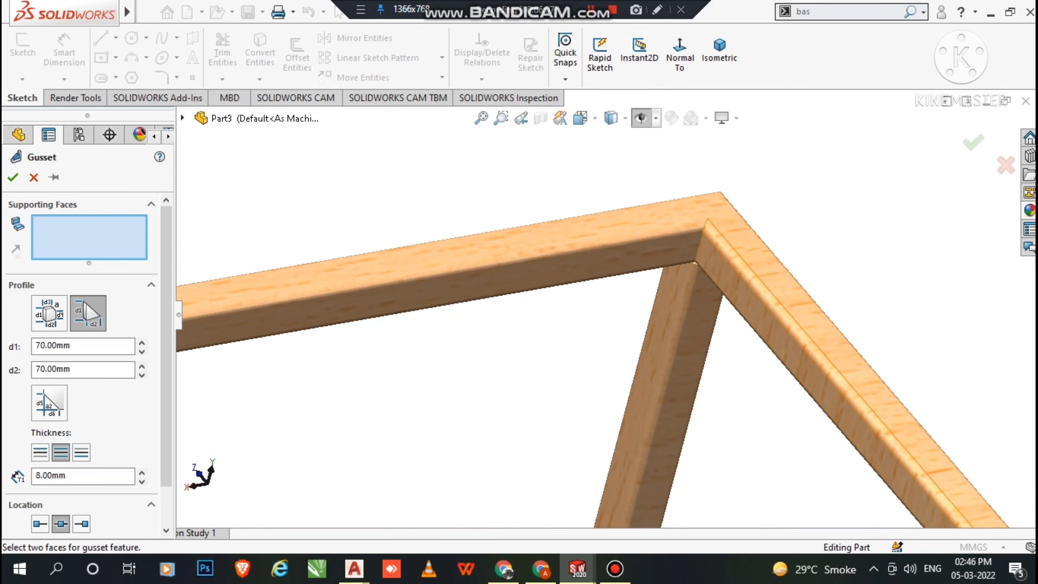
click(780, 351)
click(449, 296)
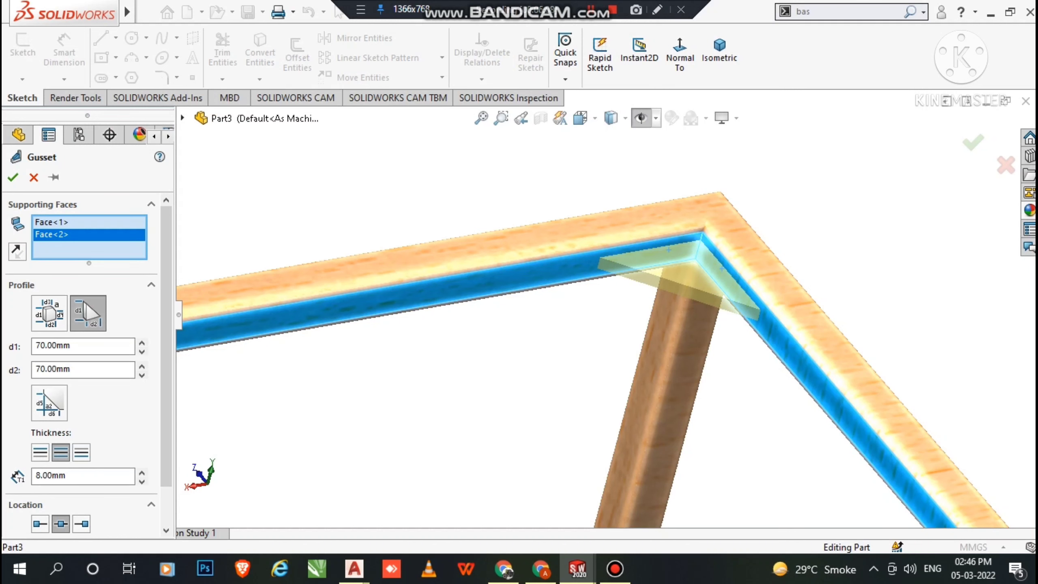
click(13, 177)
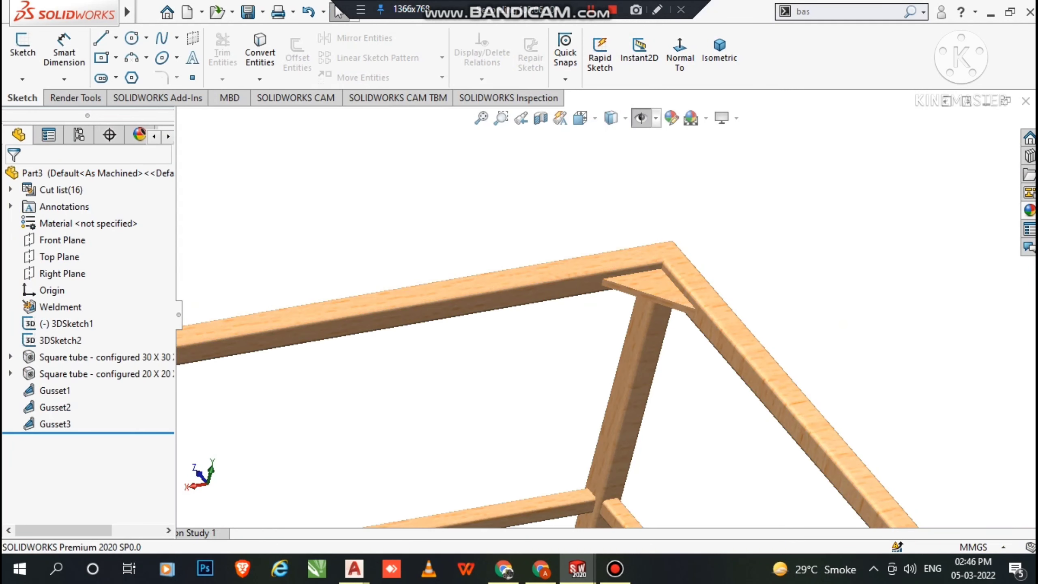
Step: Add the same 70 mm, 8 mm thick gusset between the inner faces of the top rails at the back-left corner
key(Return)
scroll(603, 312, up, 6)
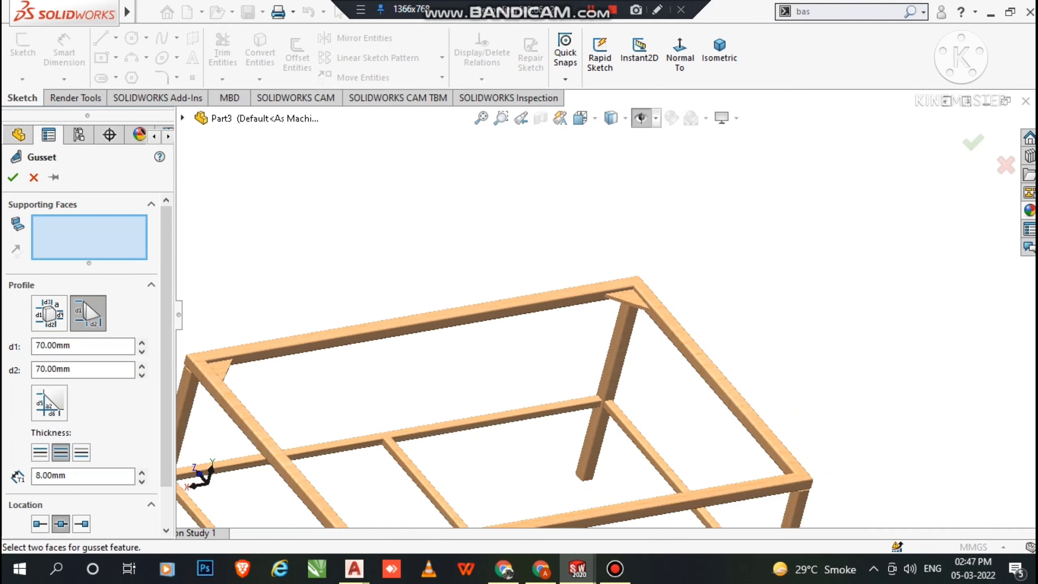
middle_drag(456, 313, 629, 340)
scroll(470, 184, down, 2)
scroll(568, 266, down, 3)
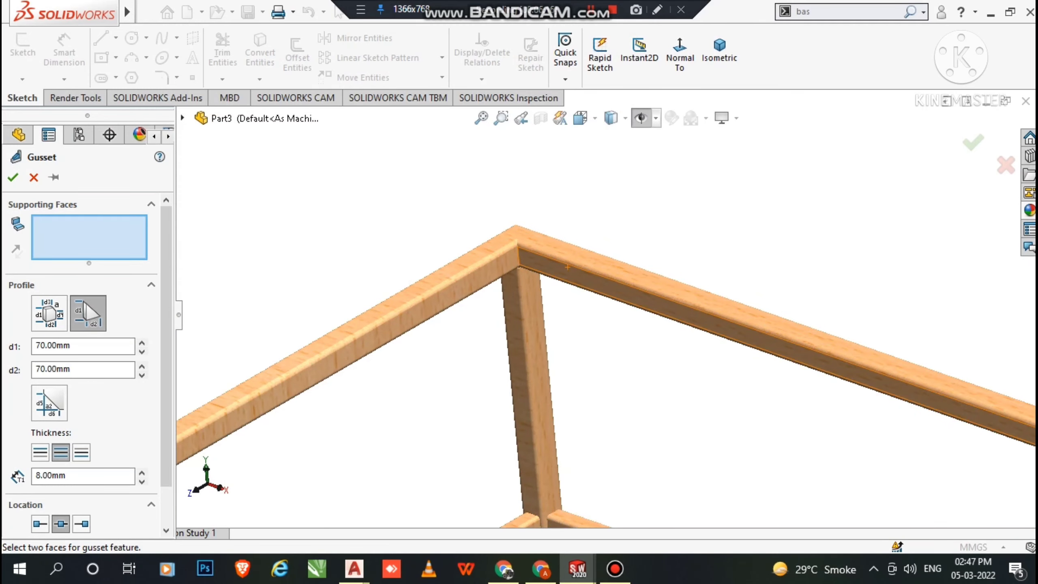
click(567, 266)
click(499, 266)
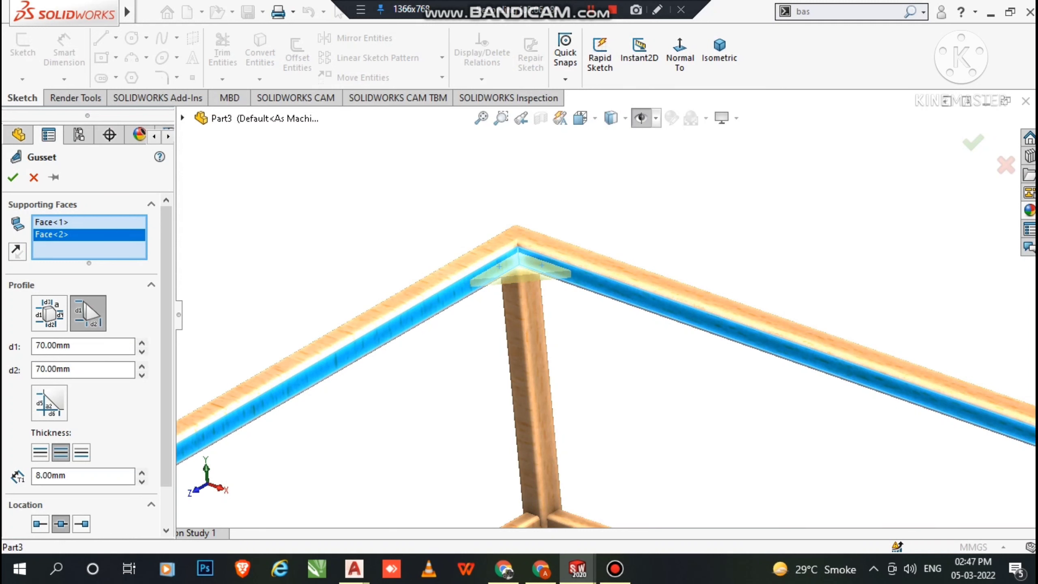
click(13, 178)
scroll(607, 310, up, 4)
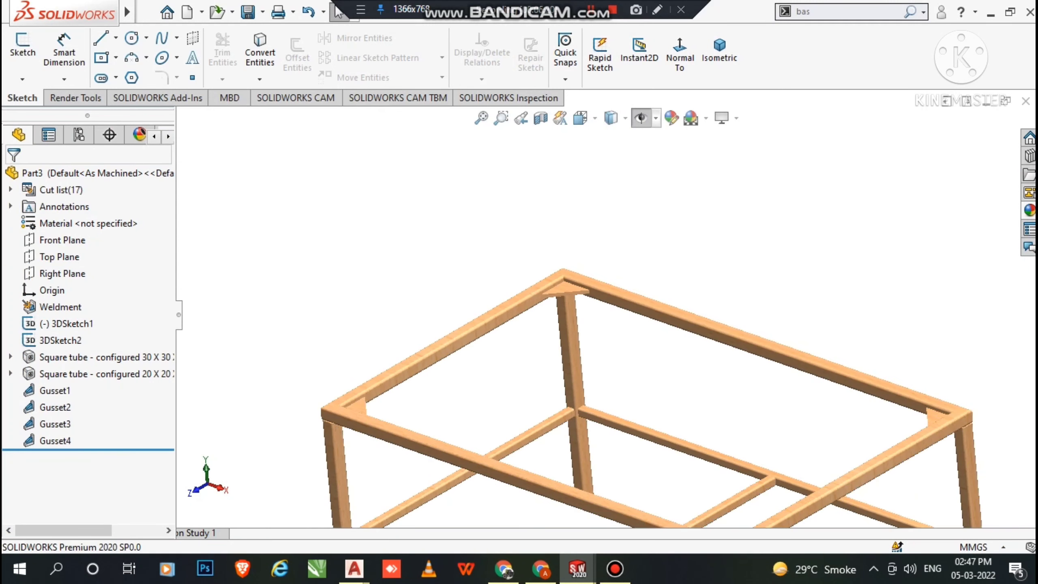
Step: Start a sketch on the top face of the back-left corner gusset and view it normal to the sketch plane
scroll(567, 286, down, 1)
right_click(567, 286)
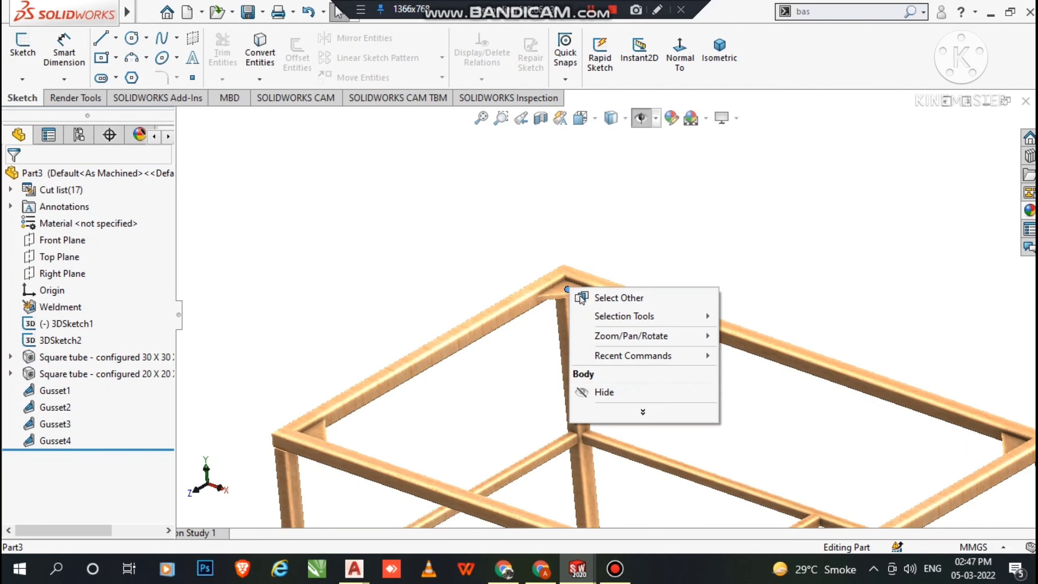
key(Escape)
scroll(569, 285, down, 3)
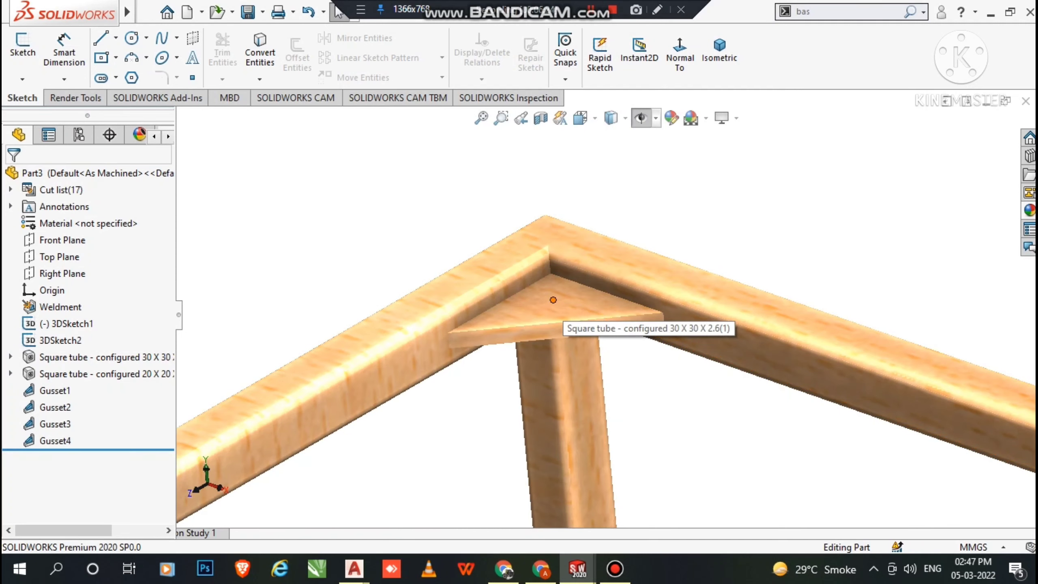
scroll(561, 316, up, 2)
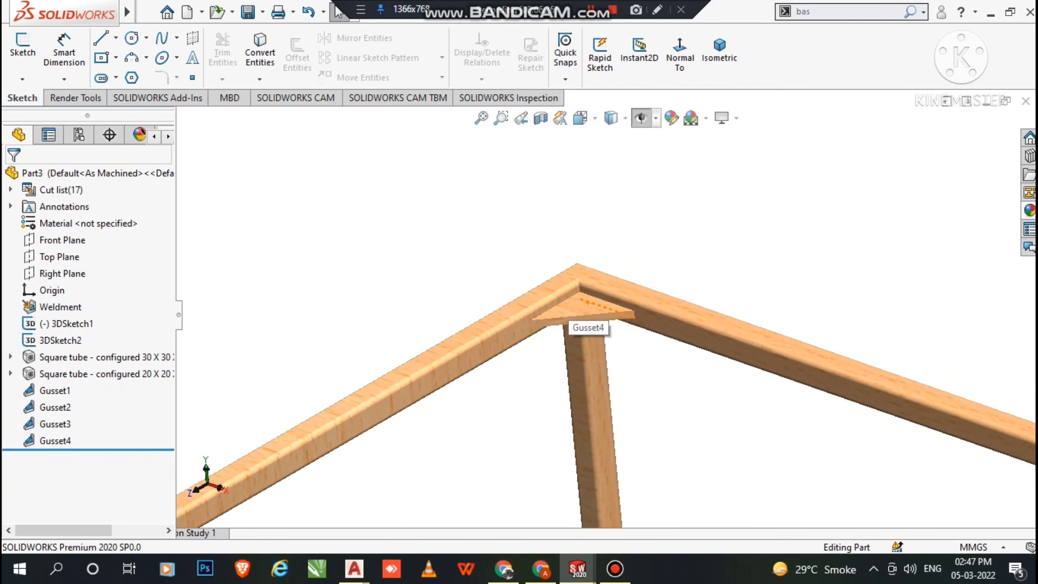
scroll(566, 314, down, 3)
scroll(581, 320, down, 3)
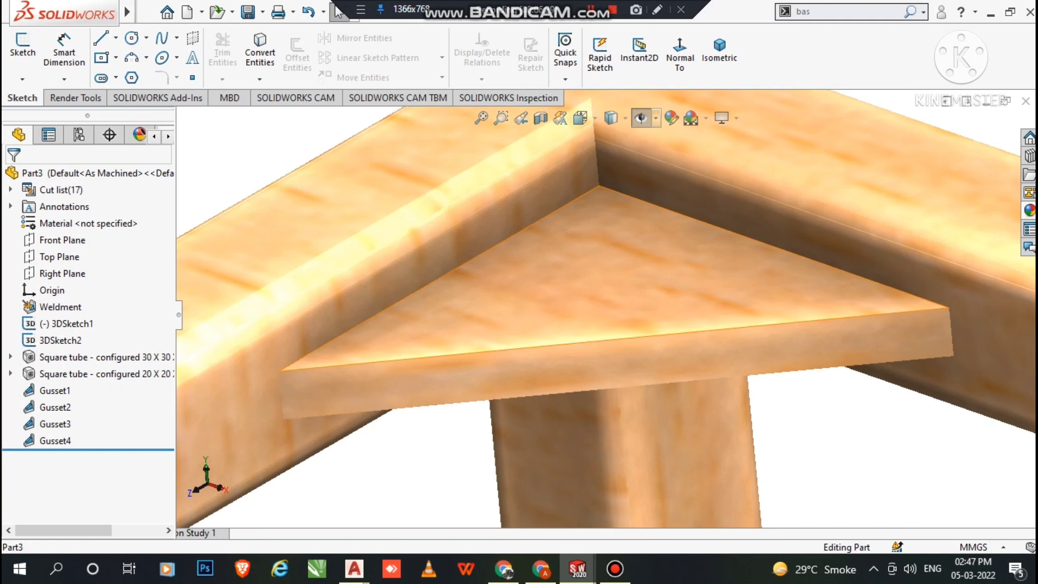
click(596, 186)
right_click(595, 184)
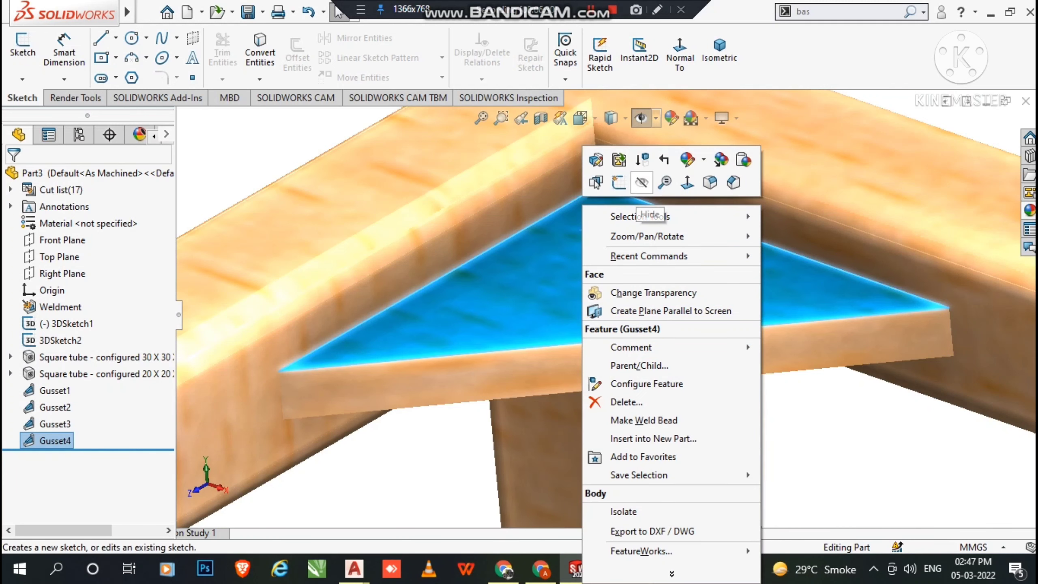
click(619, 182)
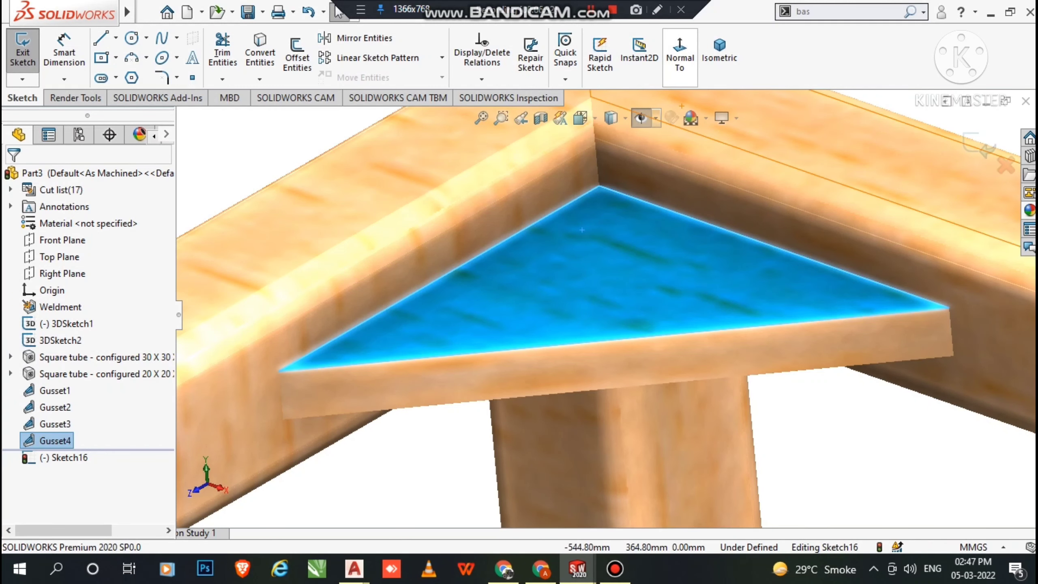
click(680, 57)
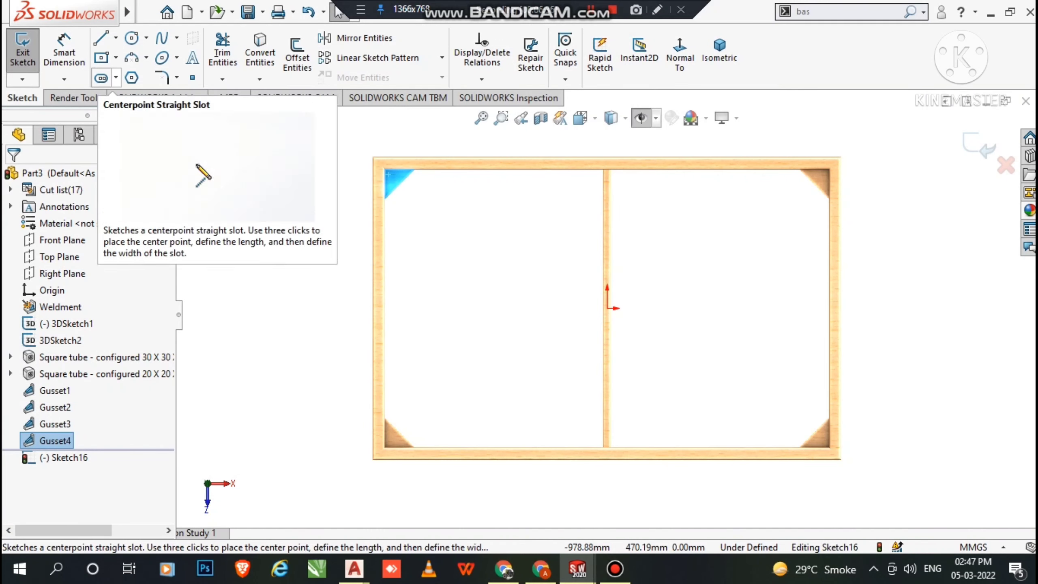
Step: Sketch a 1070 × 670 mm corner rectangle from the frame's back-left inner corner to its front-right inner corner
click(116, 57)
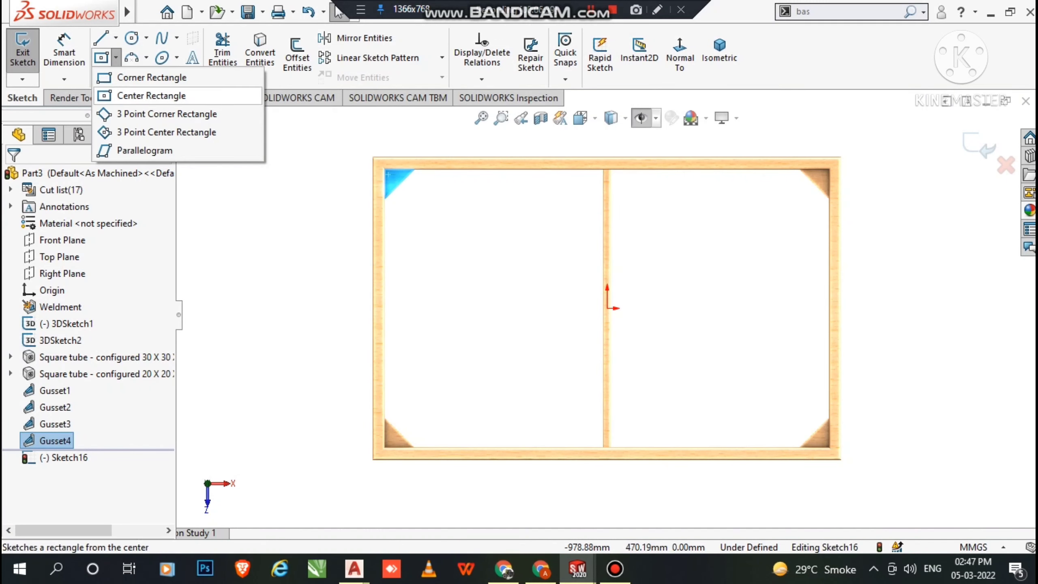
click(151, 77)
scroll(411, 160, down, 8)
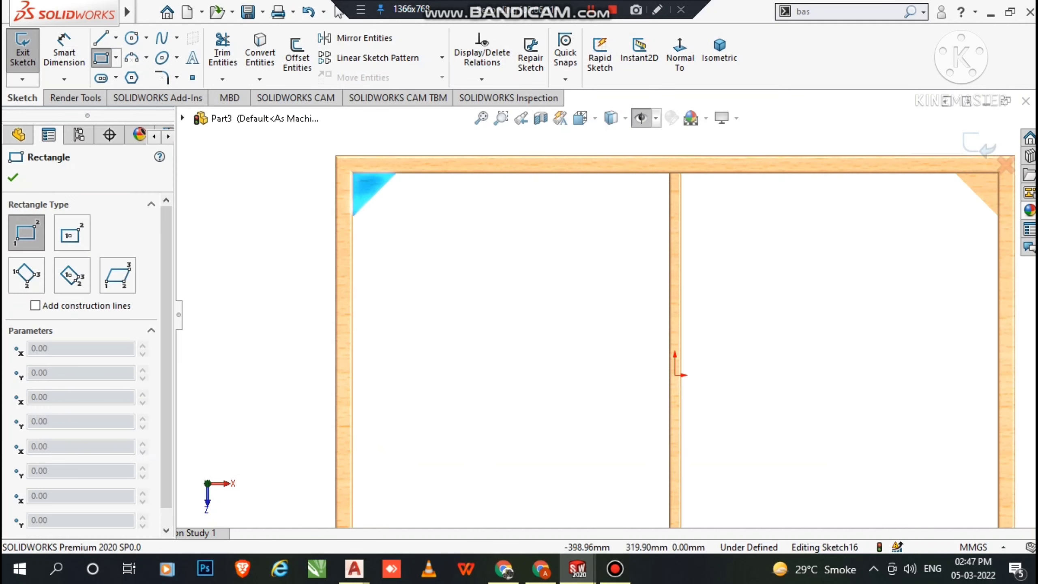
scroll(240, 299, down, 3)
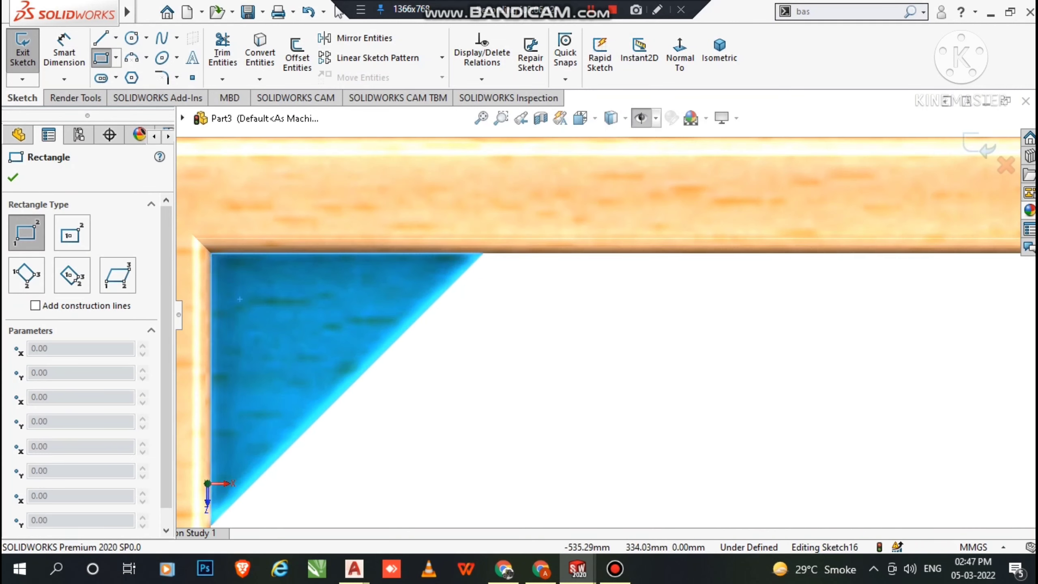
click(211, 254)
scroll(603, 308, up, 8)
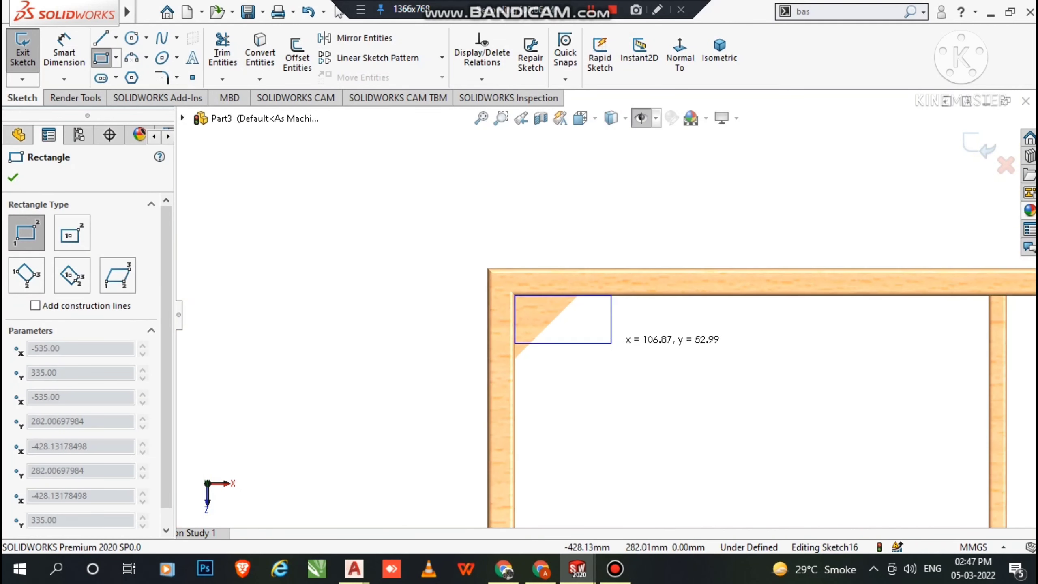
scroll(721, 418, up, 3)
scroll(730, 399, down, 10)
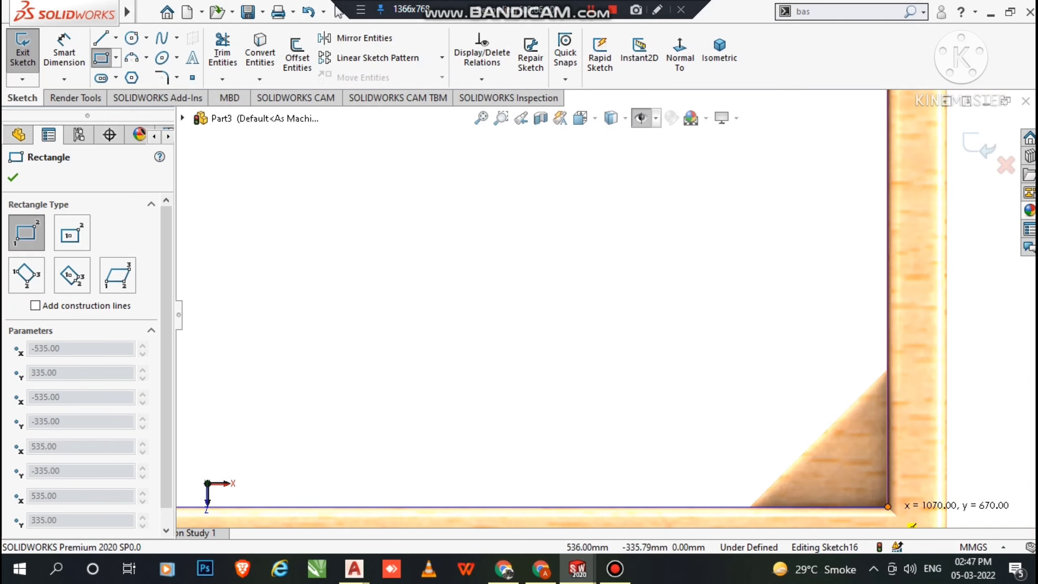
click(888, 507)
key(Escape)
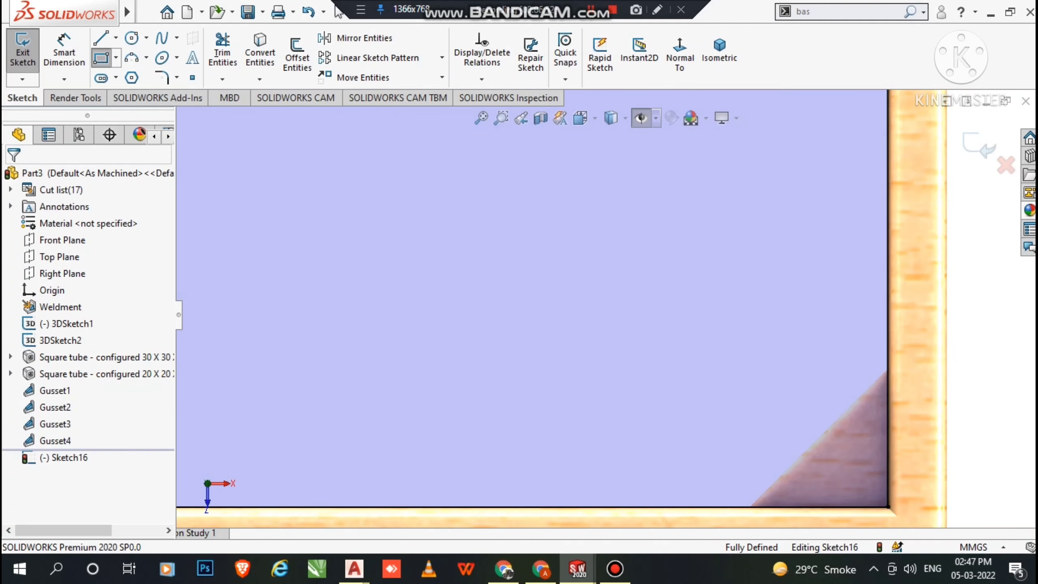
Step: Extrude the rectangle up to the top face of the frame's back top rail to form the tabletop panel
scroll(672, 202, up, 5)
mouse_move(673, 201)
middle_down()
mouse_move(632, 273)
mouse_move(577, 239)
mouse_move(562, 270)
middle_up()
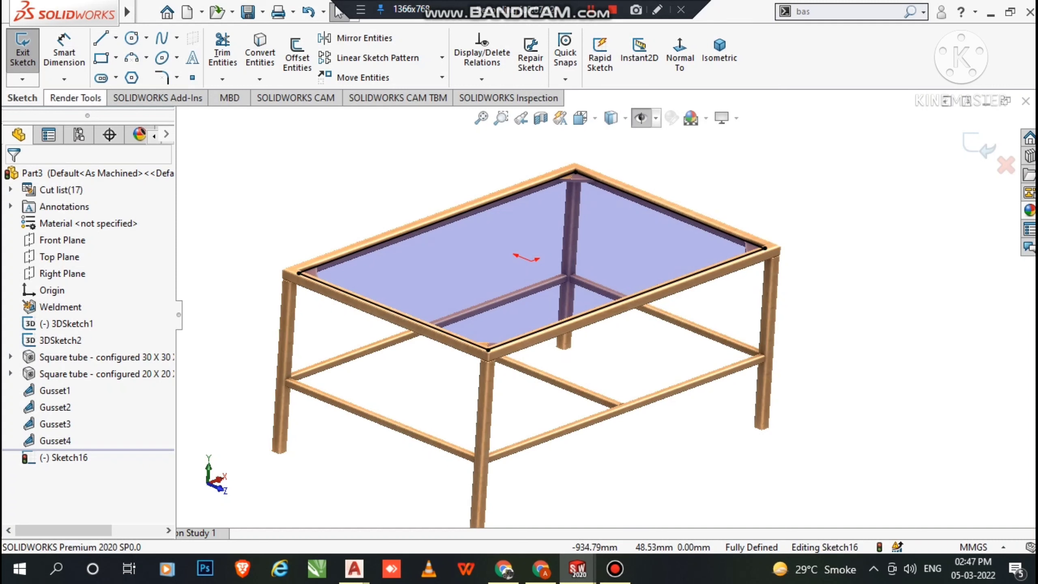
click(173, 12)
mouse_move(127, 12)
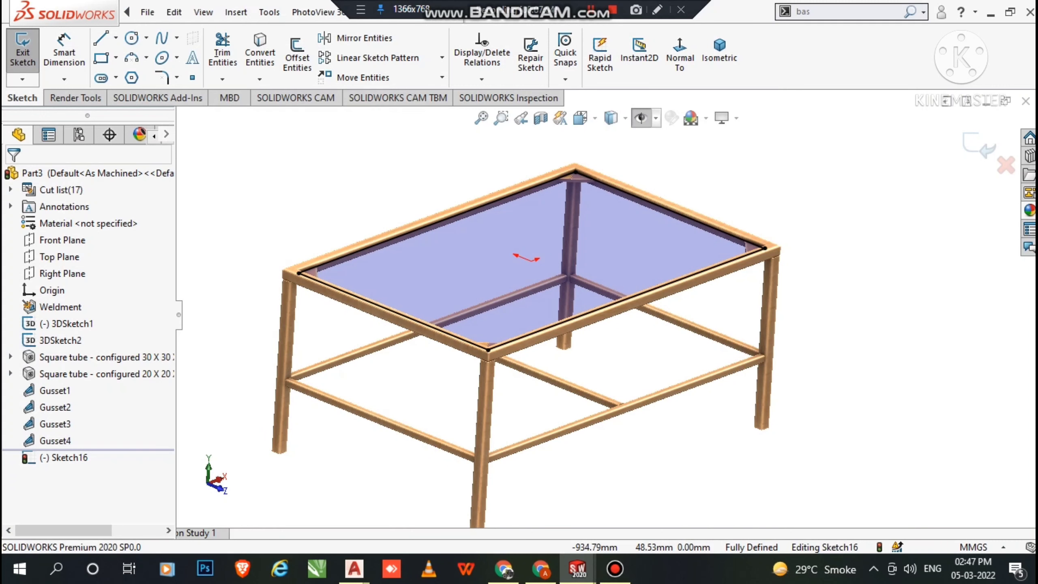
click(203, 12)
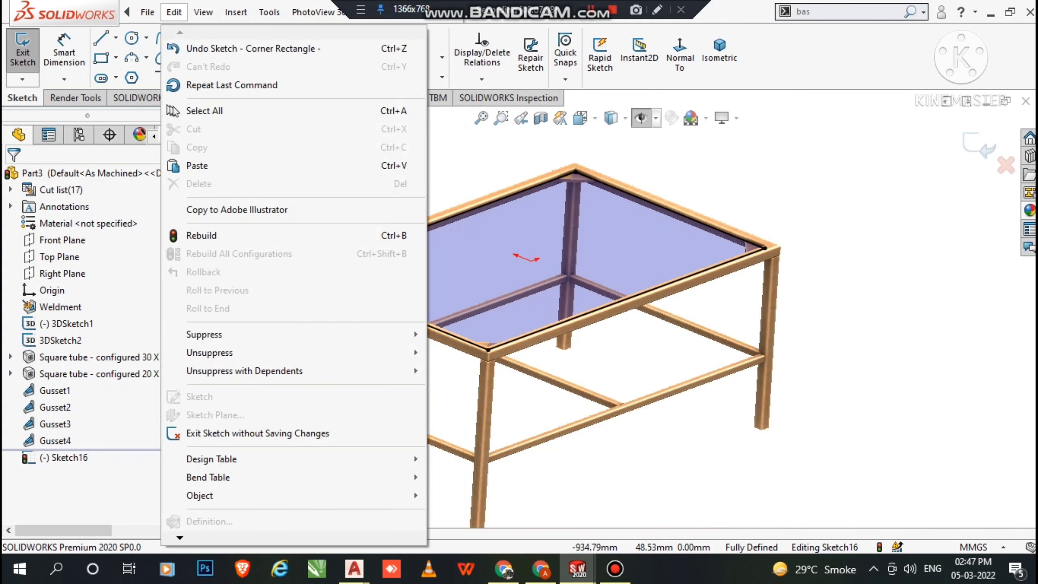
mouse_move(203, 11)
mouse_move(236, 12)
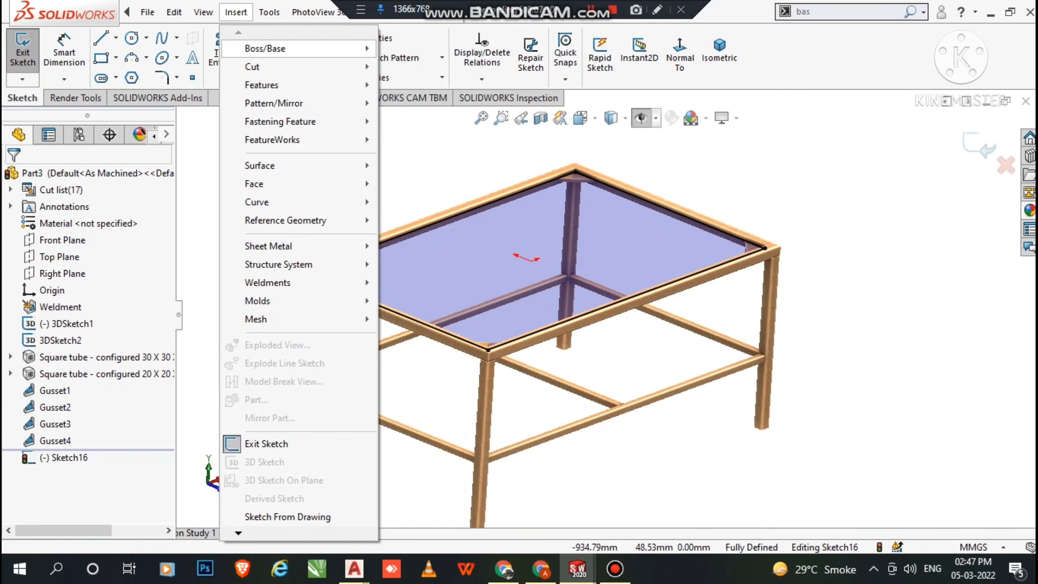
mouse_move(265, 48)
click(419, 49)
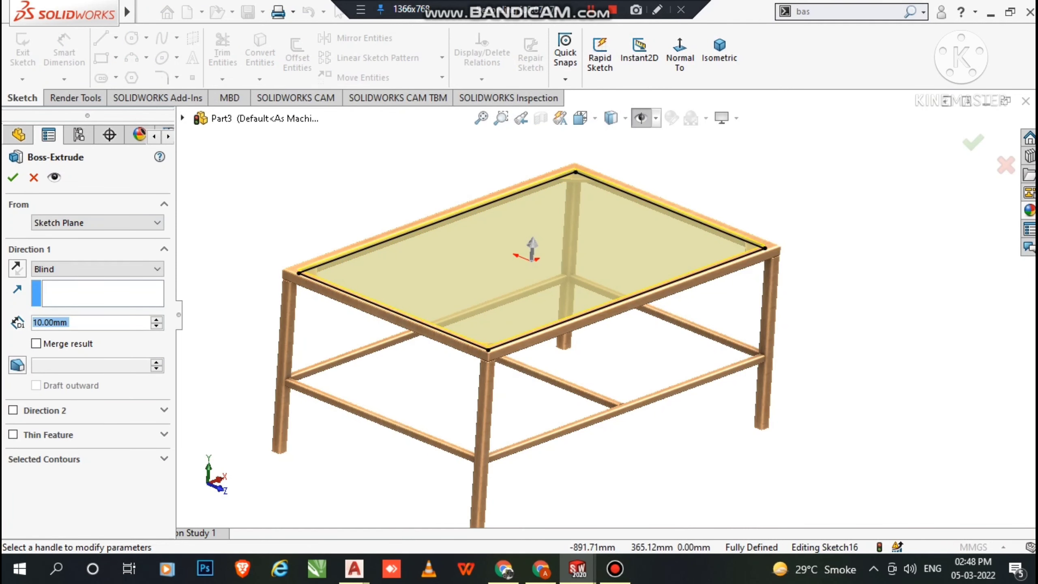
click(96, 269)
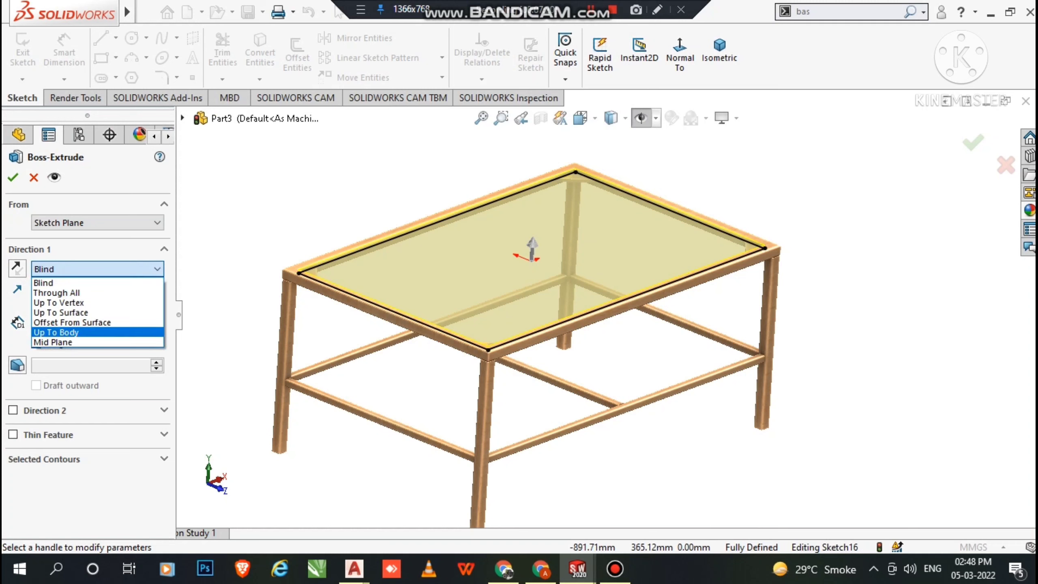
click(61, 311)
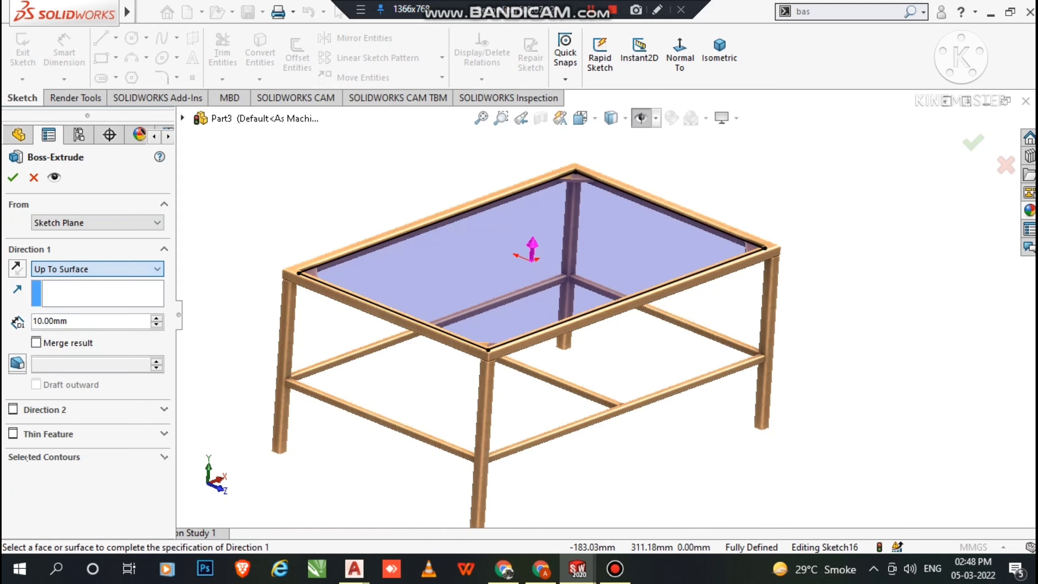
scroll(423, 358, down, 5)
click(424, 359)
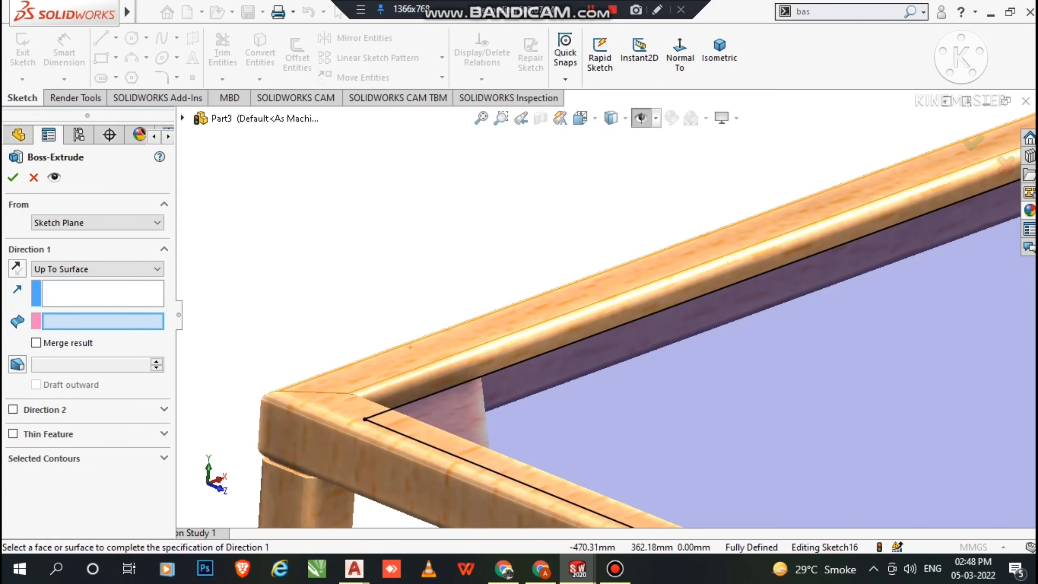
scroll(694, 287, up, 5)
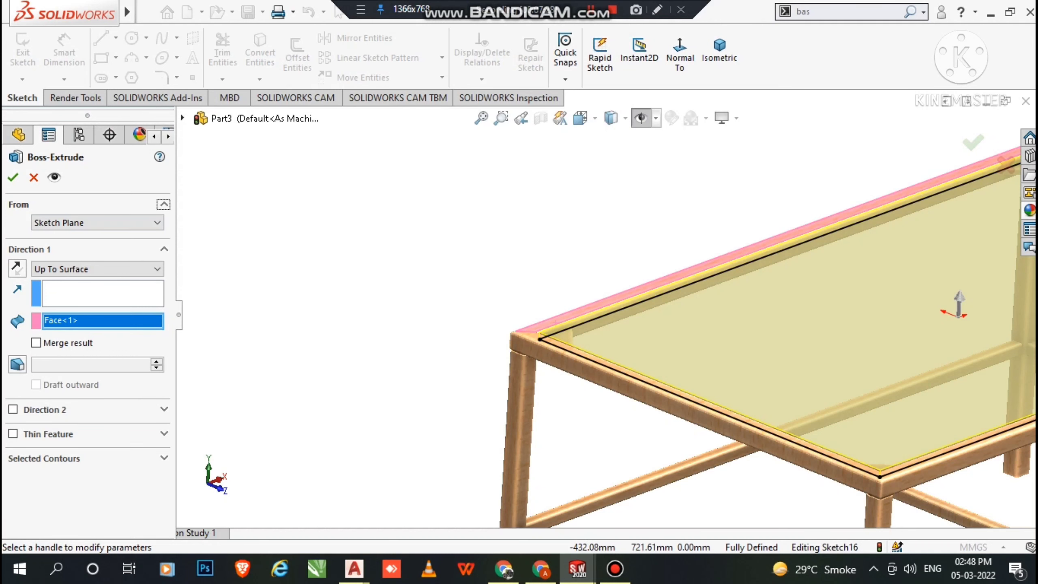
scroll(609, 309, up, 4)
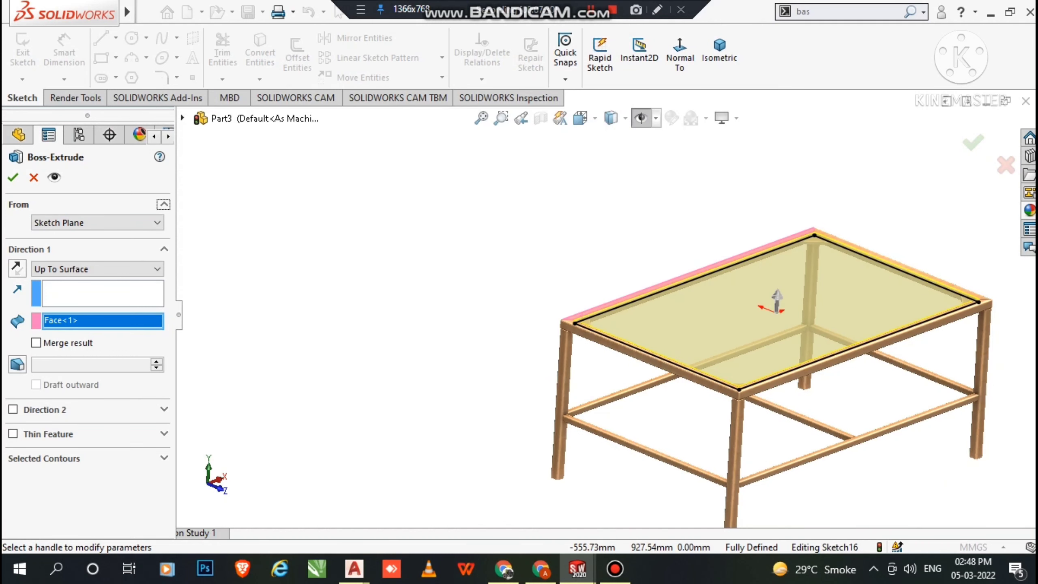
key(Return)
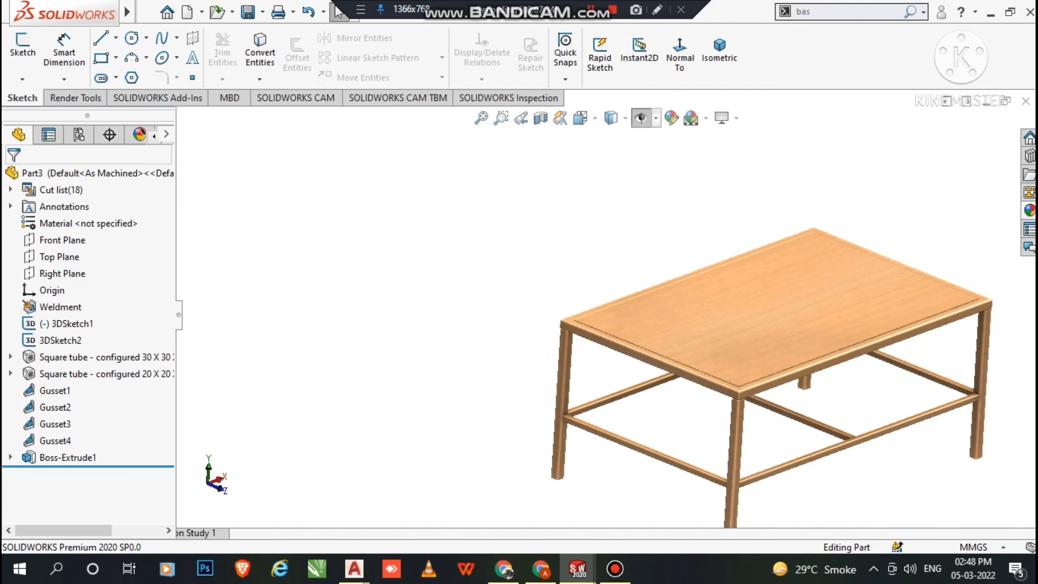
Step: Apply a teak wood appearance to the tabletop's extrude feature
key(f)
scroll(664, 337, down, 2)
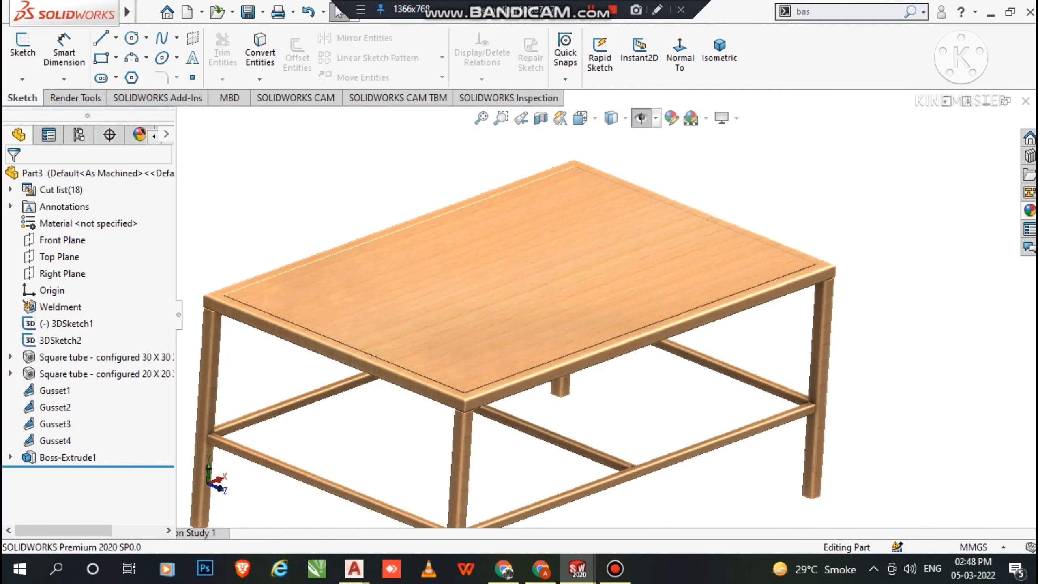
click(1029, 210)
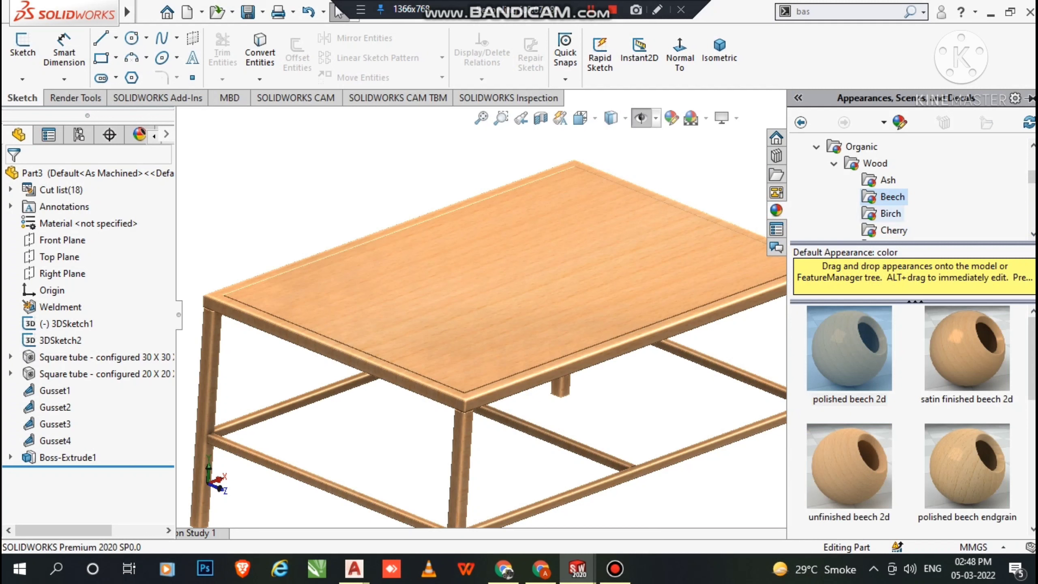
scroll(891, 211, down, 3)
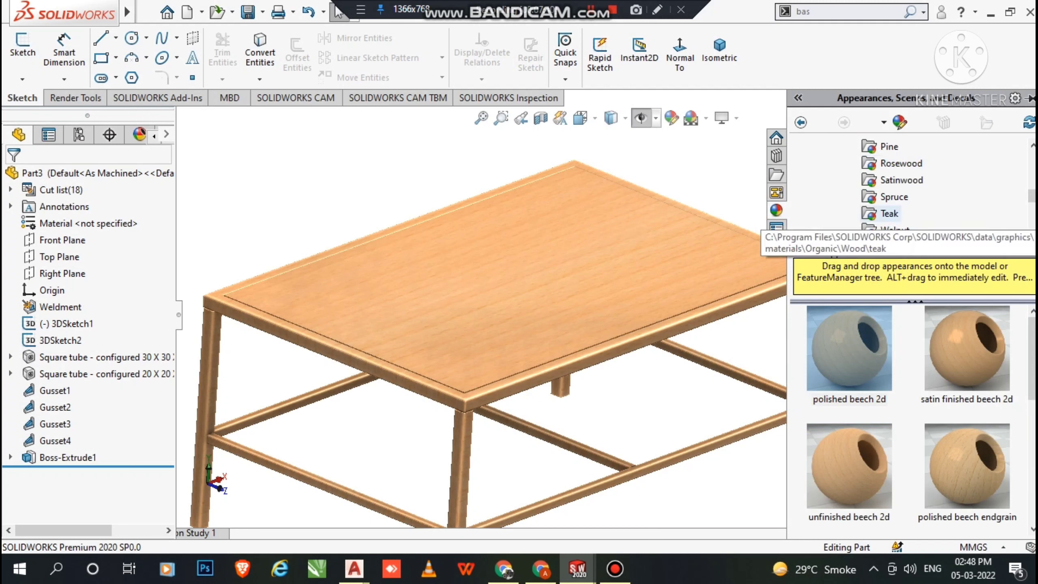
click(889, 213)
drag(849, 347, 590, 265)
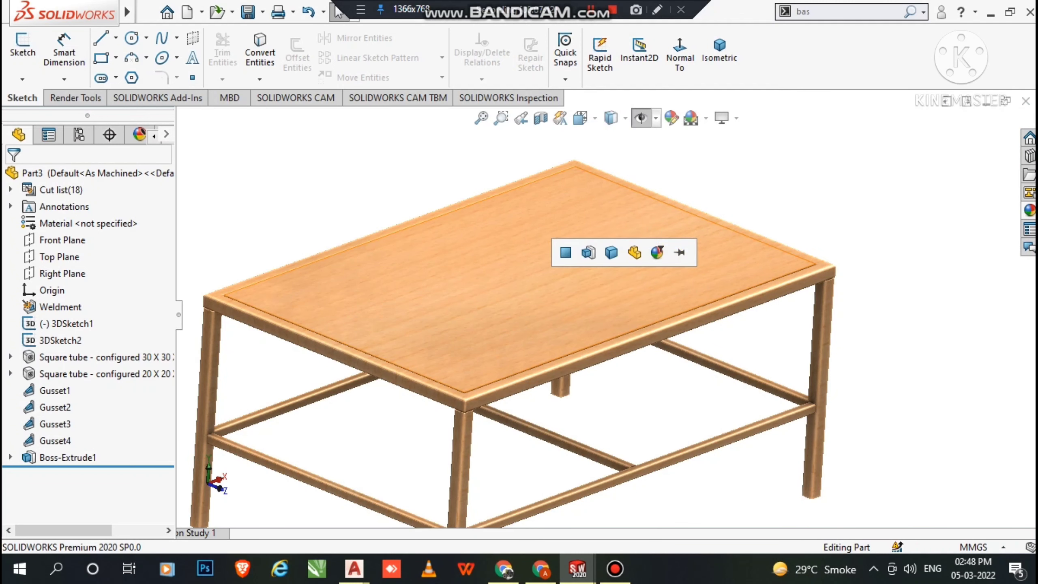
click(590, 250)
scroll(607, 305, up, 2)
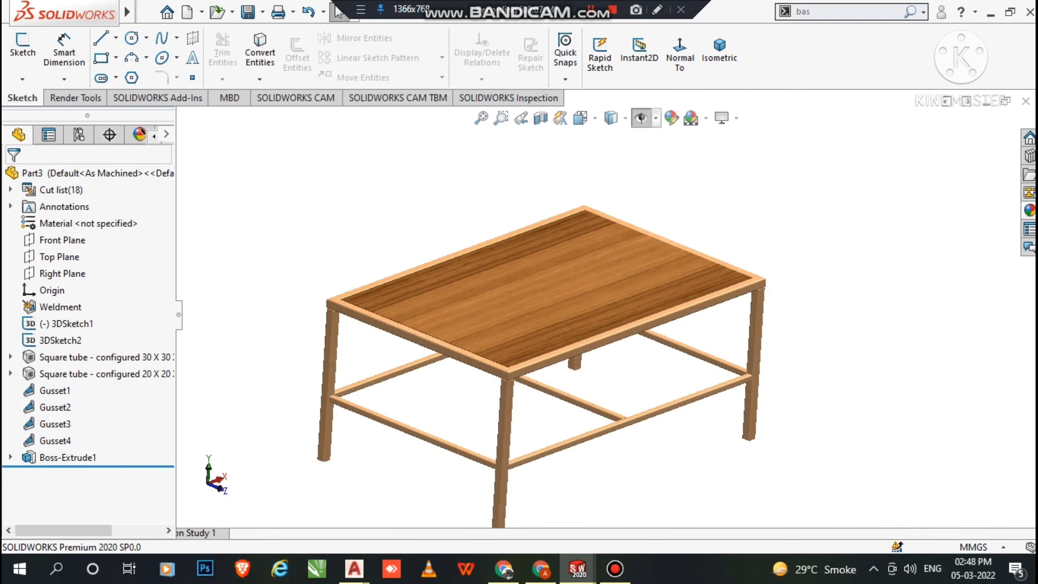
Step: Add a 50 × 50 mm, 5 mm thick gusset between the lower back rail's inner face and the left face of the middle crossbar
scroll(341, 417, down, 5)
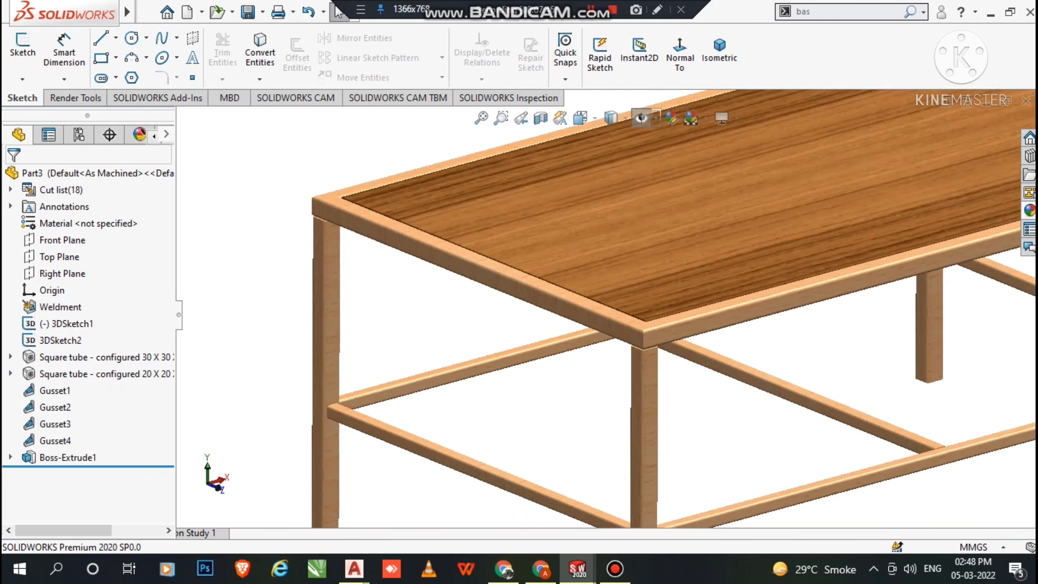
scroll(629, 302, down, 3)
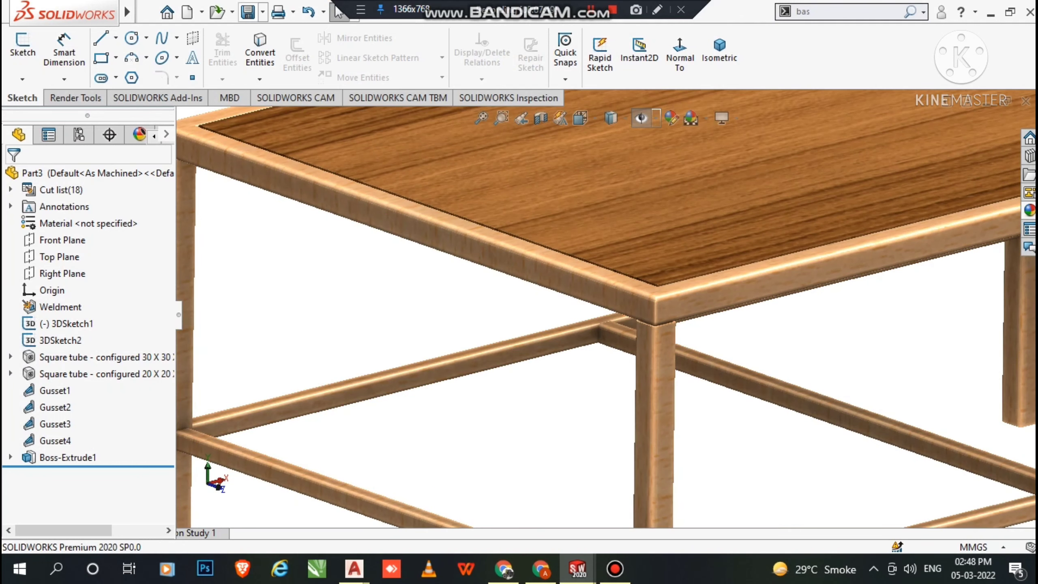
mouse_move(127, 12)
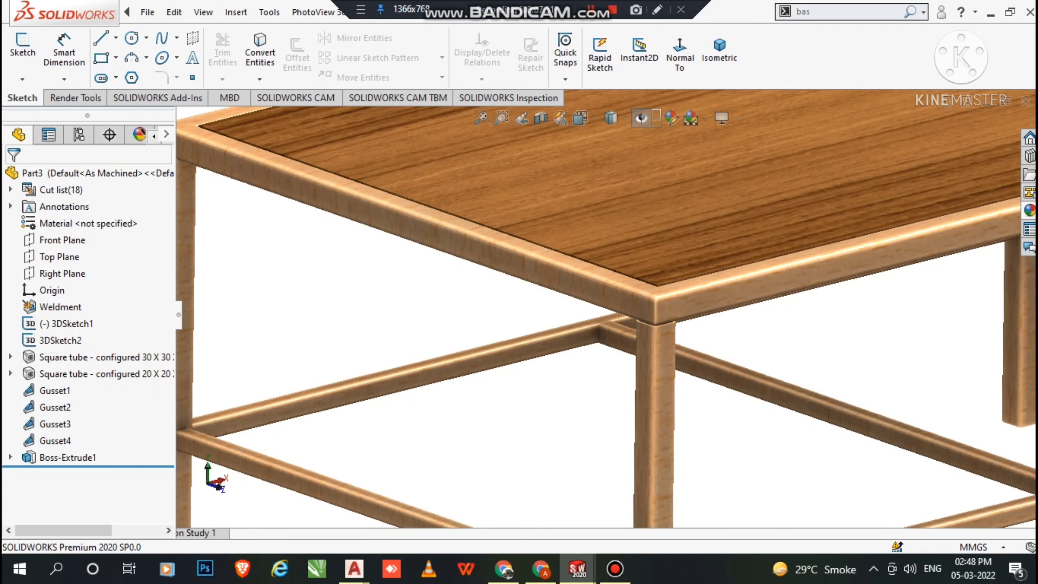
click(203, 12)
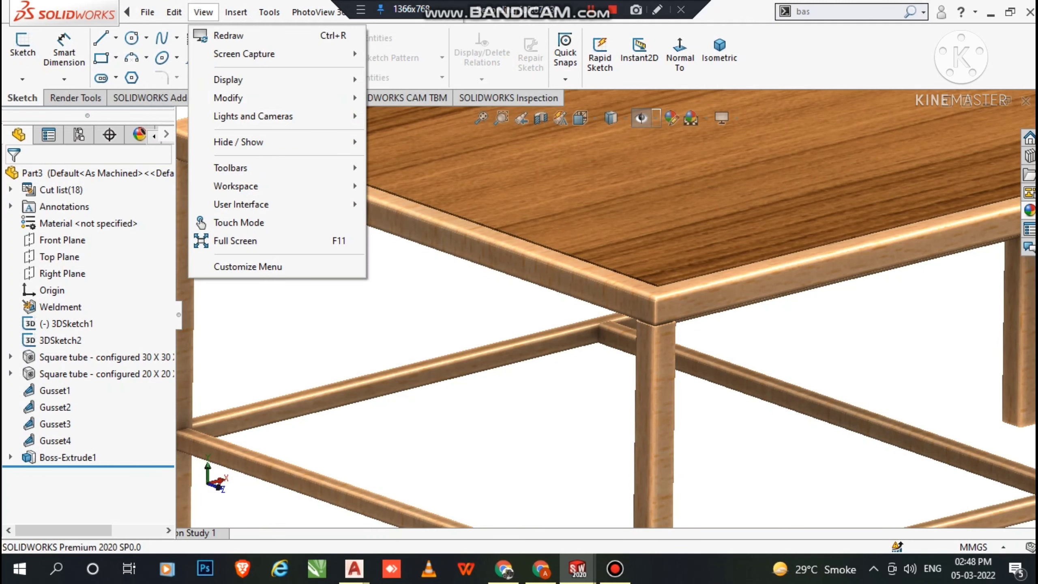
mouse_move(236, 12)
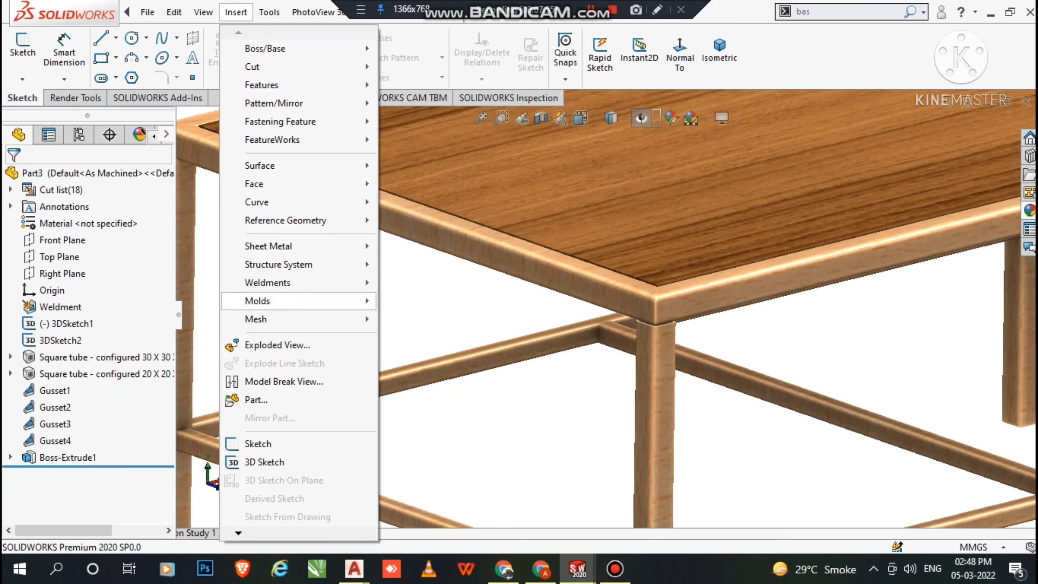
mouse_move(286, 283)
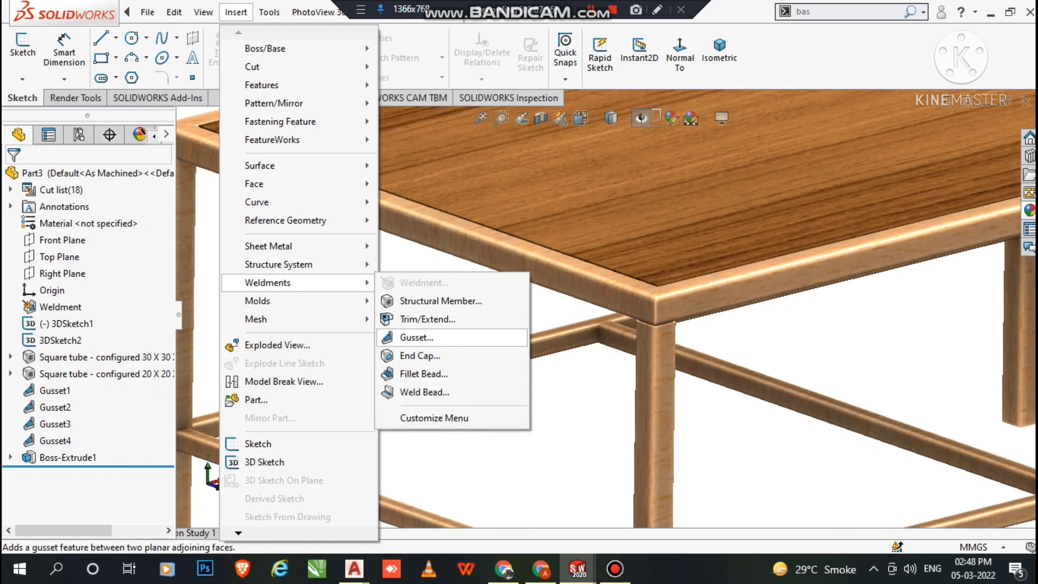
click(417, 337)
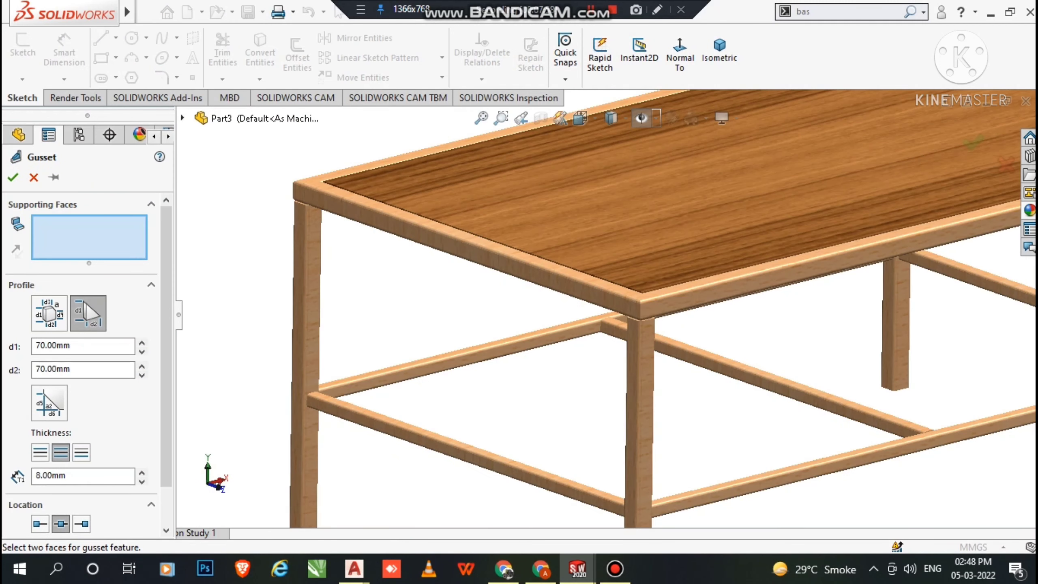
scroll(621, 335, down, 5)
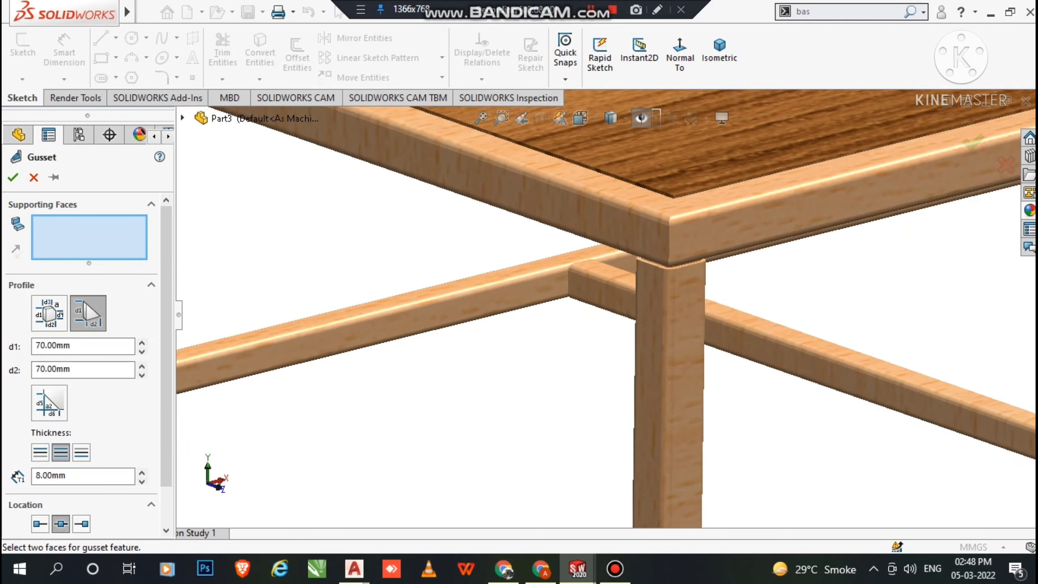
click(596, 305)
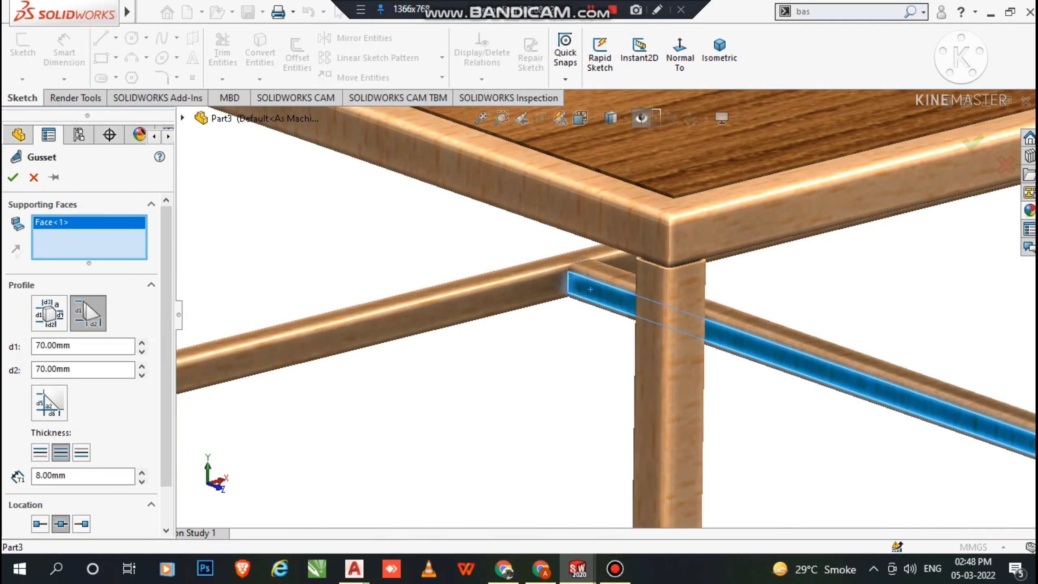
click(409, 334)
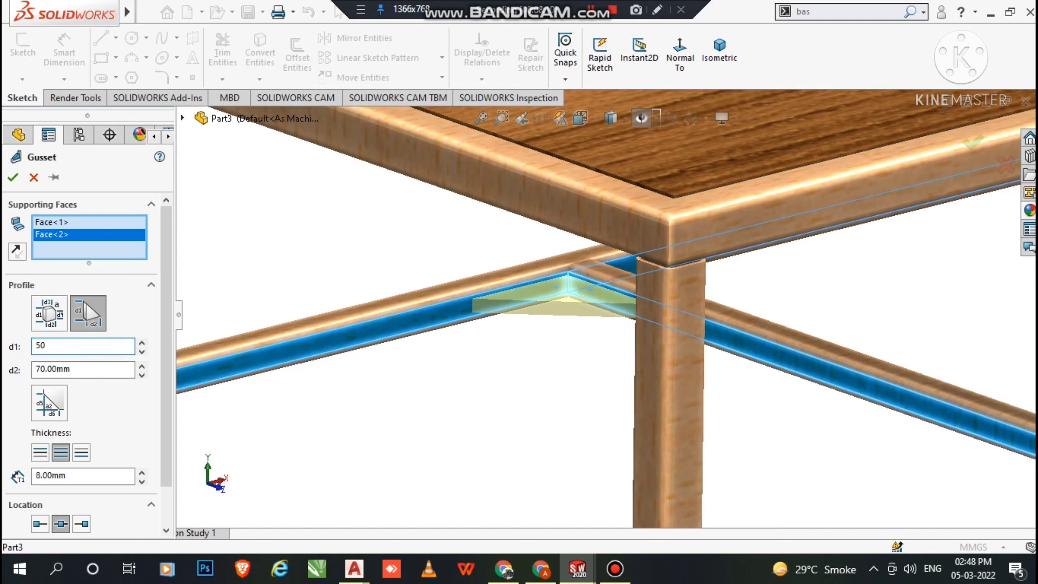
text(50)
key(Tab)
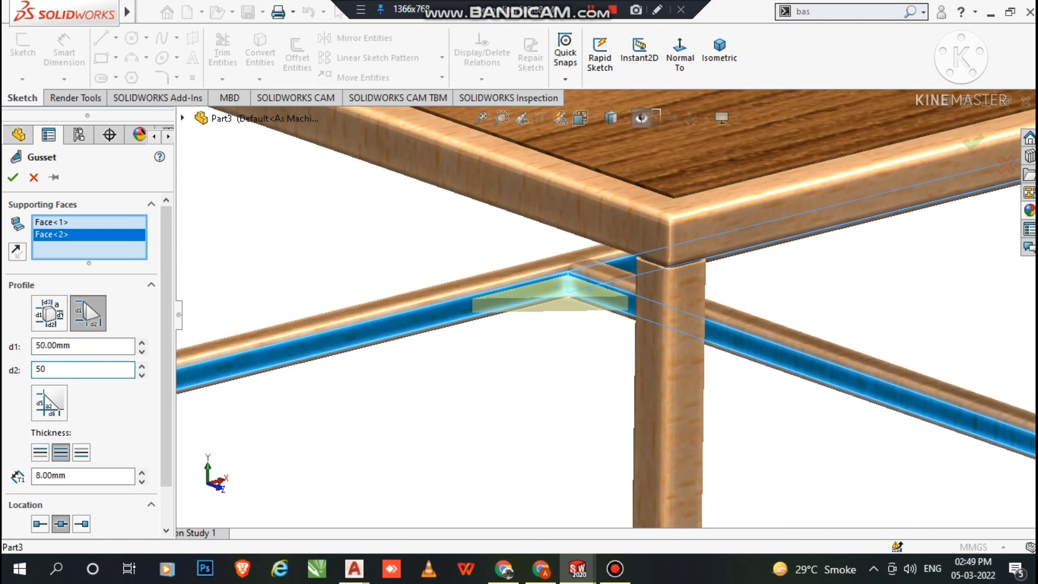
text(50)
key(Tab)
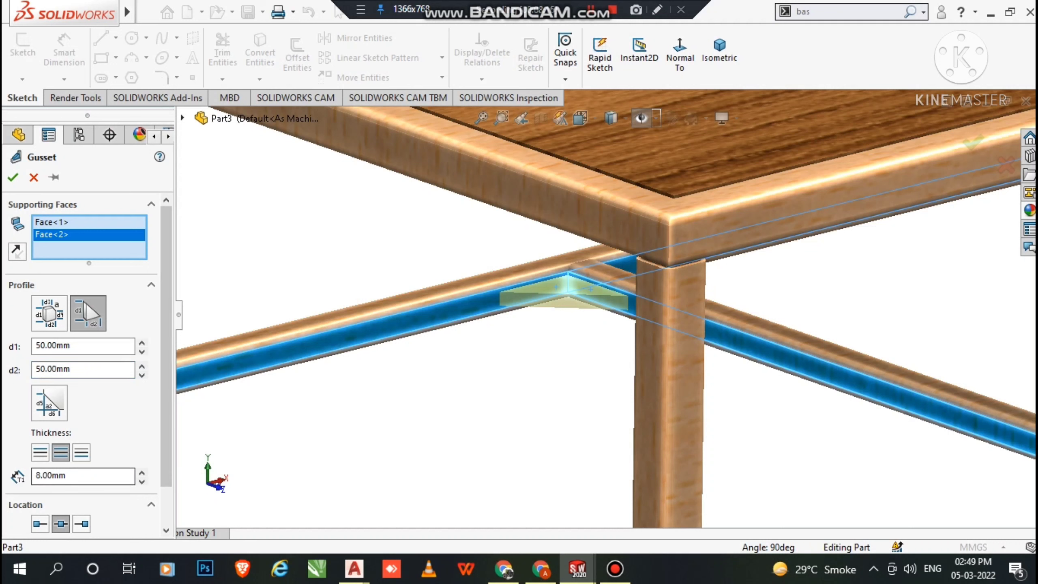
click(68, 476)
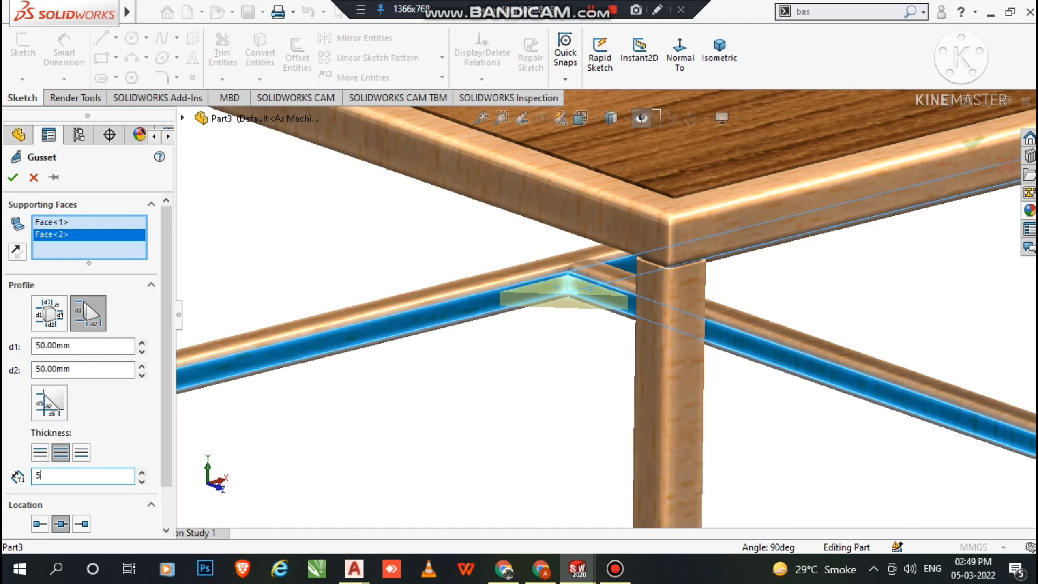
key(Tab)
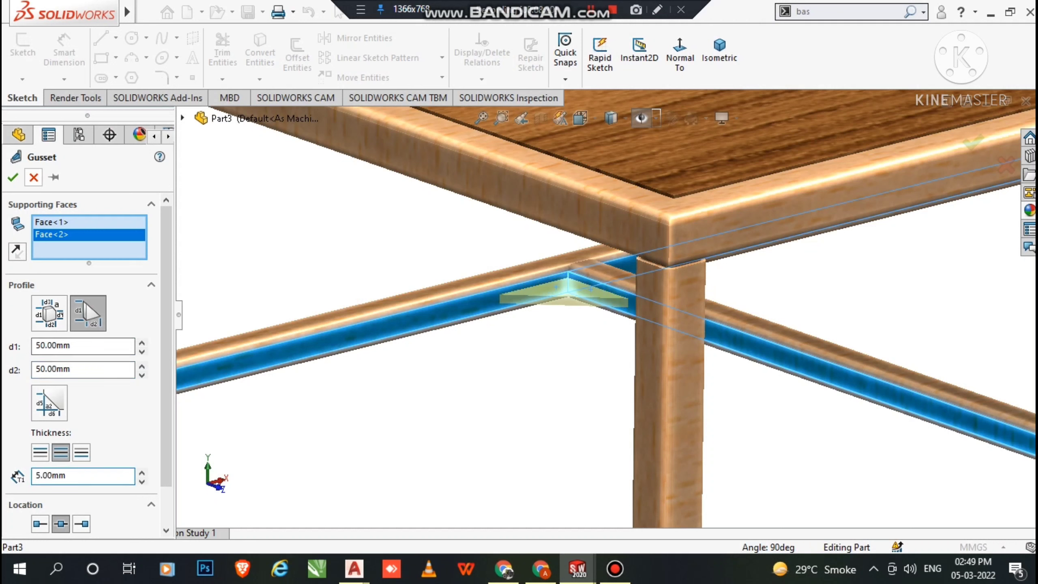
click(13, 178)
Step: Add a 50 × 50 mm, 5 mm thick gusset between the inner faces of the lower back rail and the lower left side rail
scroll(608, 307, up, 4)
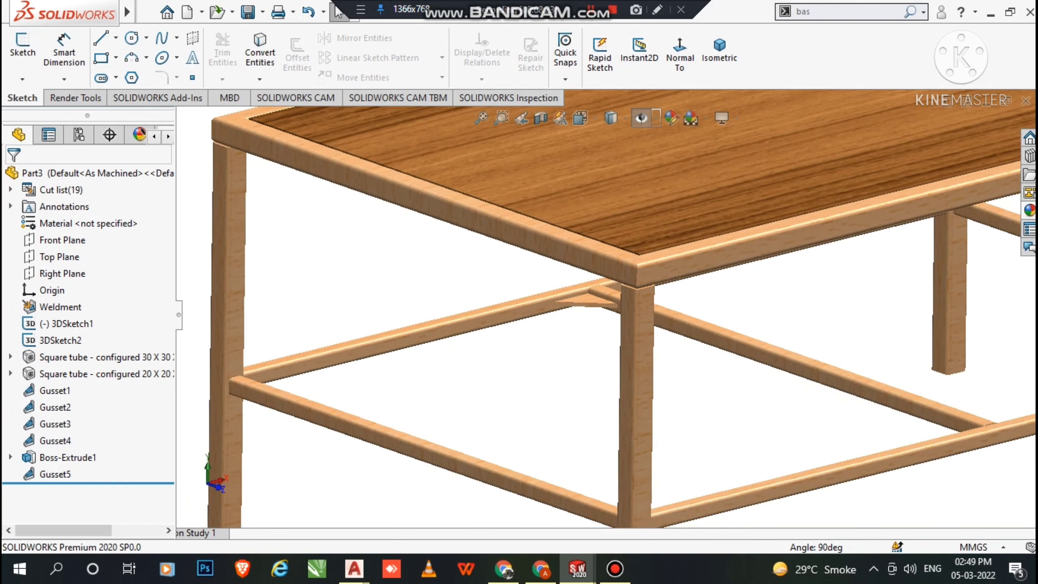
scroll(605, 307, up, 2)
middle_drag(605, 308, 421, 332)
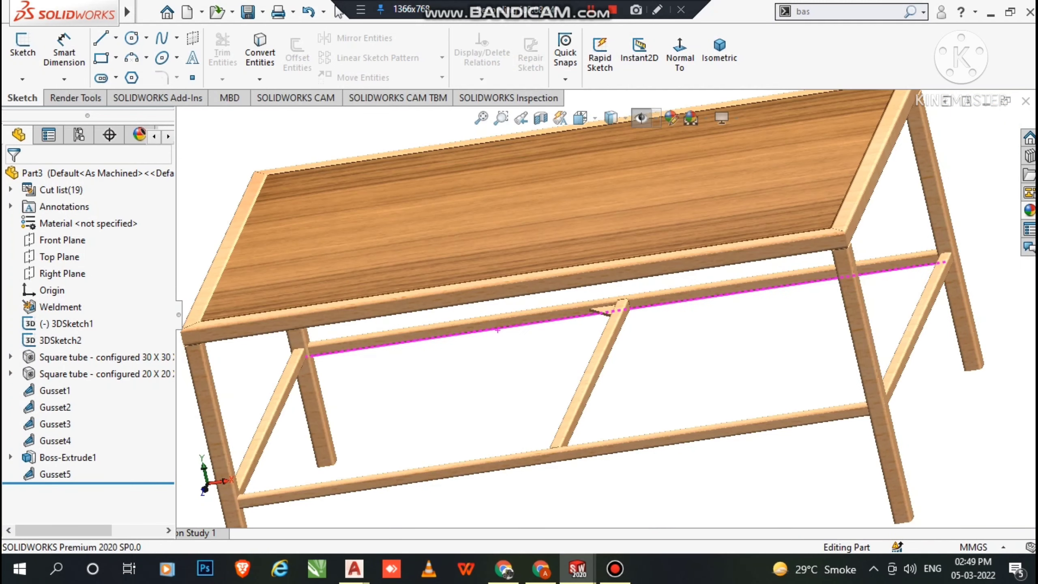
scroll(421, 319, down, 1)
scroll(292, 368, down, 1)
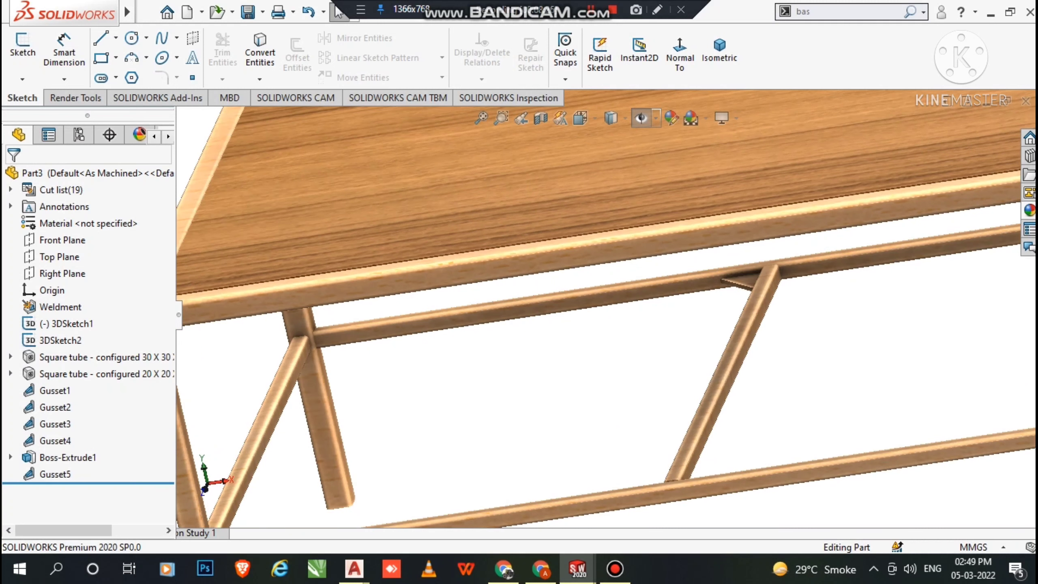
key(Return)
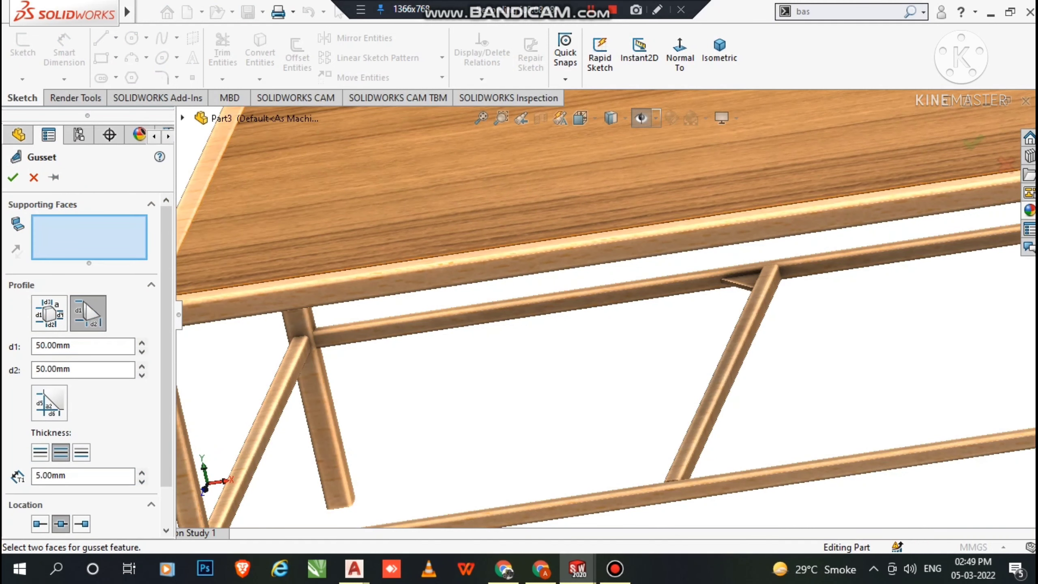
scroll(307, 382, down, 4)
click(351, 289)
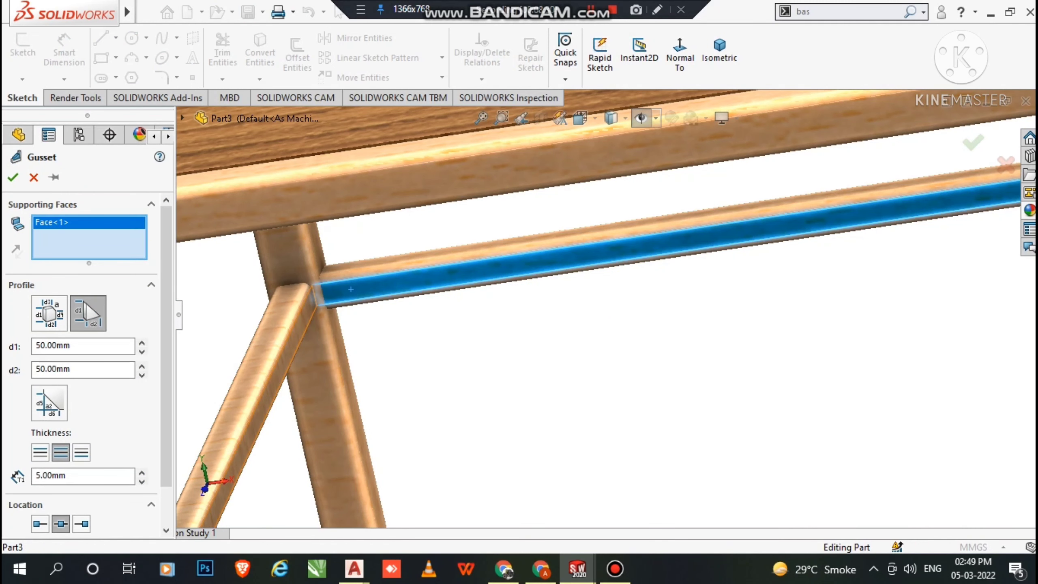
click(303, 313)
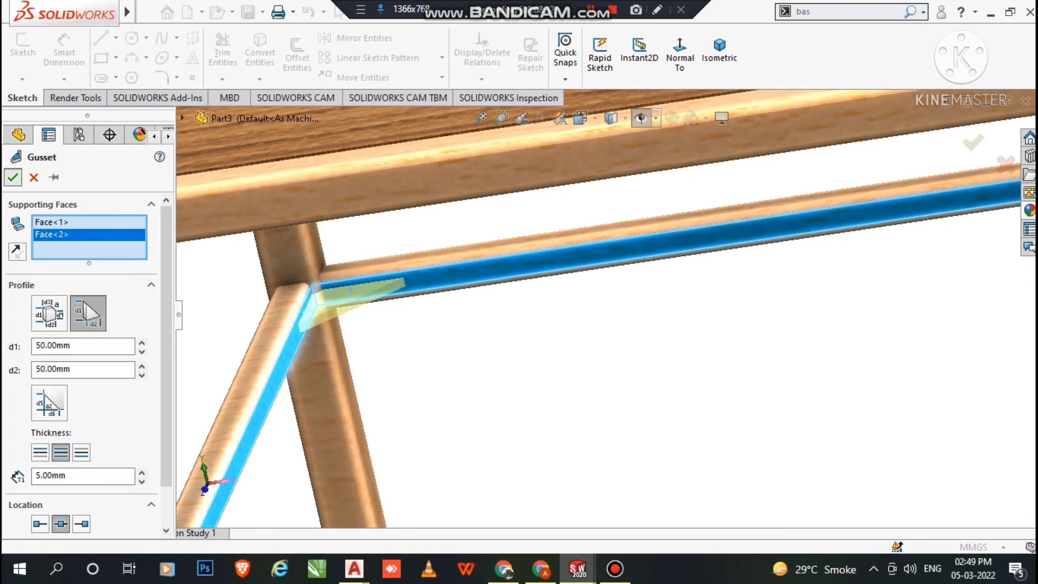
click(13, 178)
Step: Add a 50 × 50 mm, 5 mm thick gusset between the middle crossbar's left face and the lower front rail's inner face
scroll(599, 310, up, 6)
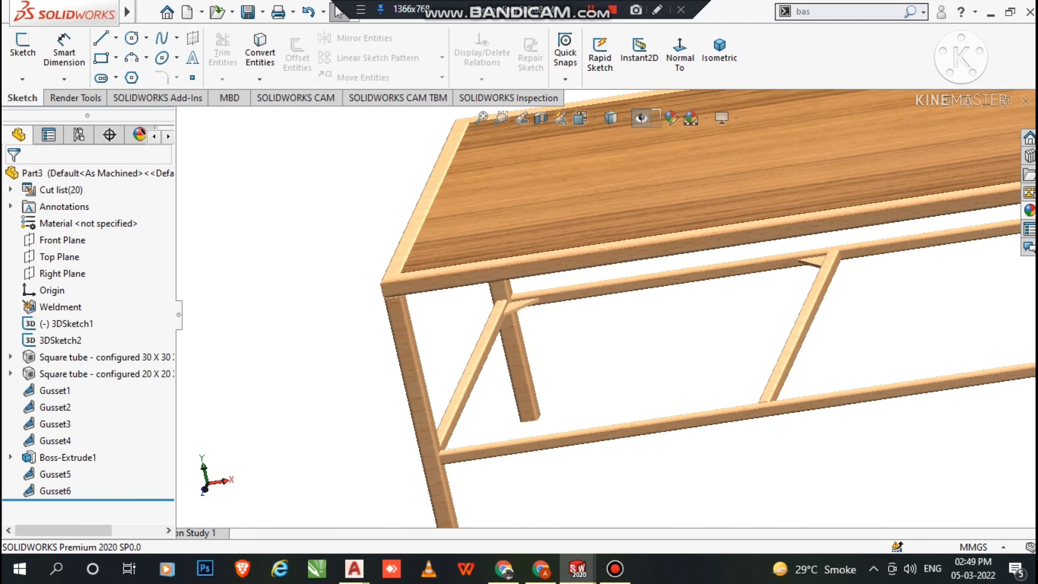
middle_drag(521, 352, 708, 326)
scroll(608, 310, up, 2)
scroll(826, 233, down, 6)
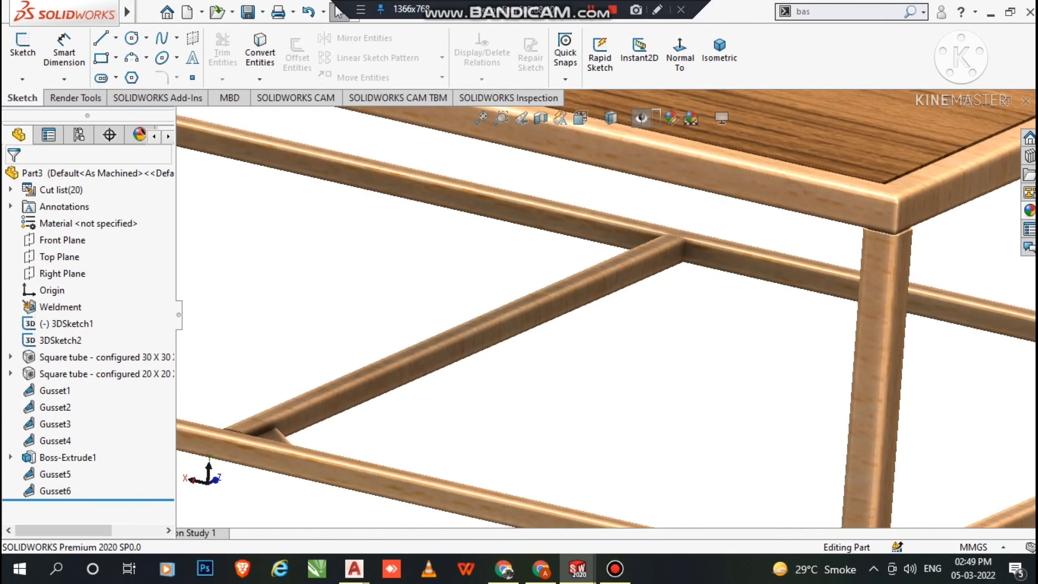
key(Return)
click(664, 259)
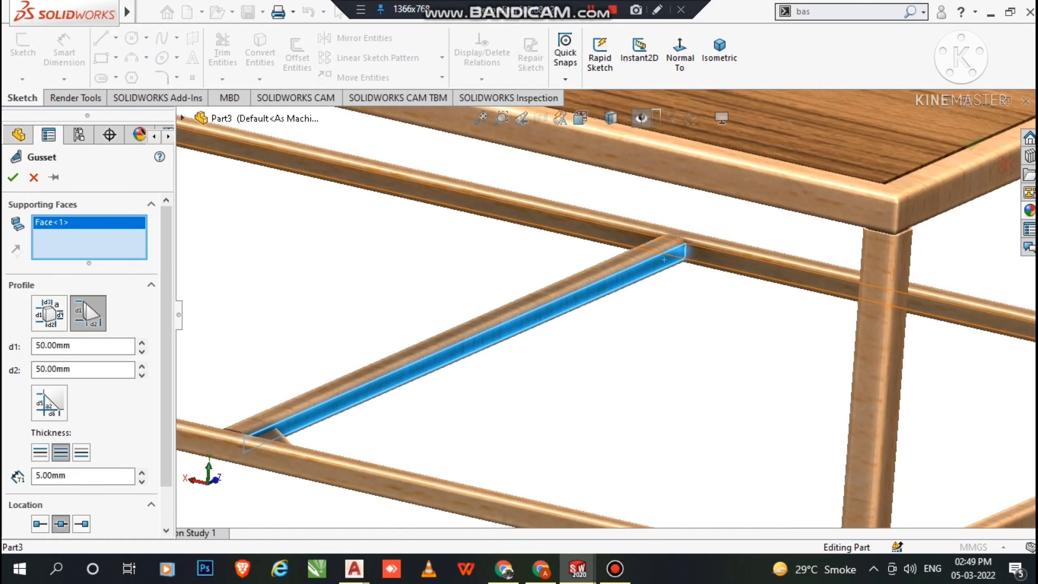
click(703, 261)
click(13, 178)
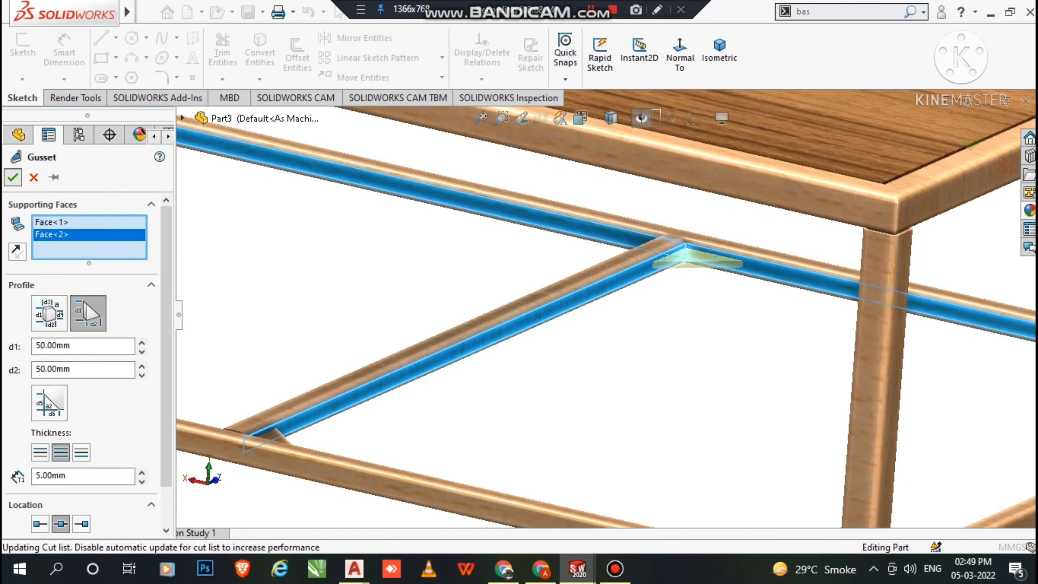
Step: Add a 50 × 50 mm, 5 mm thick gusset between the inner faces of the lower left side rail and the lower front rail
scroll(606, 309, up, 3)
scroll(609, 266, up, 3)
middle_drag(609, 266, 707, 268)
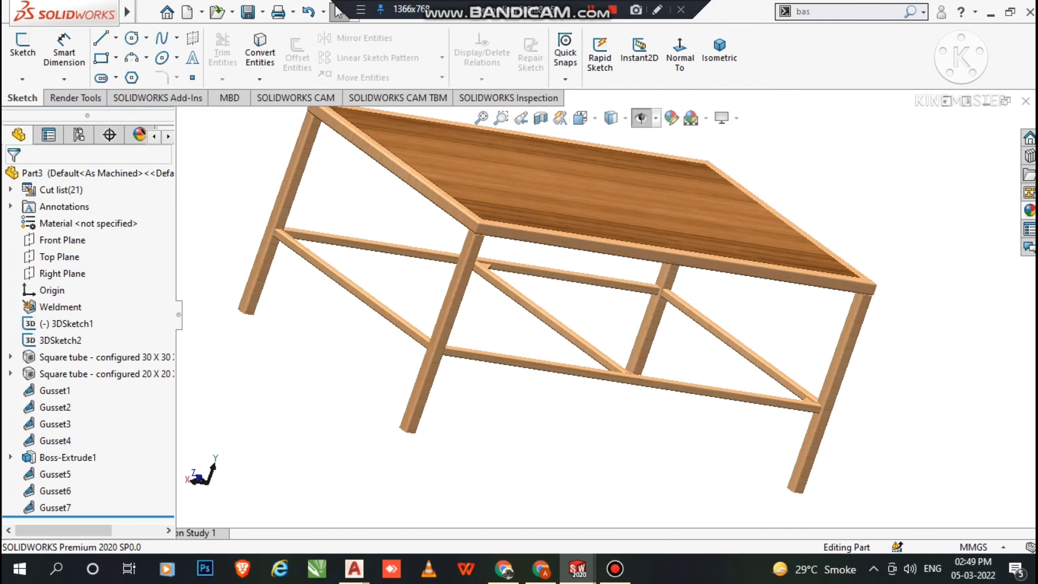
scroll(707, 268, down, 1)
key(Return)
scroll(697, 289, down, 3)
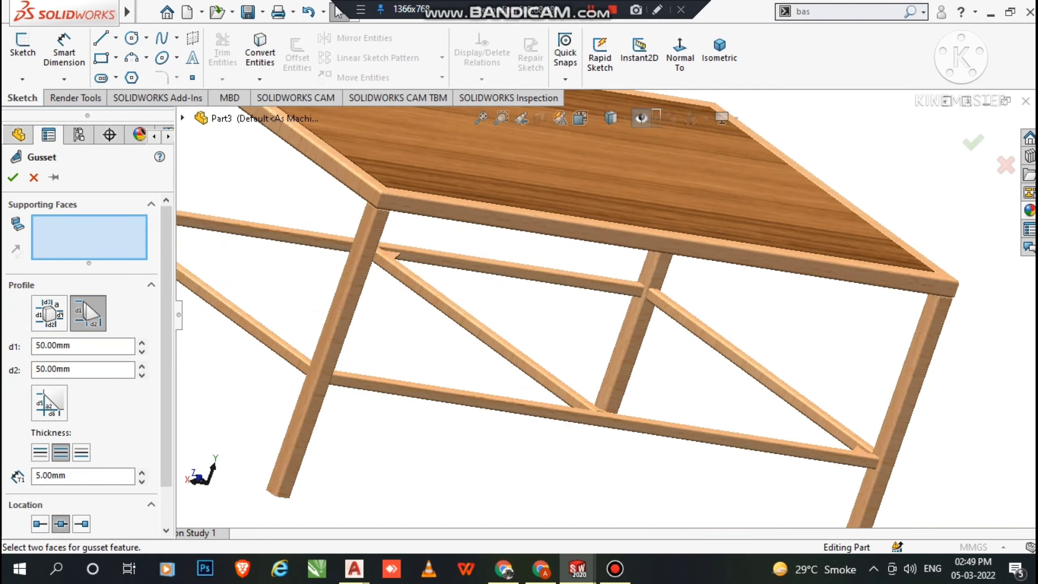
scroll(638, 319, down, 3)
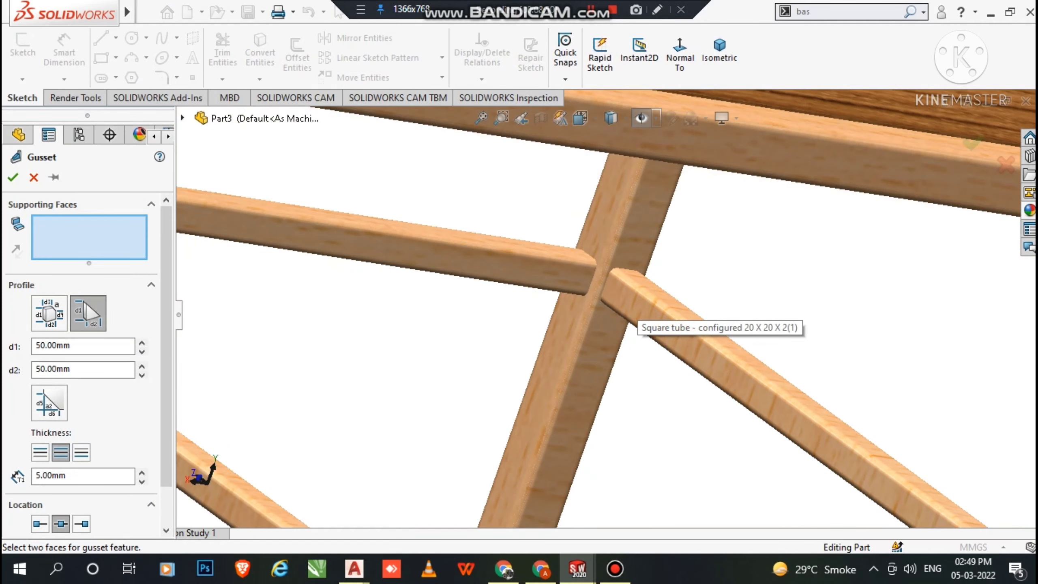
click(635, 306)
click(561, 278)
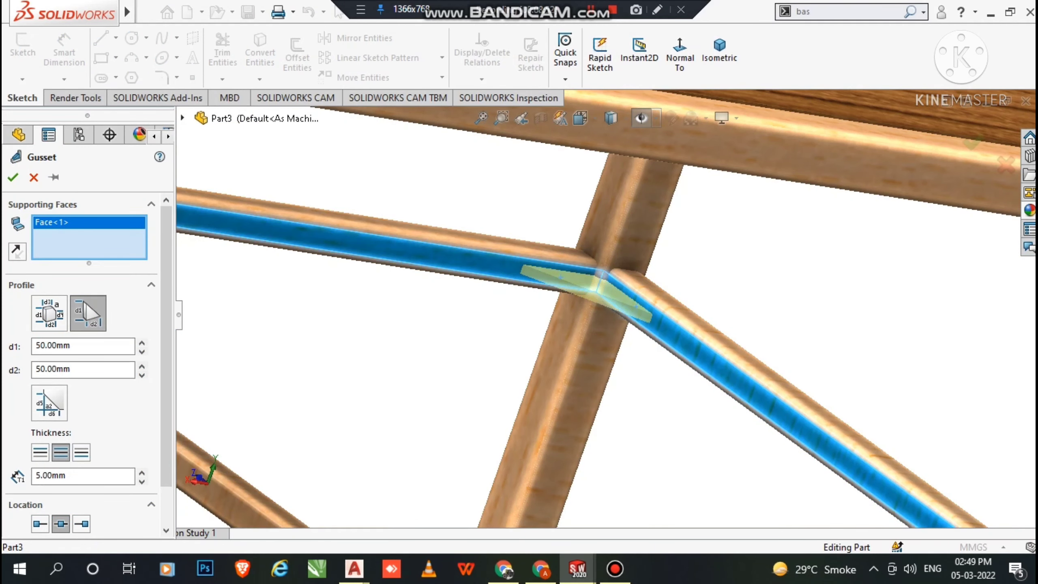
click(13, 177)
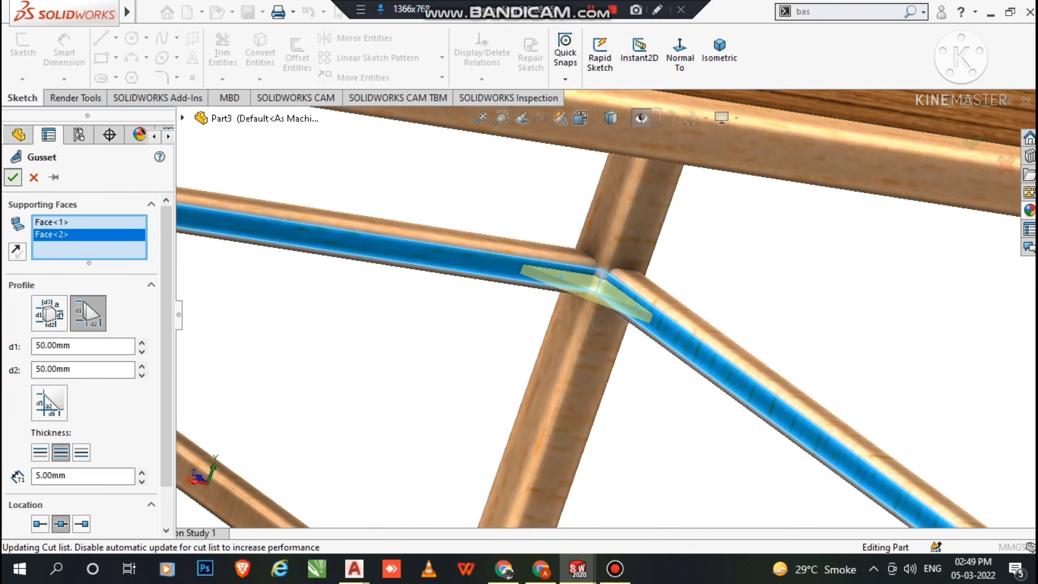
Step: Set up a body mirror about the Right Plane with the back-left lower gusset and the crossbar's front gusset as bodies
scroll(607, 307, up, 3)
scroll(606, 300, up, 5)
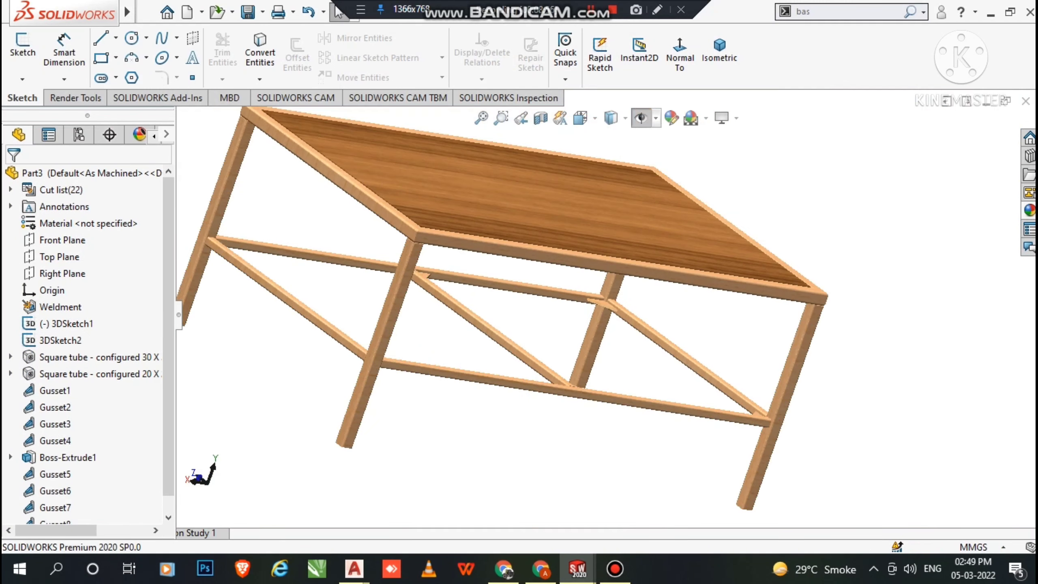
middle_drag(607, 300, 458, 339)
scroll(490, 221, up, 5)
scroll(482, 218, down, 5)
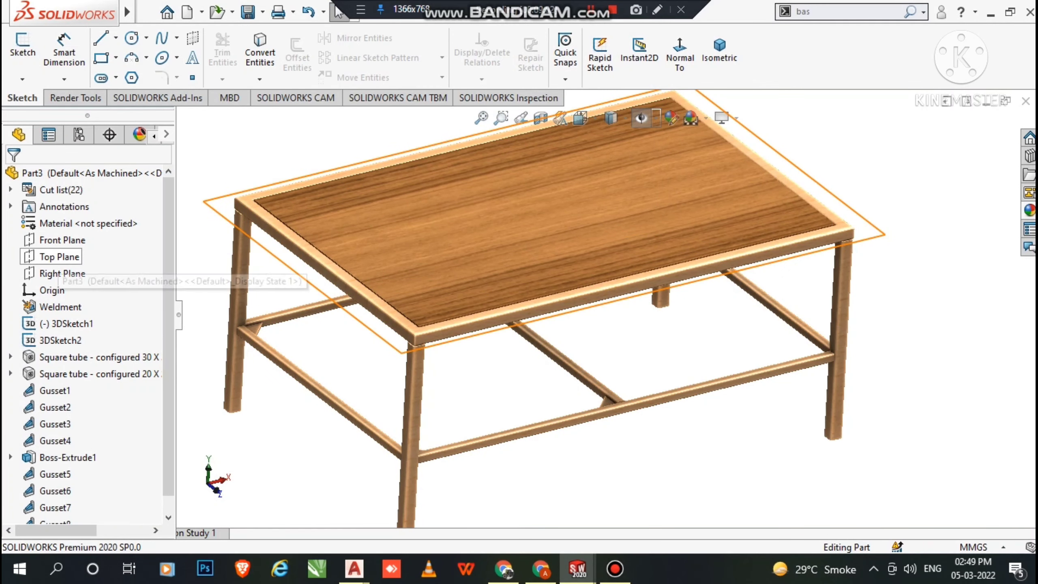
click(62, 273)
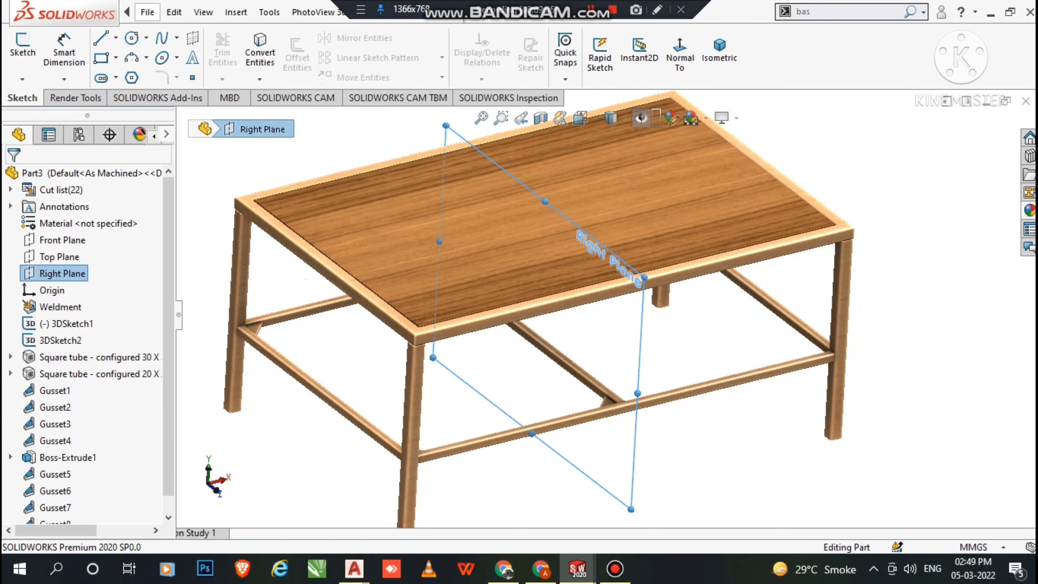
click(147, 13)
click(269, 12)
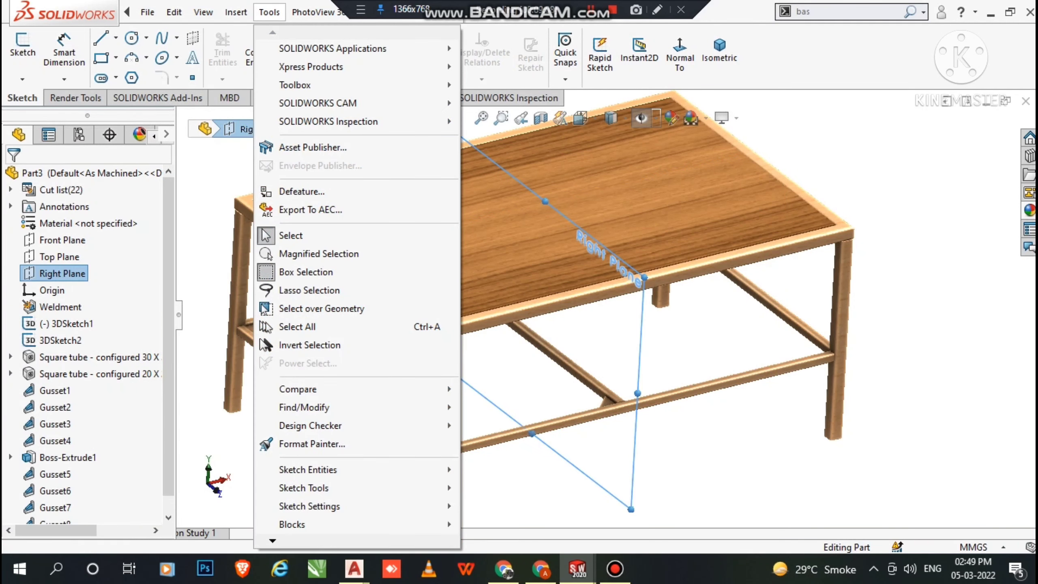
mouse_move(236, 12)
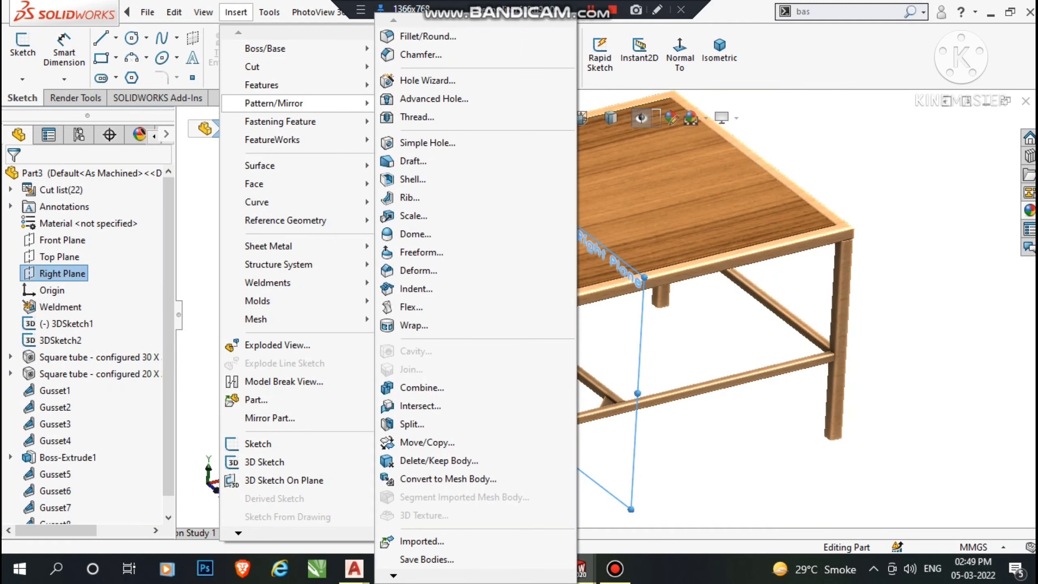
mouse_move(274, 103)
click(410, 139)
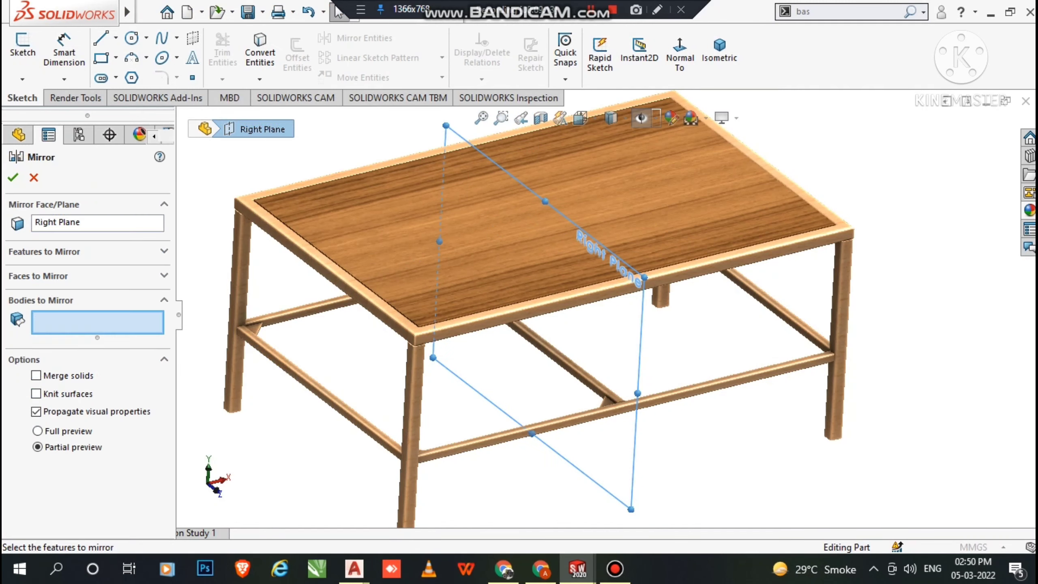
scroll(246, 335, down, 5)
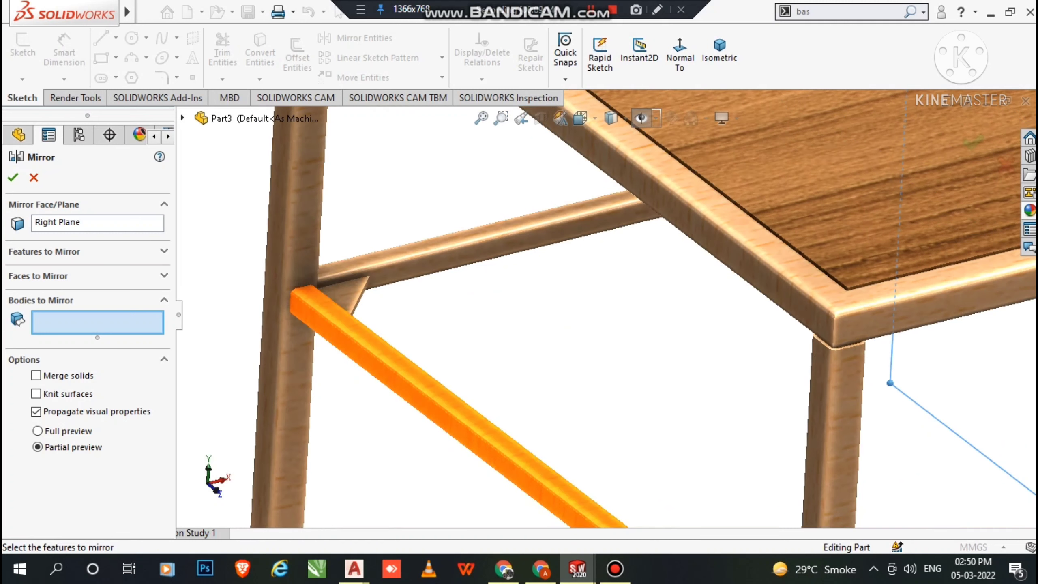
click(346, 296)
scroll(609, 311, up, 3)
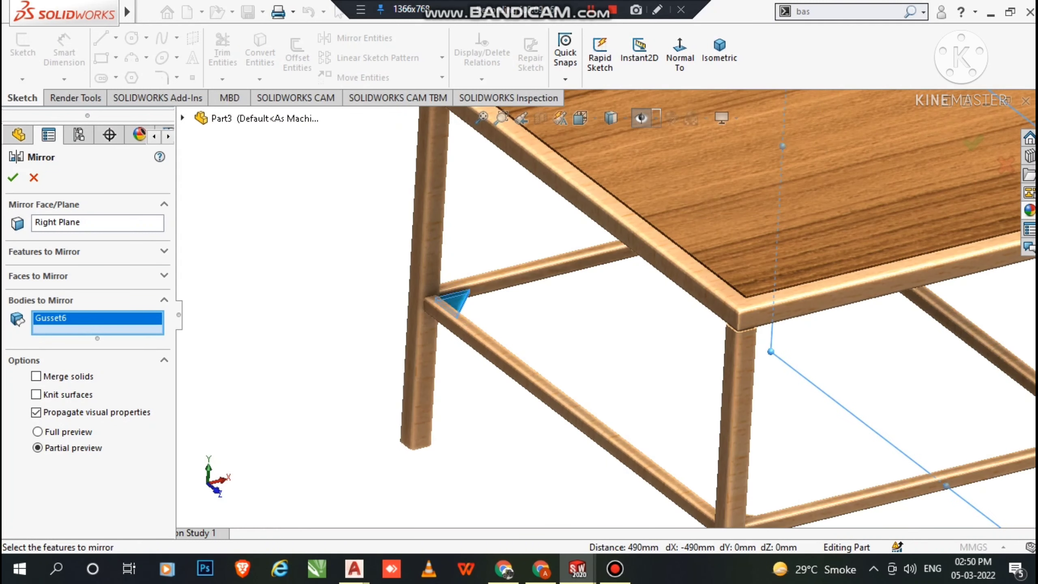
scroll(609, 310, up, 2)
scroll(952, 402, down, 5)
click(781, 348)
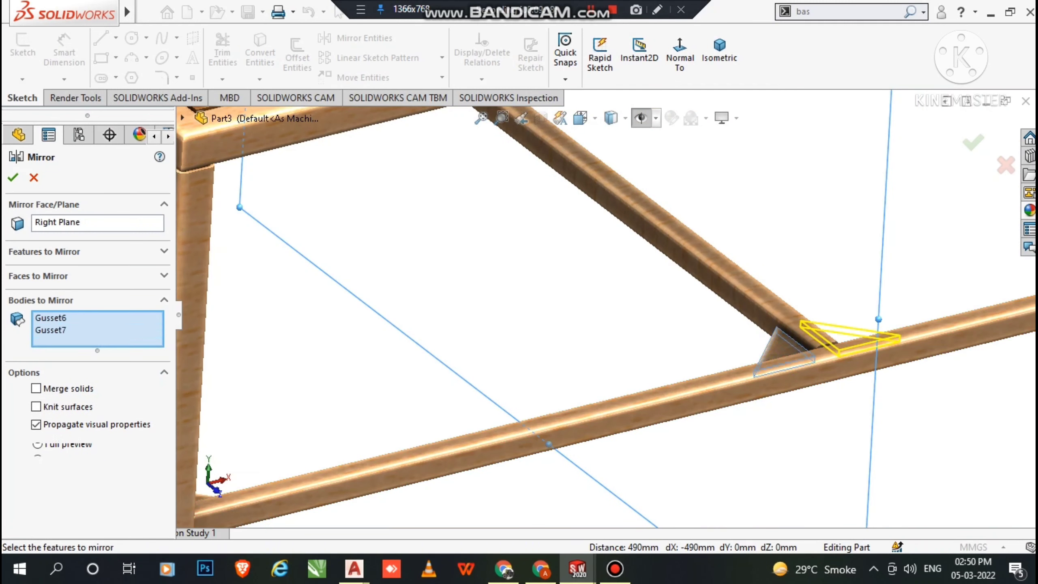
Step: Add the crossbar's back gusset and the front-left lower gusset to the mirrored bodies and apply the mirror
scroll(607, 308, up, 3)
scroll(719, 323, up, 3)
scroll(531, 229, down, 6)
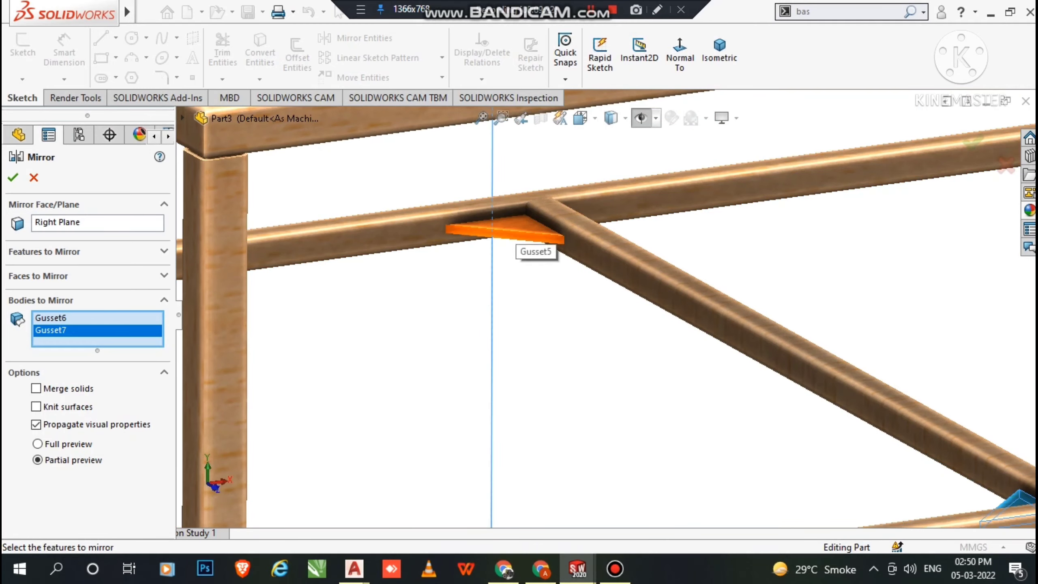
click(507, 231)
scroll(527, 241, up, 3)
scroll(564, 274, down, 2)
middle_drag(654, 303, 667, 379)
scroll(613, 319, up, 2)
scroll(461, 462, down, 4)
scroll(531, 392, down, 4)
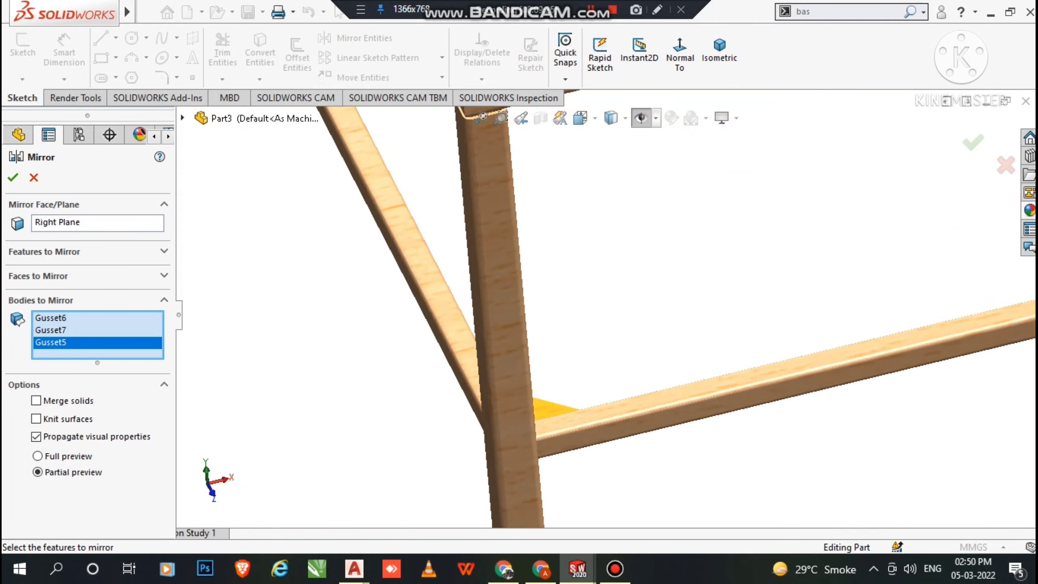
scroll(539, 397, down, 2)
click(548, 398)
scroll(595, 315, up, 3)
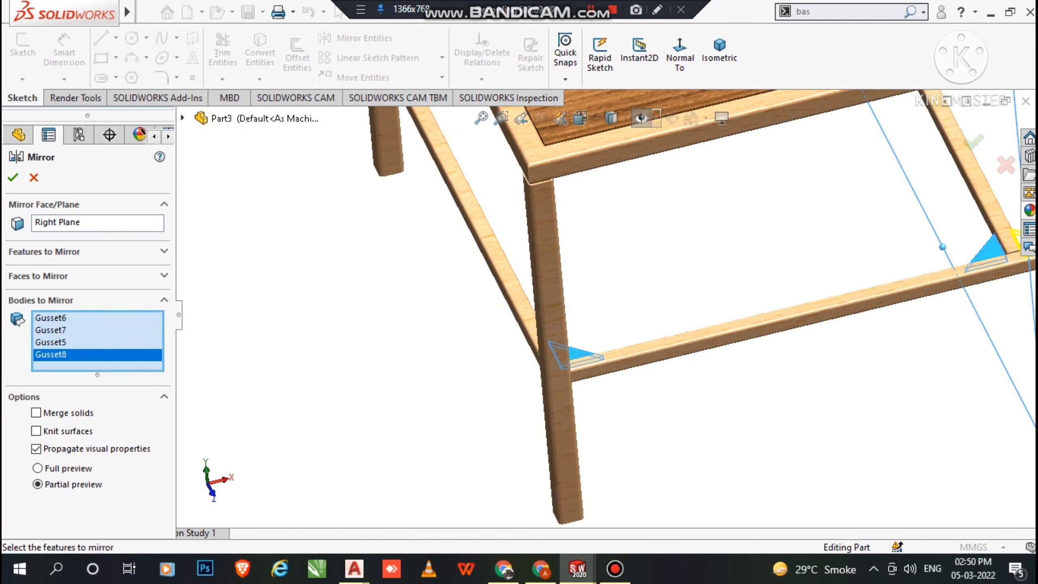
scroll(605, 307, up, 3)
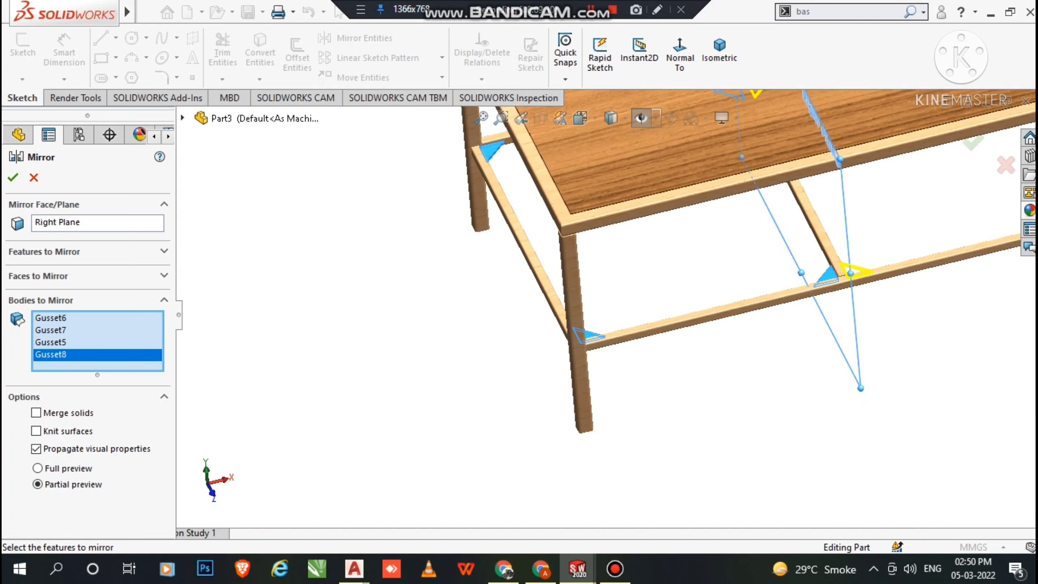
key(Return)
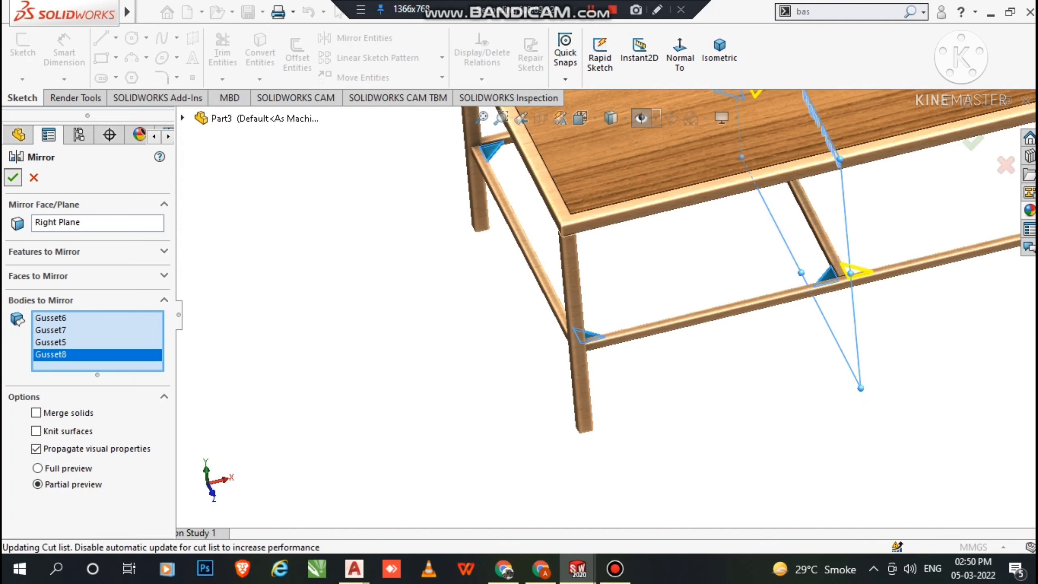
scroll(605, 307, up, 3)
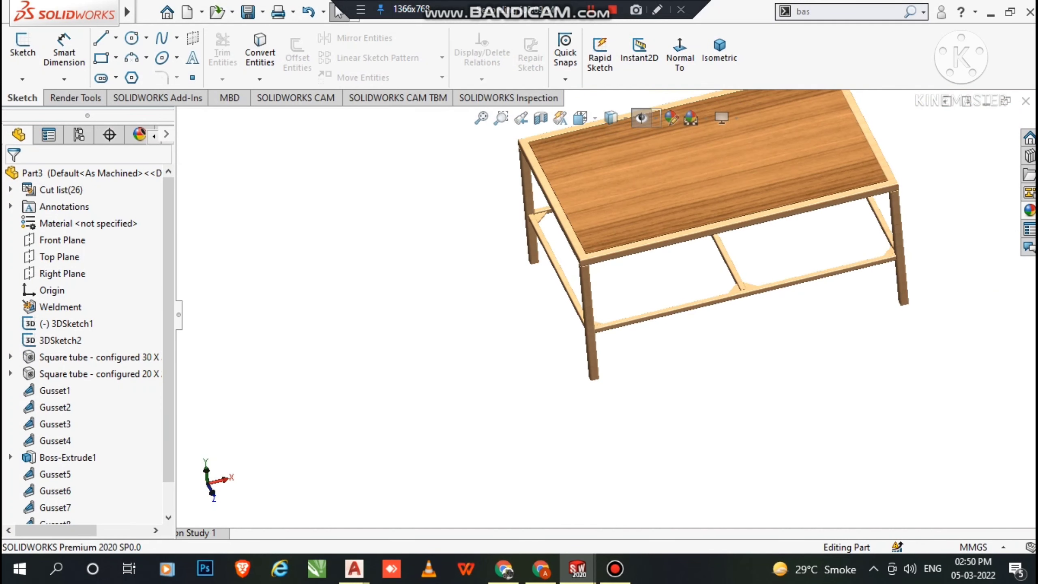
middle_drag(609, 302, 656, 253)
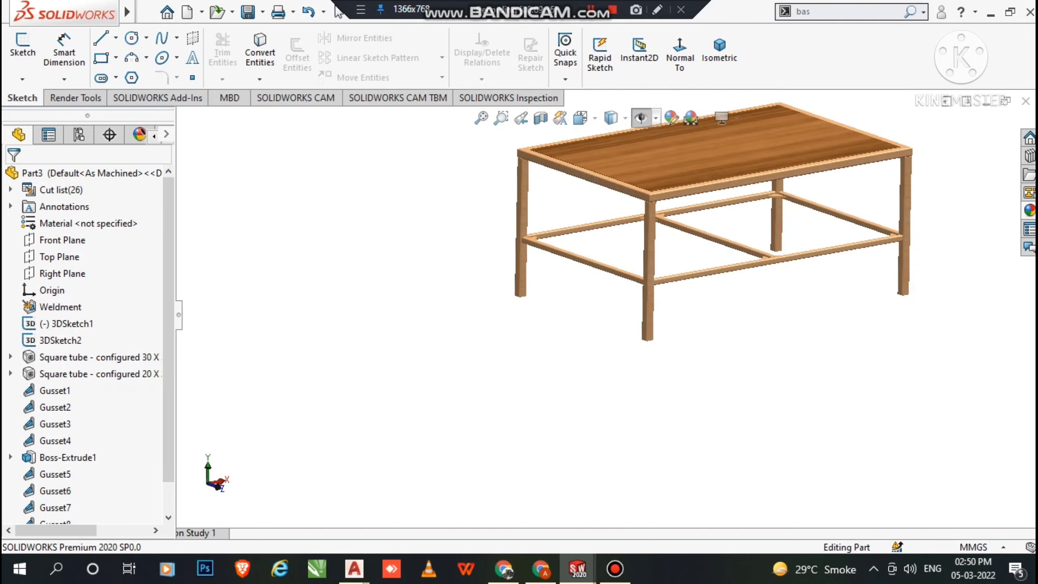
key(f)
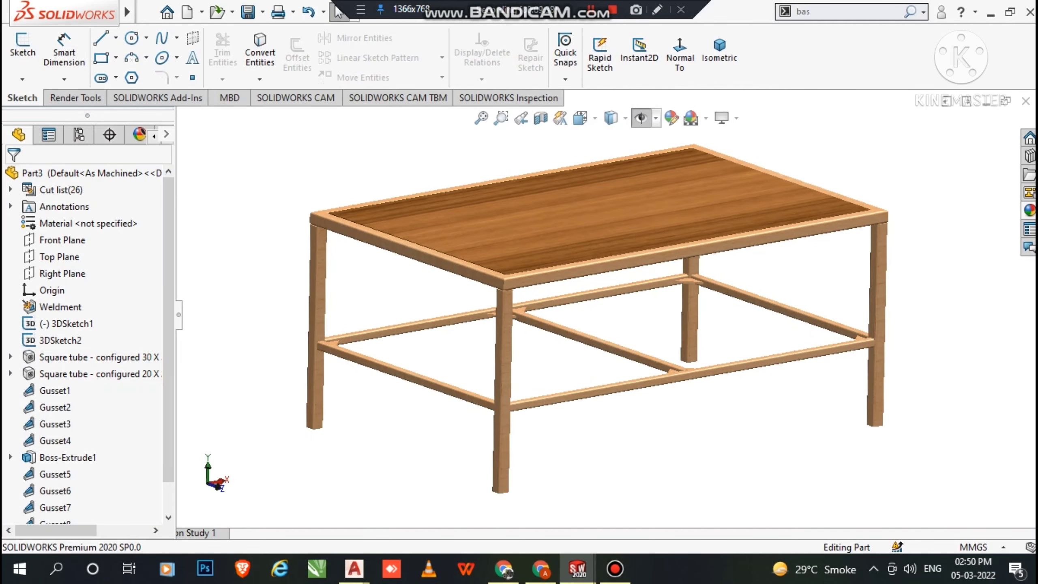
middle_drag(609, 303, 577, 268)
scroll(608, 307, up, 2)
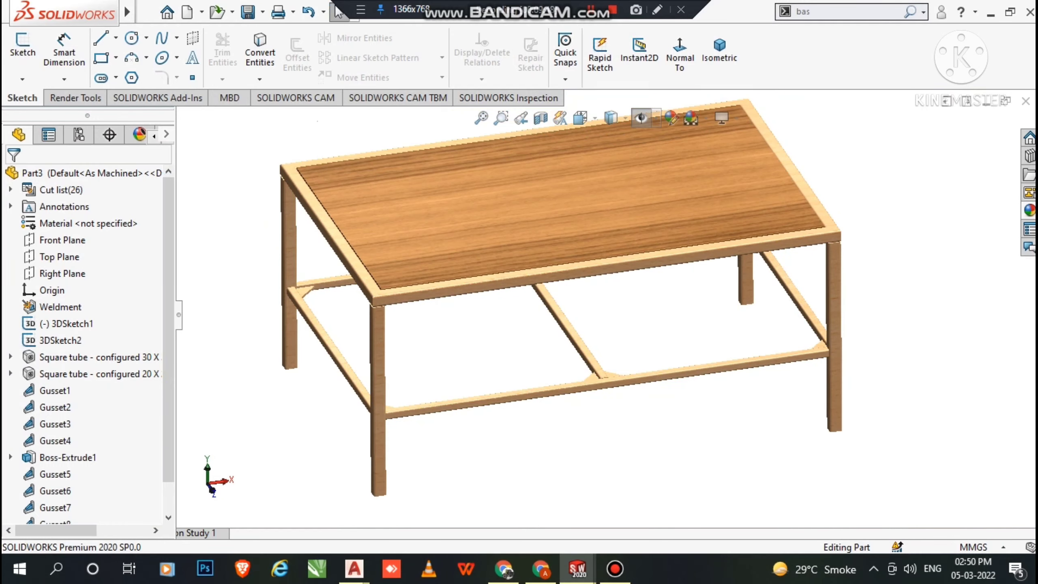
scroll(572, 256, down, 2)
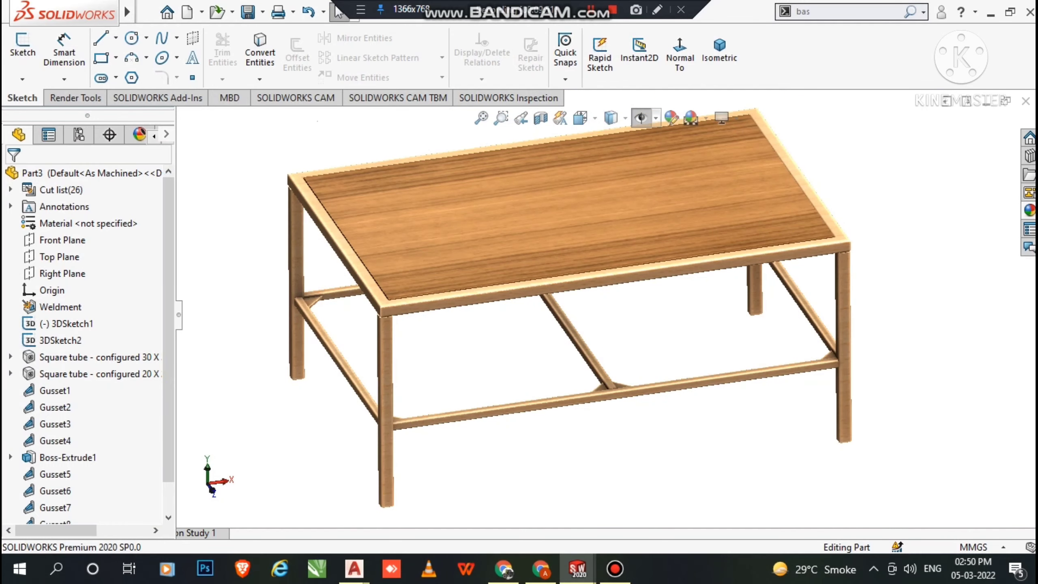